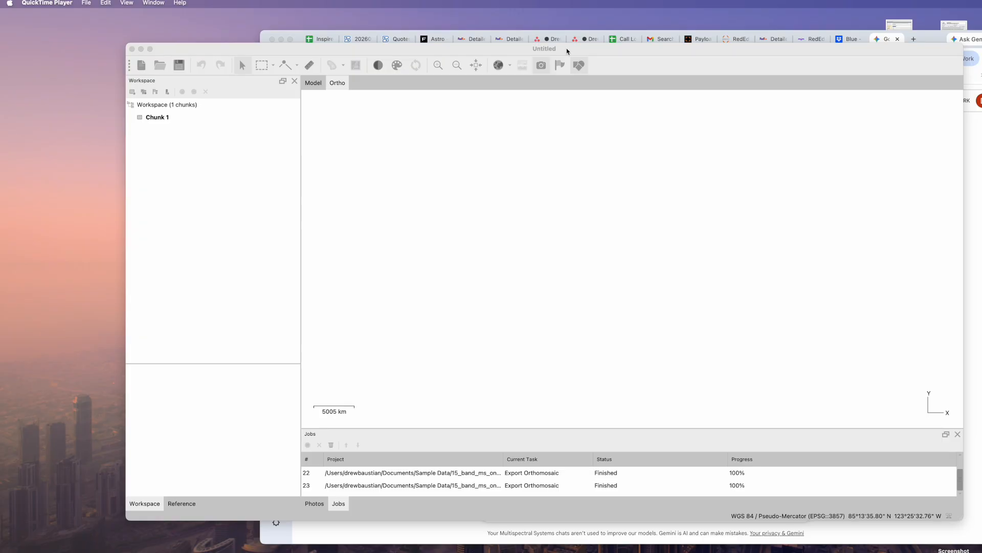
{"action": "left_click_drag", "start_coordinate": [567, 52], "coordinate": [574, 40]}
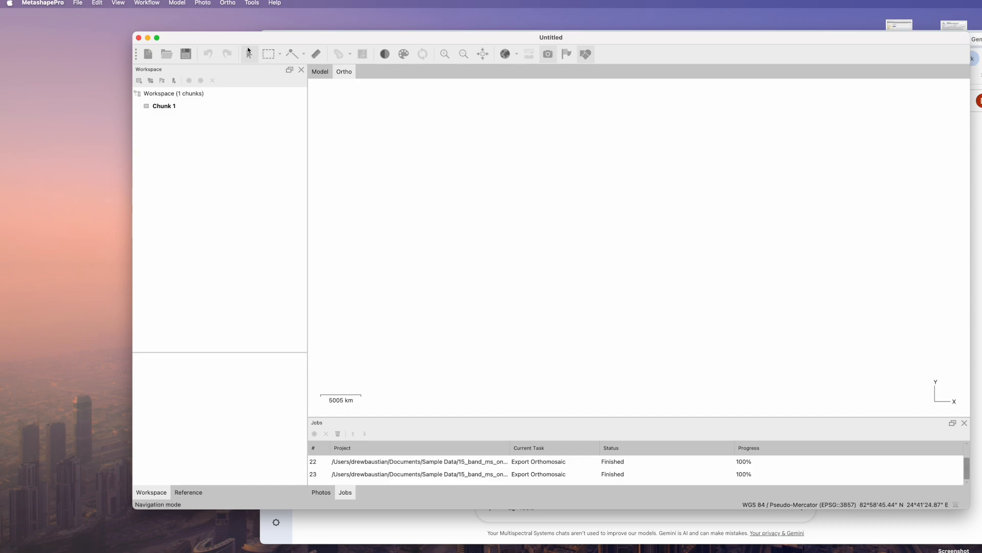
{"action": "left_click", "coordinate": [155, 3]}
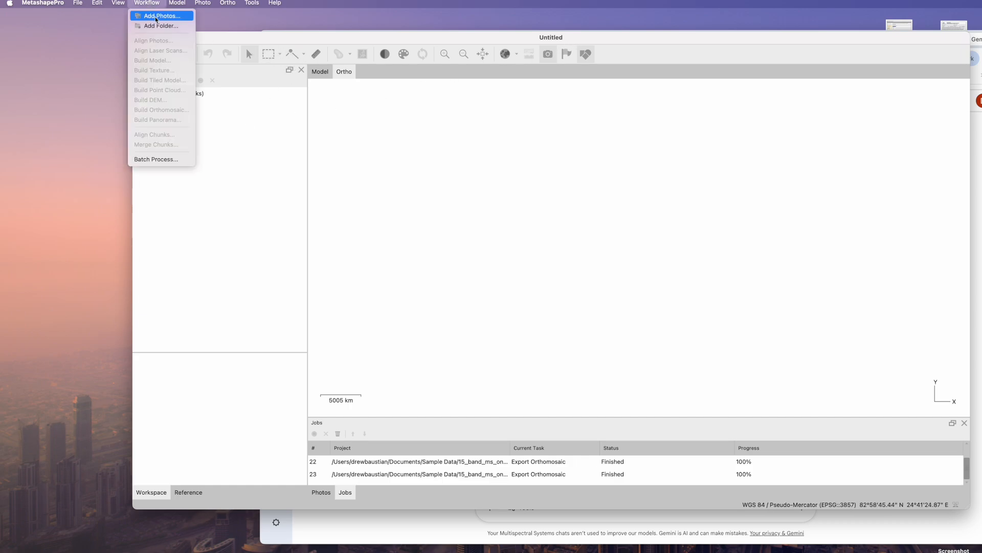
{"action": "left_click", "coordinate": [157, 17]}
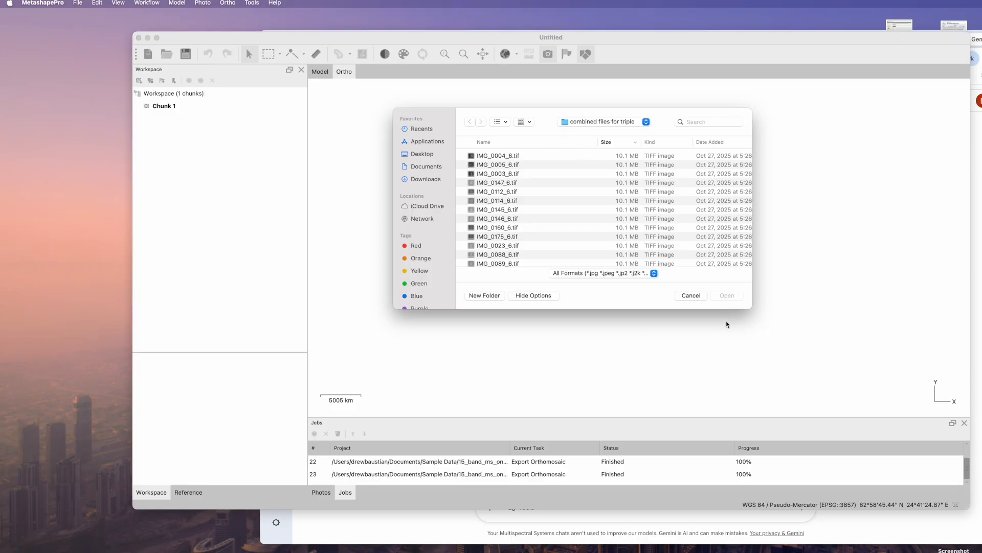
{"action": "left_click", "coordinate": [691, 294]}
Add the photo folder "combined files for triple" from Sample Data in Documents.
{"action": "left_click", "coordinate": [139, 2]}
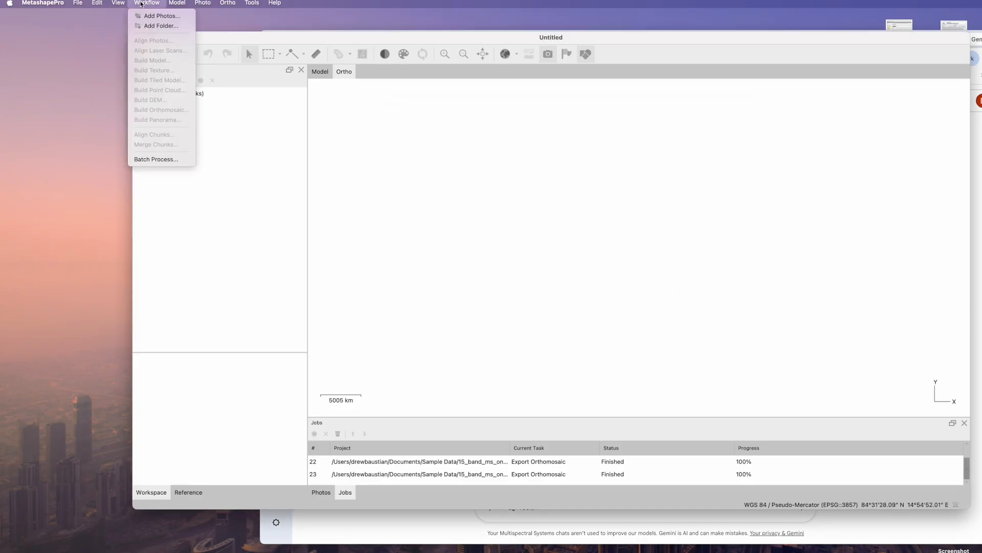
{"action": "left_click", "coordinate": [154, 24]}
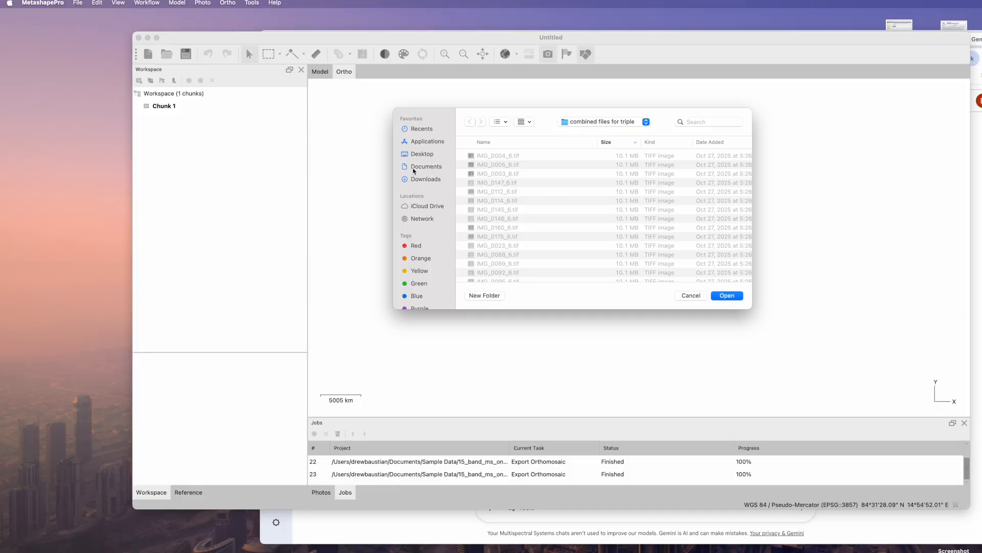
{"action": "left_click", "coordinate": [421, 168]}
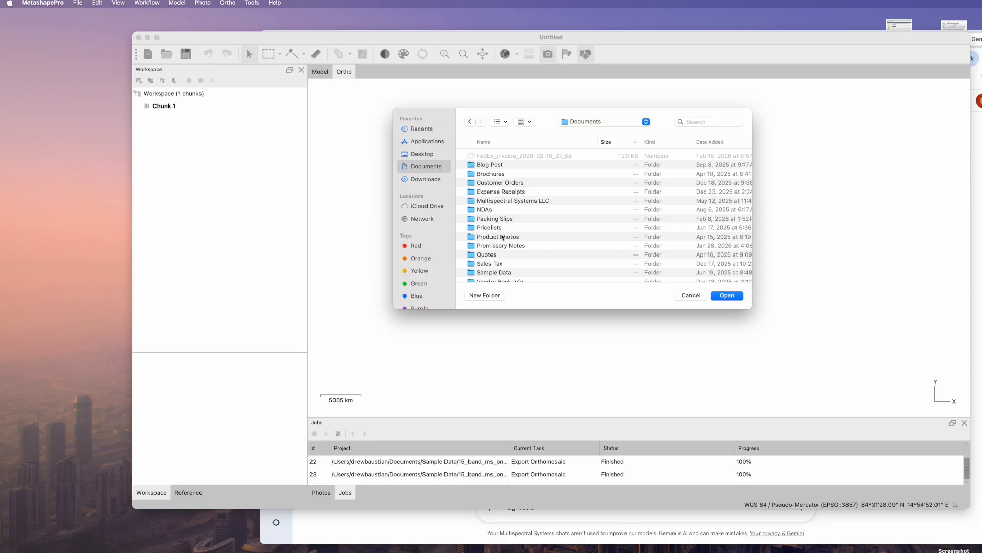
{"action": "left_click", "coordinate": [504, 274]}
{"action": "double_click", "coordinate": [504, 274]}
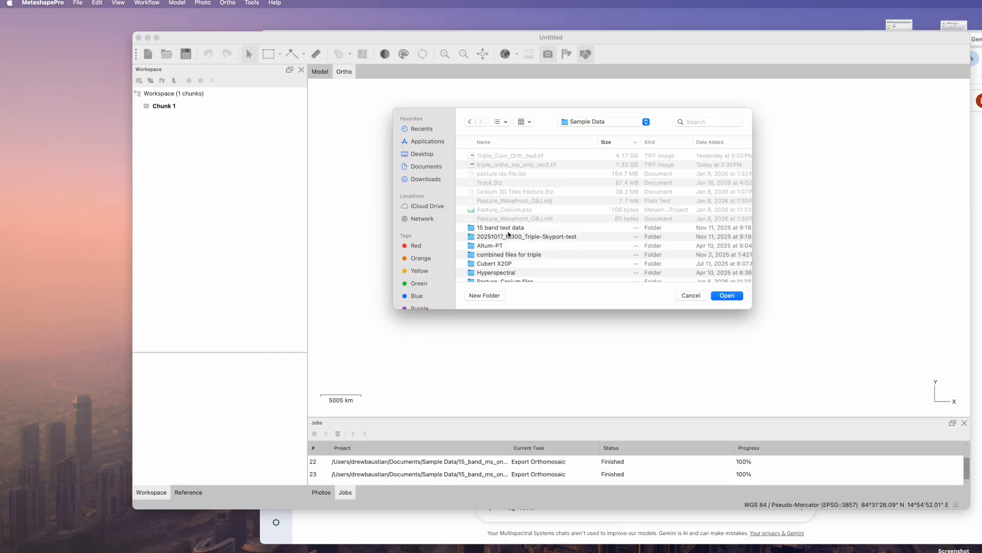
{"action": "scroll", "coordinate": [520, 238], "scroll_direction": "down", "scroll_amount": 3}
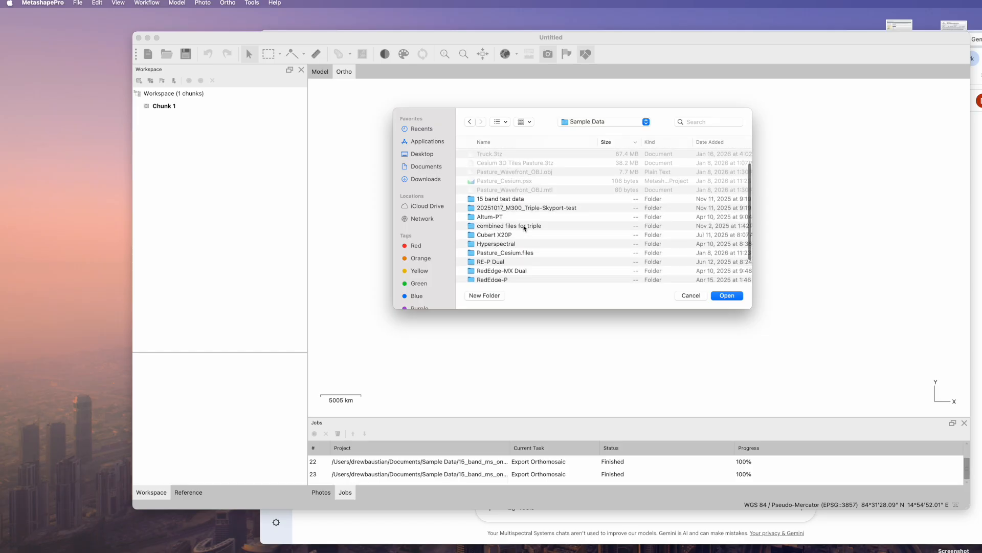
{"action": "left_click", "coordinate": [524, 227]}
{"action": "left_click", "coordinate": [727, 296]}
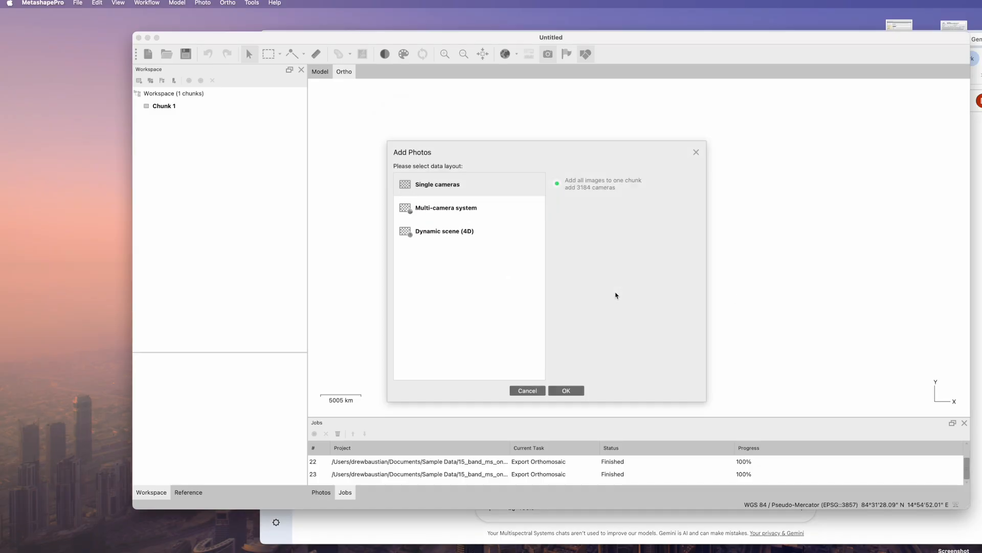
Import the images with the Multi-camera system layout, accept moving the calibration images, and show the camera positions in the Model view.
{"action": "left_click", "coordinate": [459, 208]}
{"action": "left_click", "coordinate": [566, 390]}
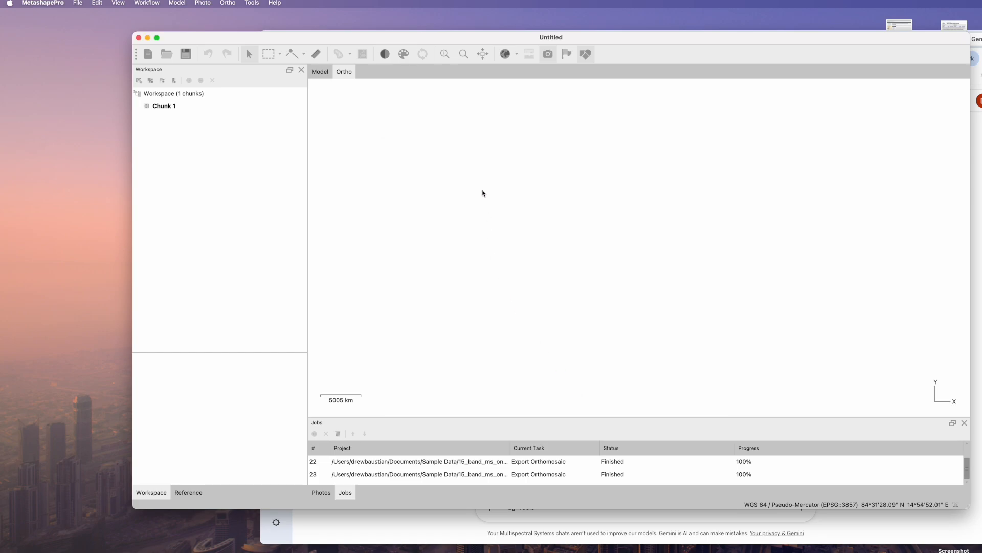
{"action": "left_click", "coordinate": [604, 290]}
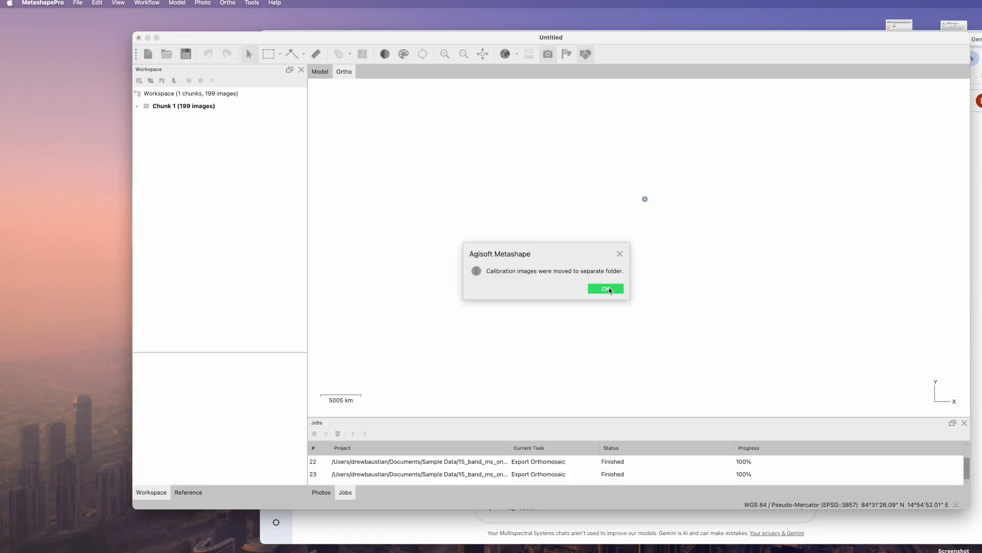
{"action": "left_click", "coordinate": [609, 289]}
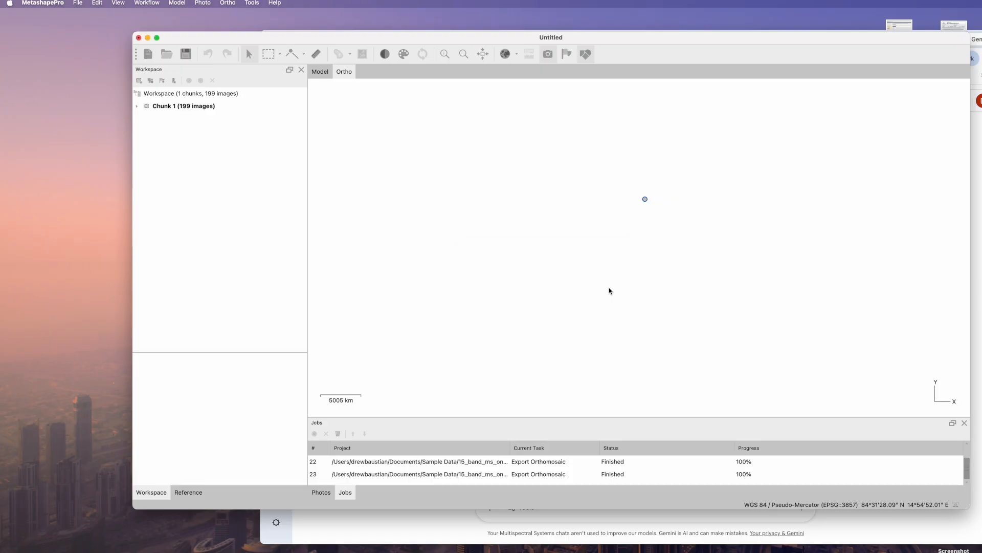
{"action": "left_click", "coordinate": [326, 75]}
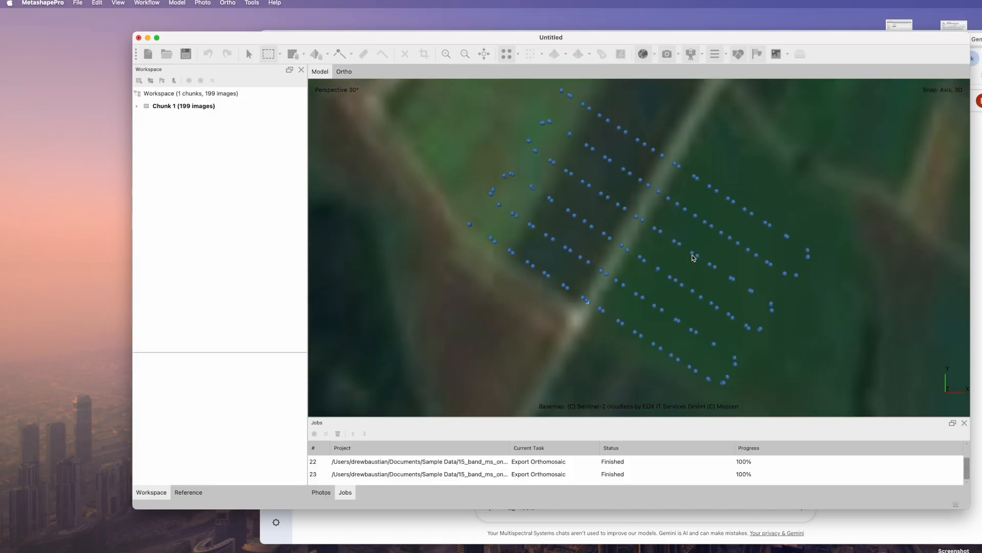
Select a single camera east of the road, try enabling its images, and reset the selection.
{"action": "left_click", "coordinate": [709, 264]}
{"action": "right_click", "coordinate": [273, 57]}
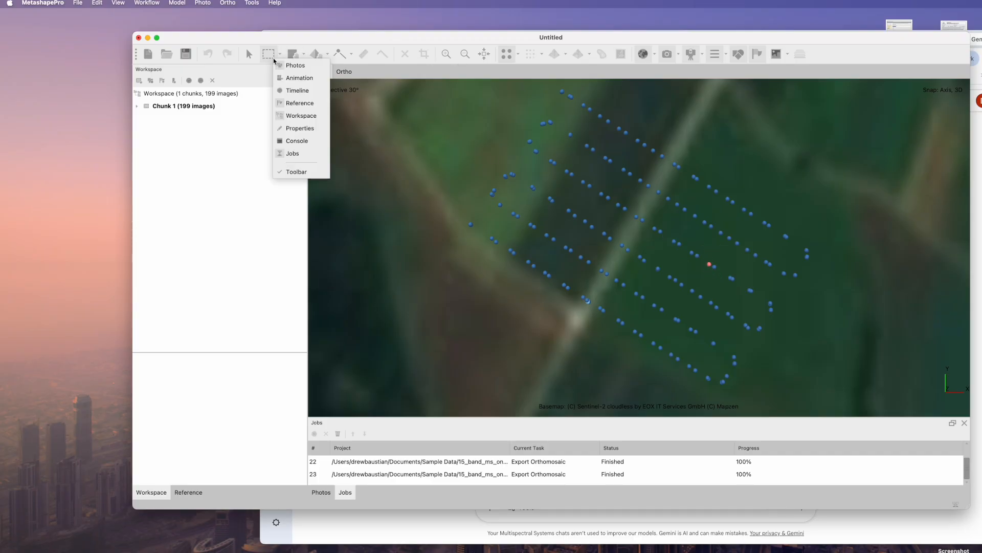
{"action": "right_click", "coordinate": [698, 262]}
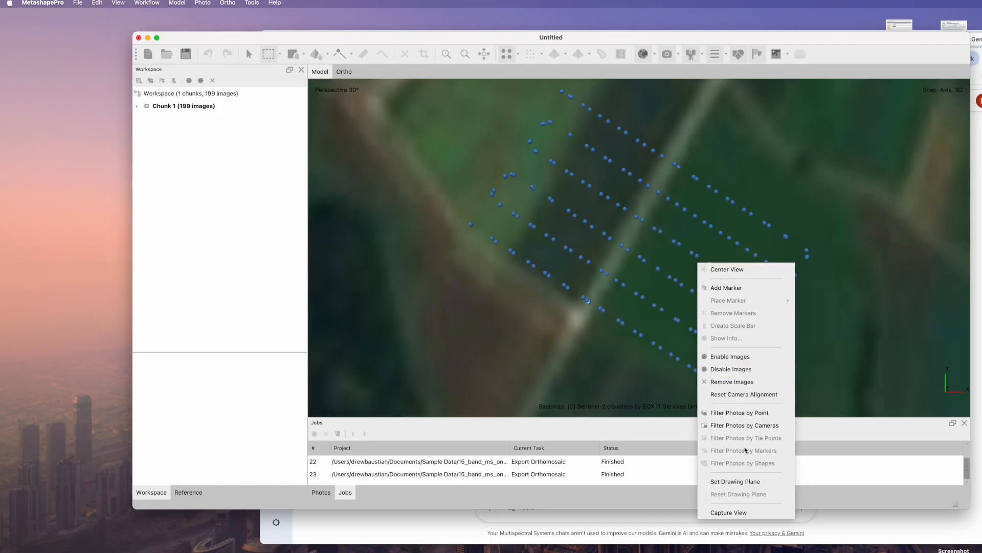
{"action": "left_click", "coordinate": [753, 363]}
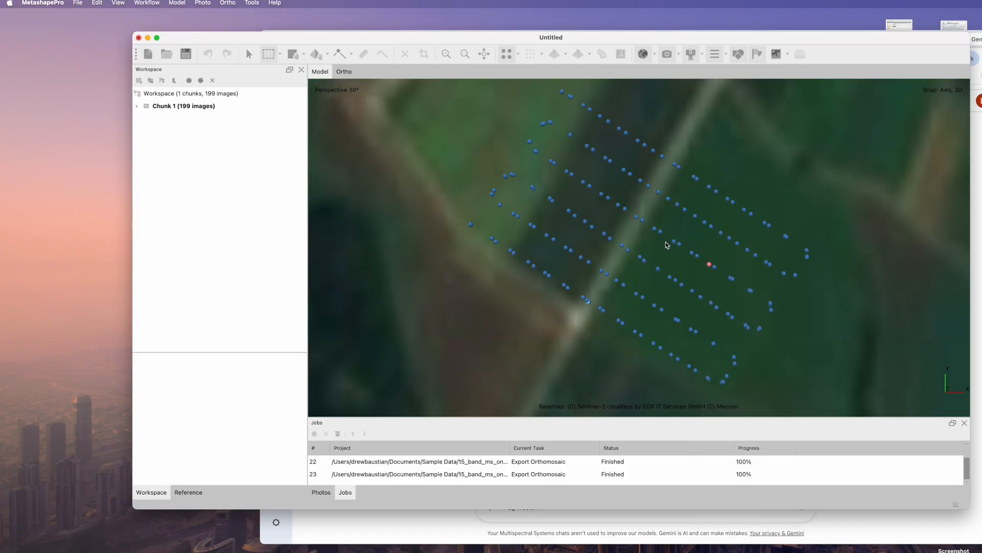
{"action": "left_click", "coordinate": [249, 55]}
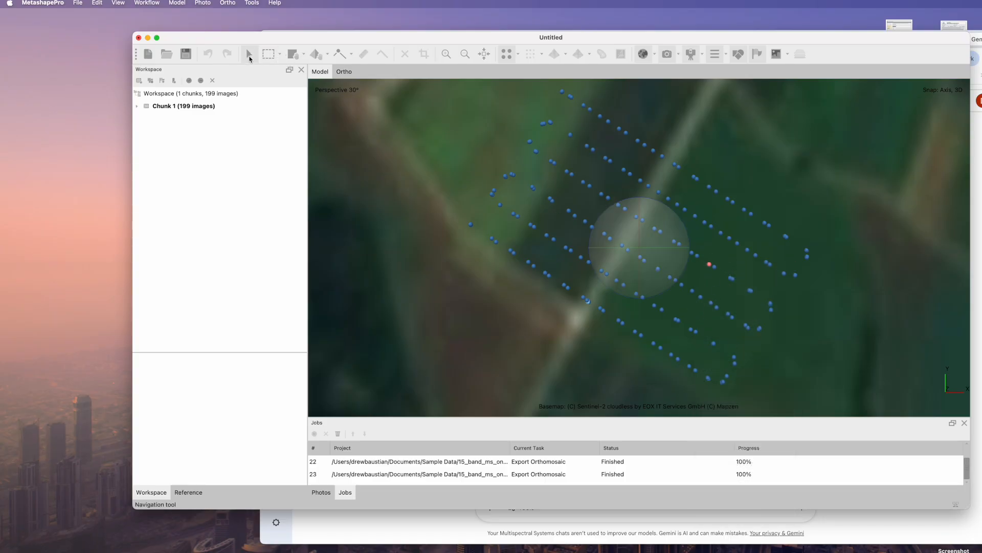
{"action": "right_click", "coordinate": [710, 266]}
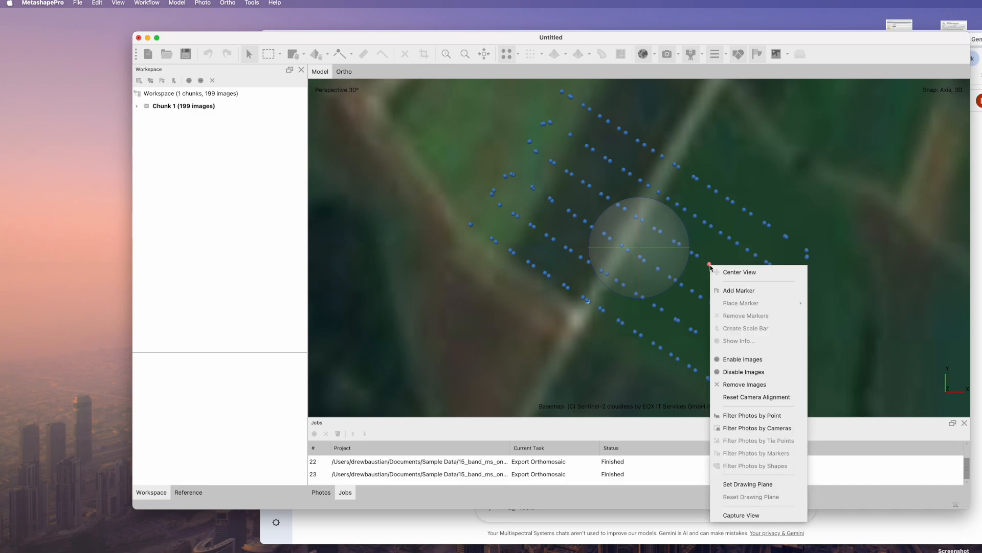
{"action": "left_click", "coordinate": [760, 360]}
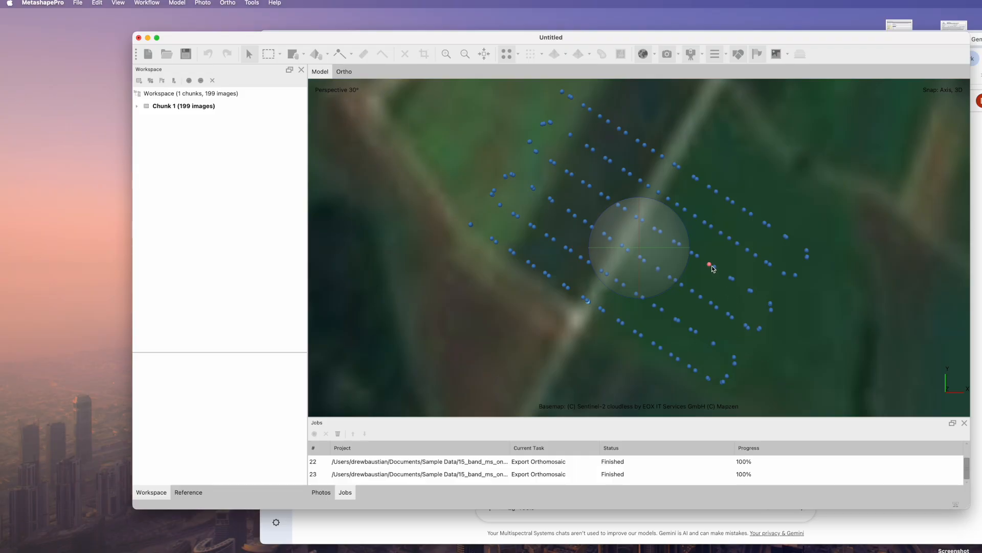
{"action": "left_click", "coordinate": [281, 56]}
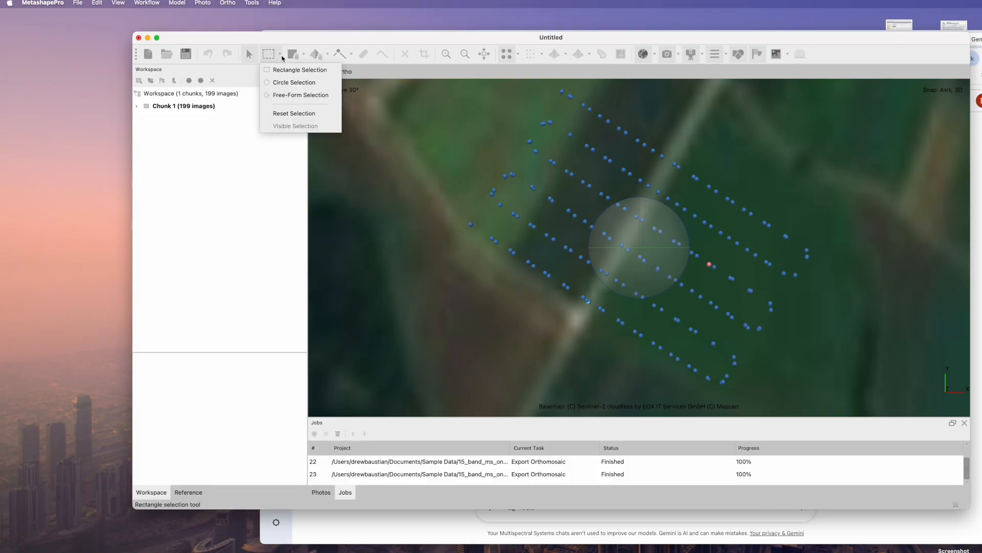
{"action": "left_click", "coordinate": [294, 114]}
{"action": "left_click", "coordinate": [585, 290]}
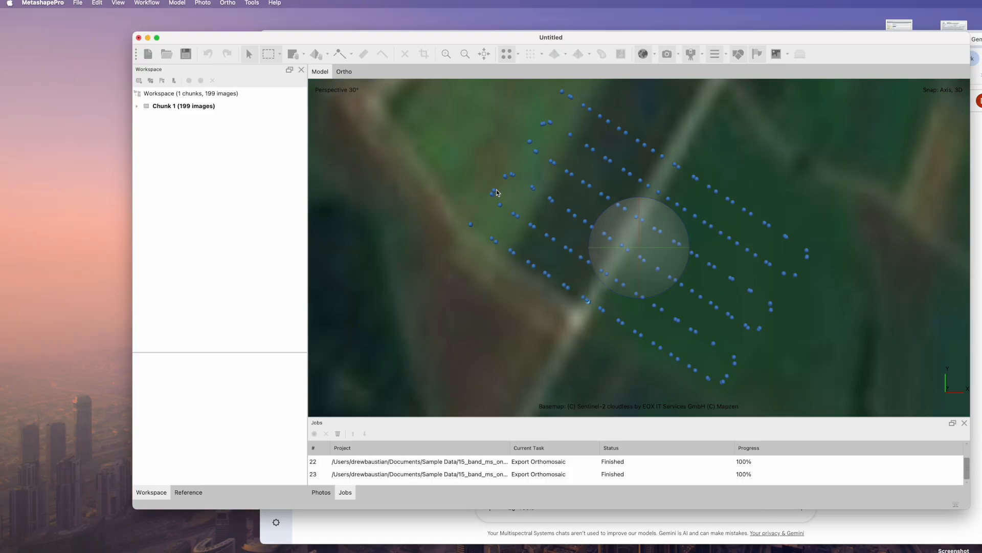
Select the small camera group at the flight pattern's western edge with Rectangle Selection, view its image options, and reset the selection.
{"action": "left_click", "coordinate": [268, 54]}
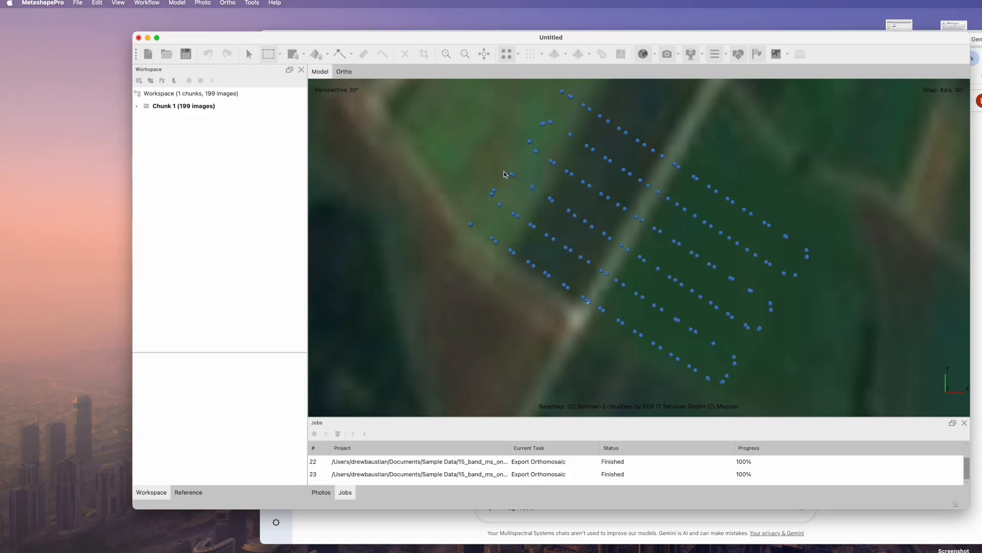
{"action": "left_click_drag", "start_coordinate": [499, 171], "coordinate": [514, 191]}
{"action": "right_click", "coordinate": [511, 177]}
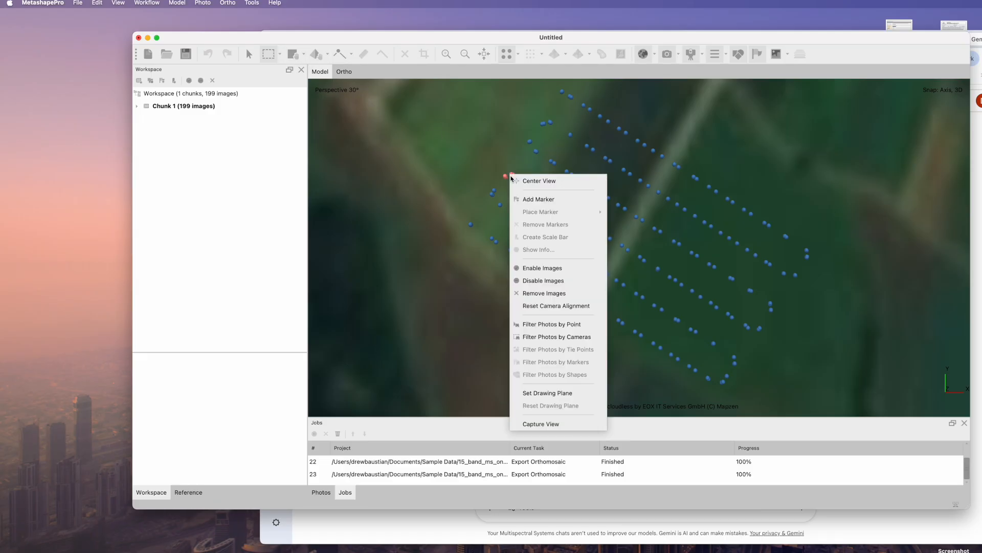
{"action": "left_click", "coordinate": [443, 169]}
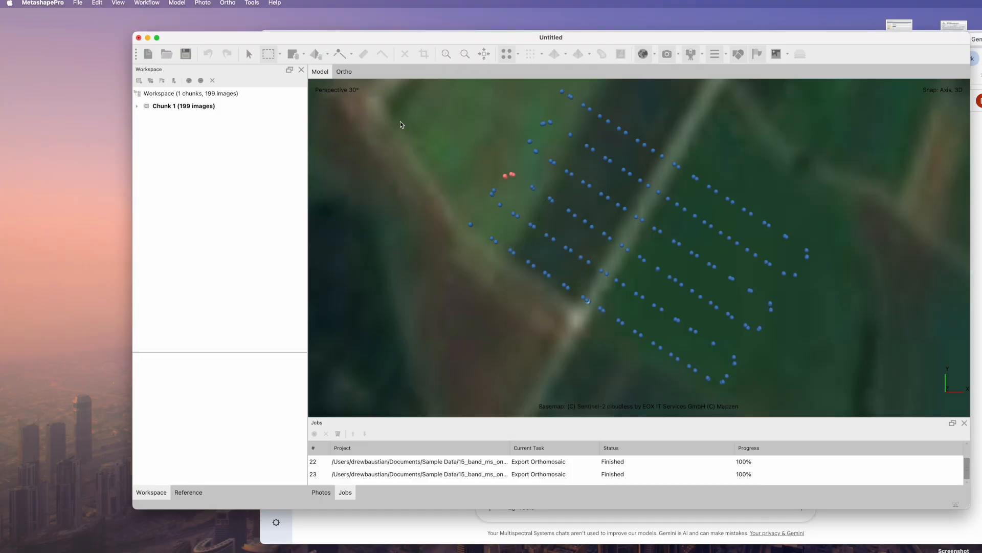
{"action": "left_click", "coordinate": [282, 59]}
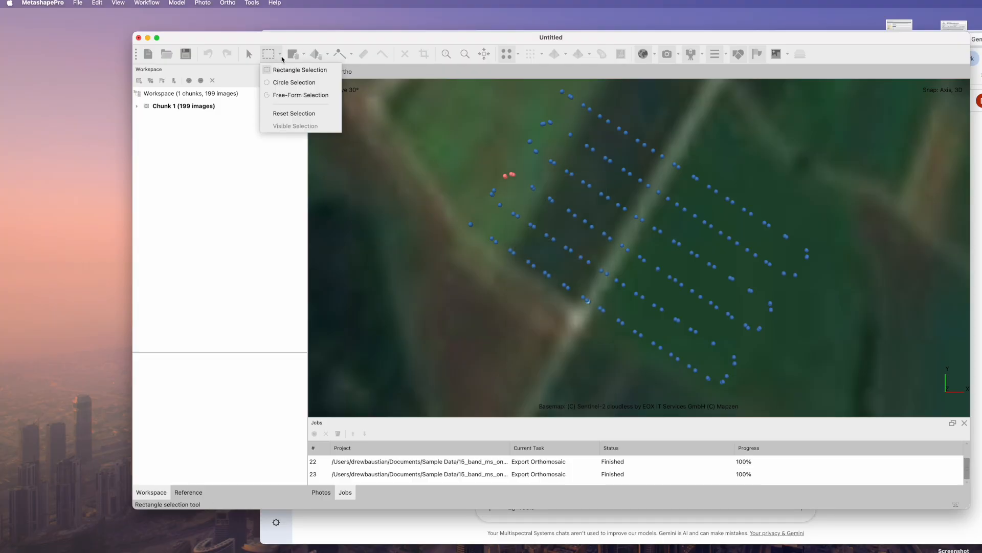
{"action": "left_click", "coordinate": [304, 114]}
{"action": "left_click", "coordinate": [571, 289]}
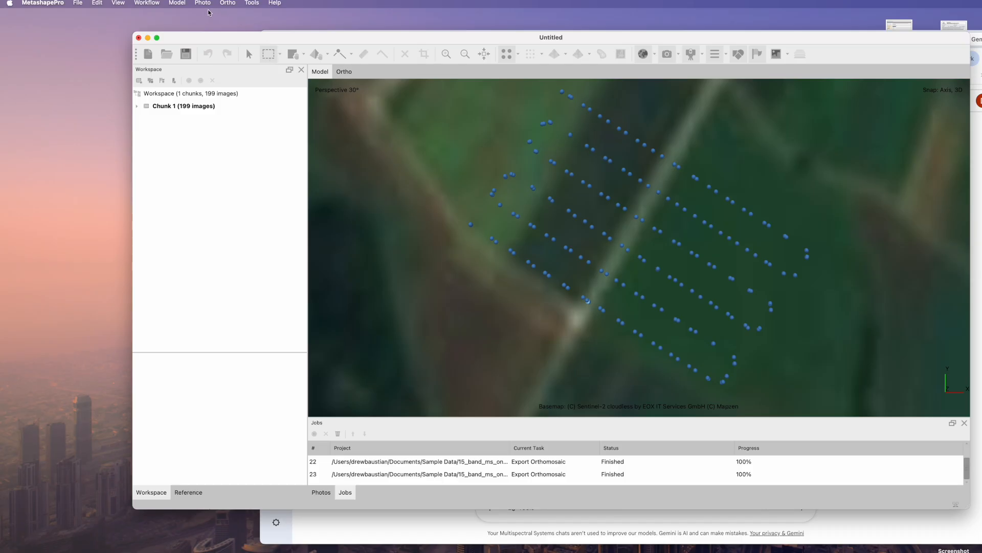
Start Calibrate Reflectance, locate the reflectance panels in the calibration images, and decline loading the missing panel calibration.
{"action": "left_click", "coordinate": [252, 3]}
{"action": "mouse_move", "coordinate": [258, 18]}
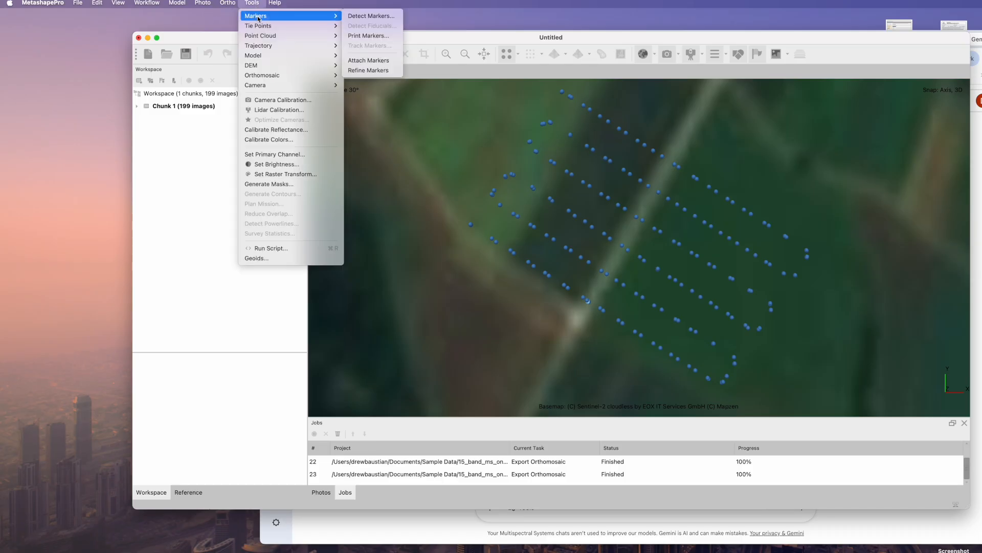
{"action": "left_click", "coordinate": [307, 133]}
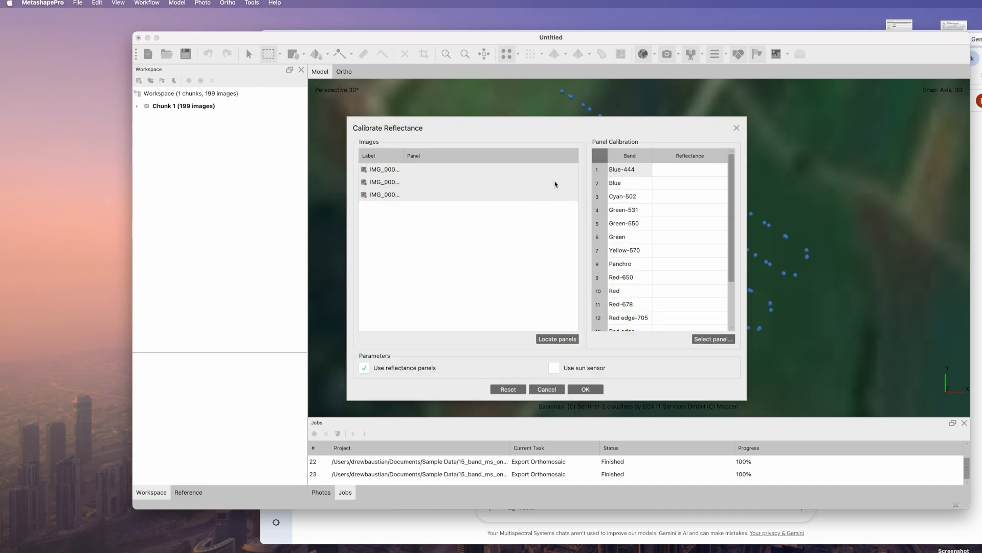
{"action": "left_click", "coordinate": [557, 339]}
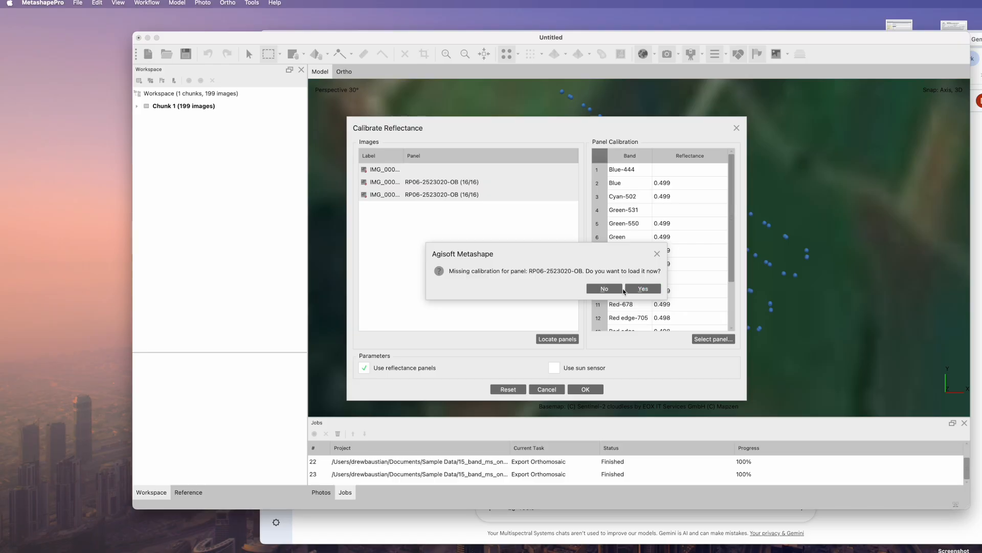
{"action": "left_click", "coordinate": [604, 289]}
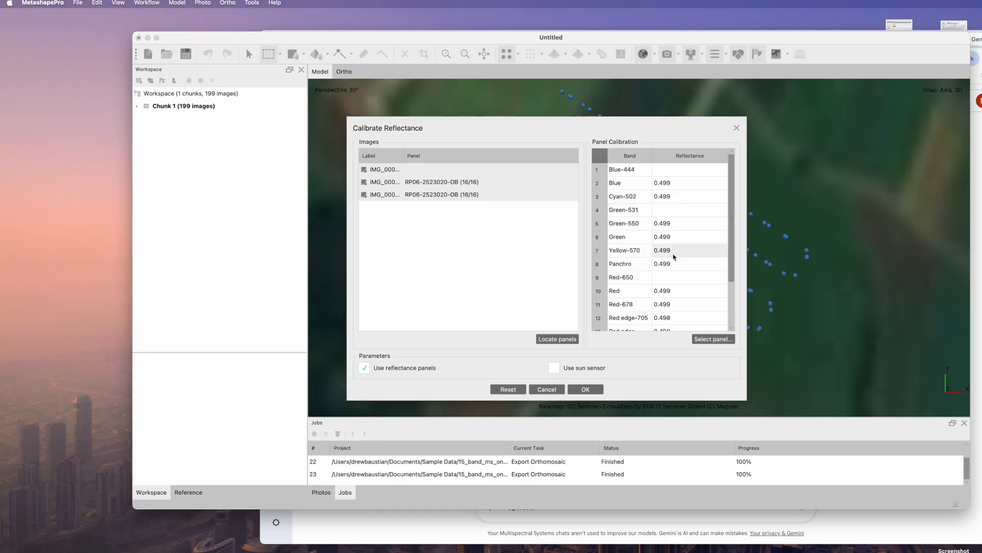
Fill in the missing panel reflectance values with 0.499 for the Blue-444, Green-531 and Red-650 bands.
{"action": "scroll", "coordinate": [670, 267], "scroll_direction": "down", "scroll_amount": 3}
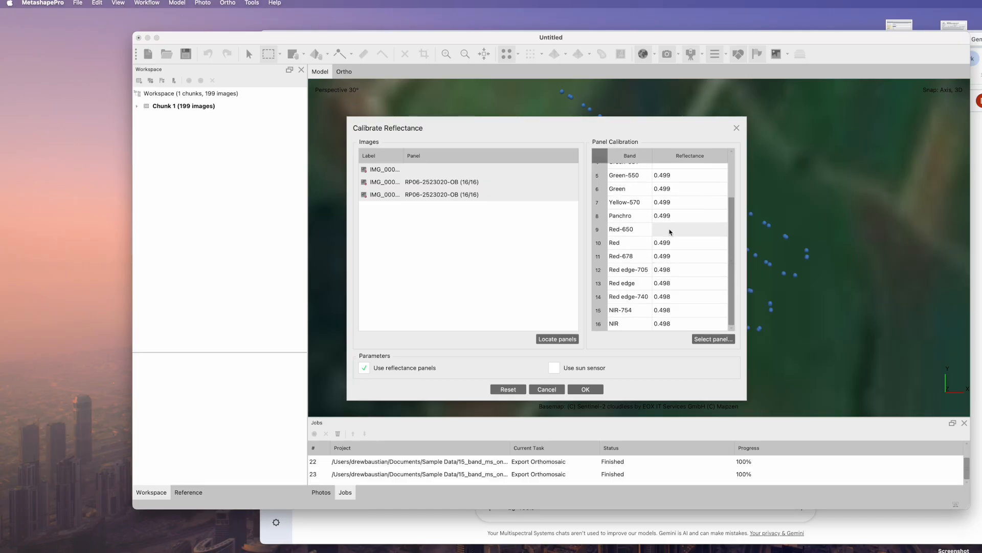
{"action": "scroll", "coordinate": [669, 236], "scroll_direction": "up", "scroll_amount": 1}
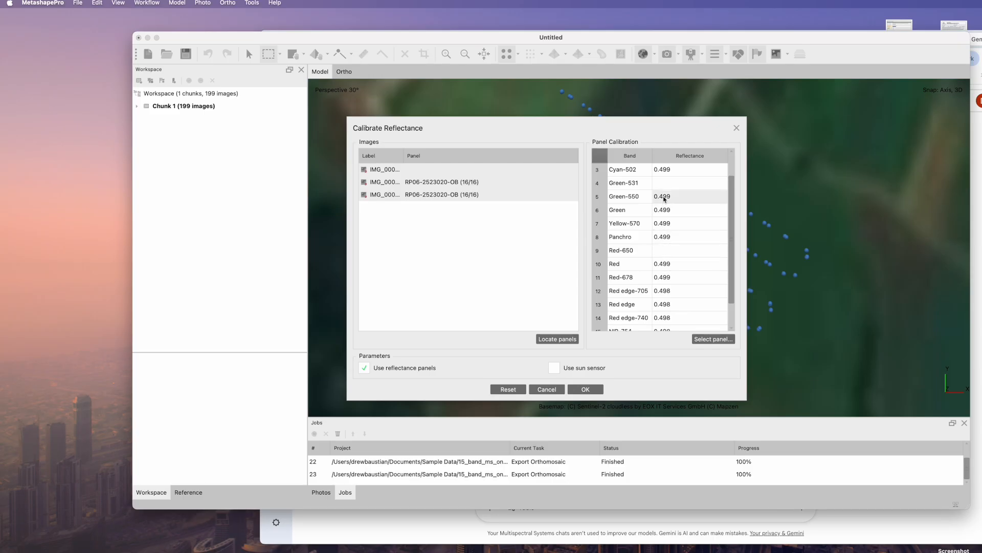
{"action": "scroll", "coordinate": [664, 198], "scroll_direction": "up", "scroll_amount": 2}
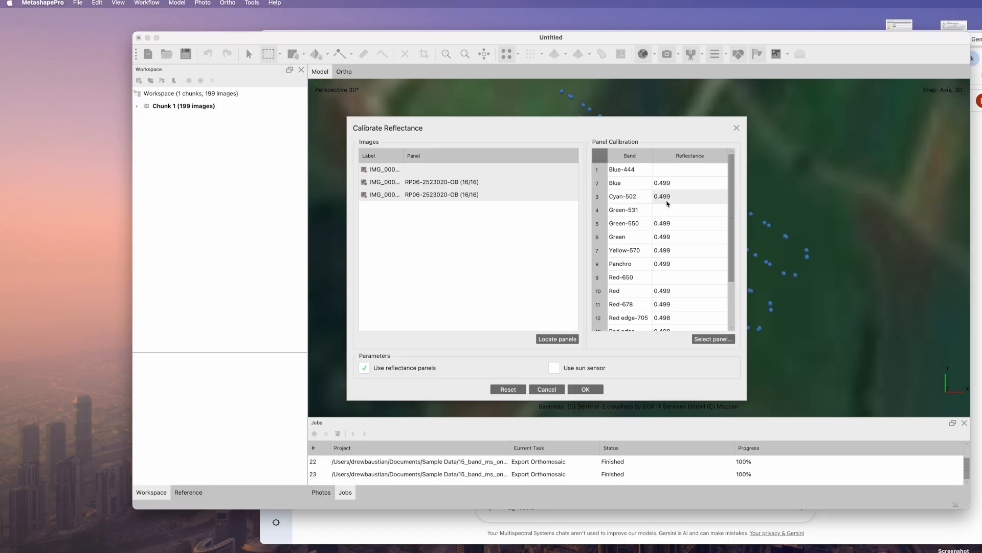
{"action": "double_click", "coordinate": [663, 170]}
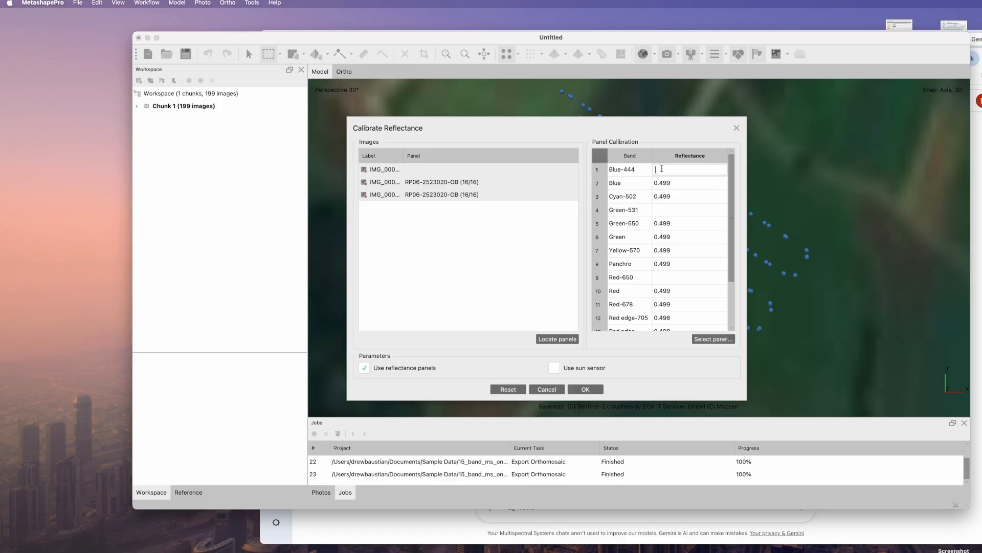
{"action": "type", "text": "0.499"}
{"action": "double_click", "coordinate": [662, 210]}
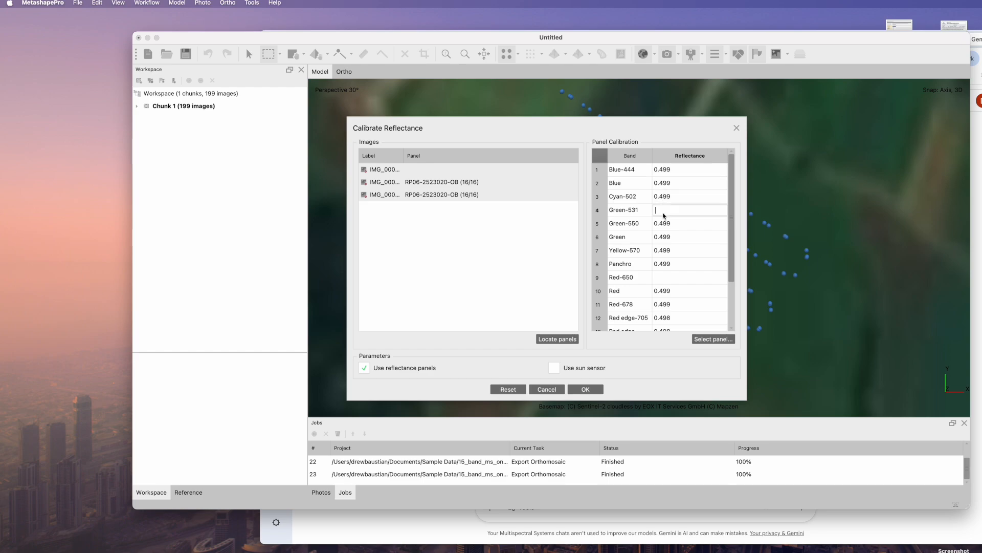
{"action": "type", "text": "0.499"}
{"action": "double_click", "coordinate": [665, 279]}
{"action": "type", "text": "0.499"}
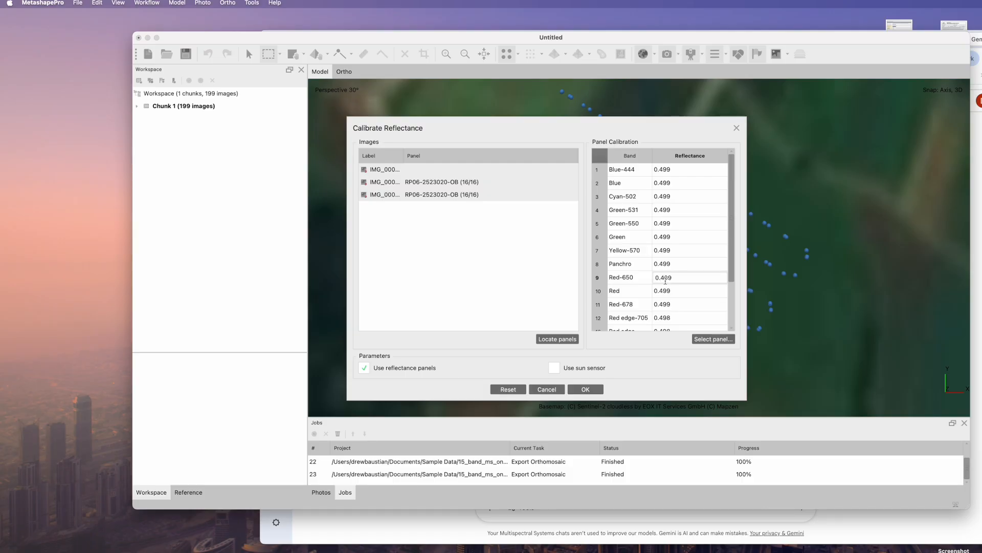
{"action": "scroll", "coordinate": [666, 280], "scroll_direction": "down", "scroll_amount": 3}
{"action": "left_click", "coordinate": [545, 290]}
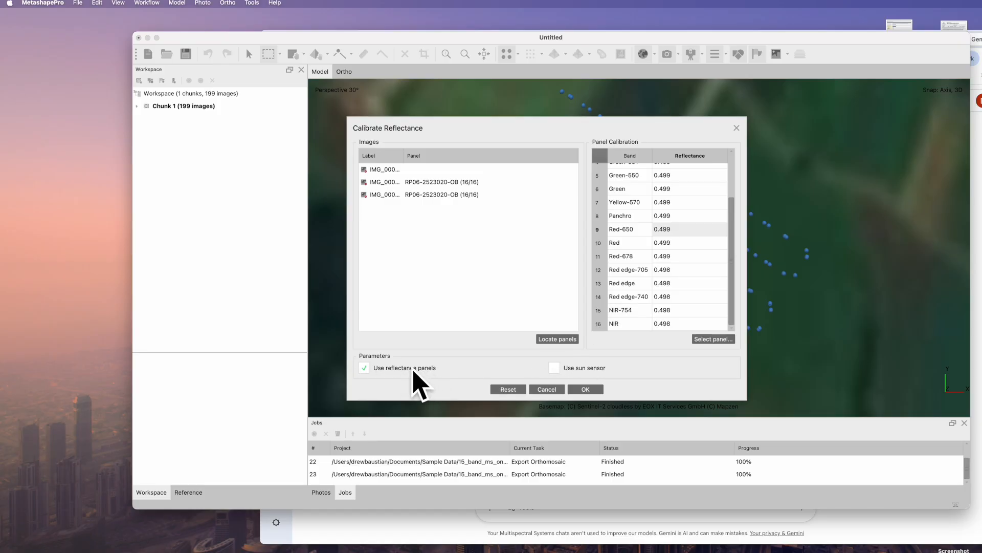
Run the reflectance calibration using the reflectance panels.
{"action": "left_click", "coordinate": [576, 365]}
{"action": "left_click", "coordinate": [591, 391]}
{"action": "left_click", "coordinate": [584, 390]}
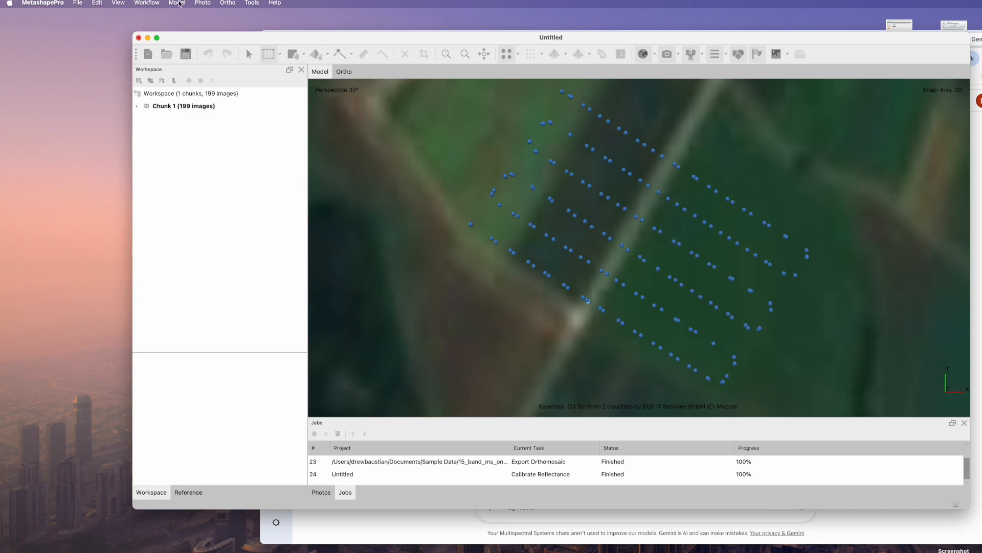
Start Align Photos with Highest accuracy, generic preselection and Source reference preselection, reviewing the advanced settings without changing them.
{"action": "left_click", "coordinate": [247, 5]}
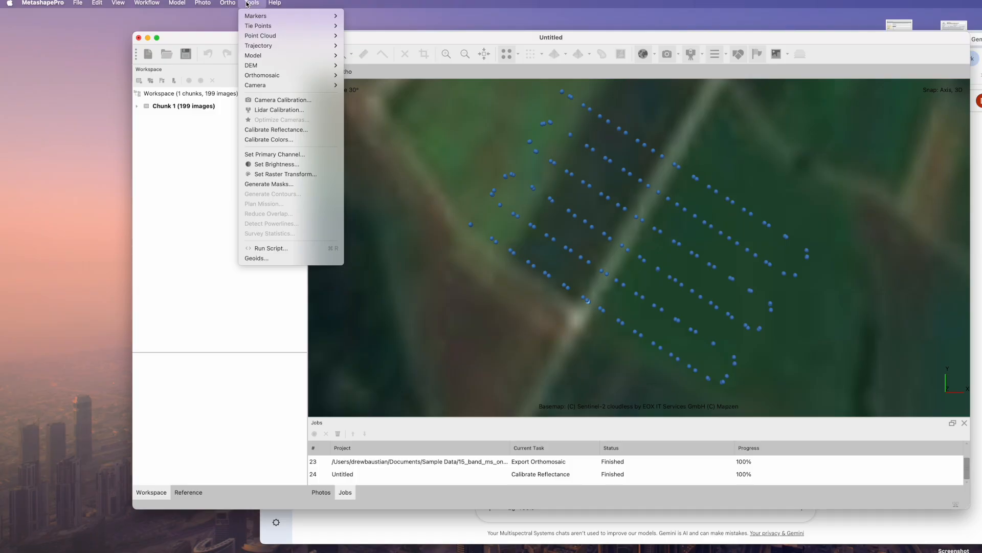
{"action": "mouse_move", "coordinate": [150, 5]}
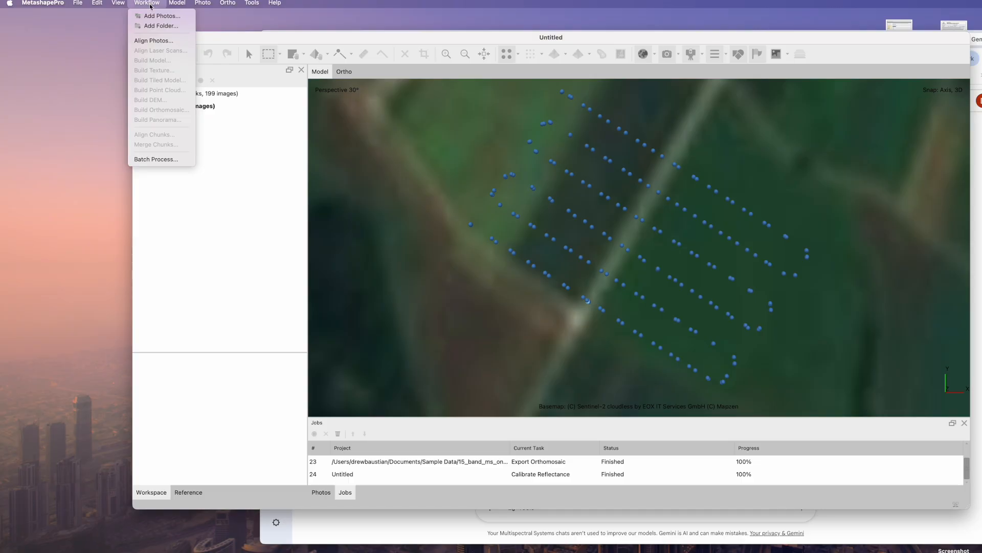
{"action": "left_click", "coordinate": [164, 41]}
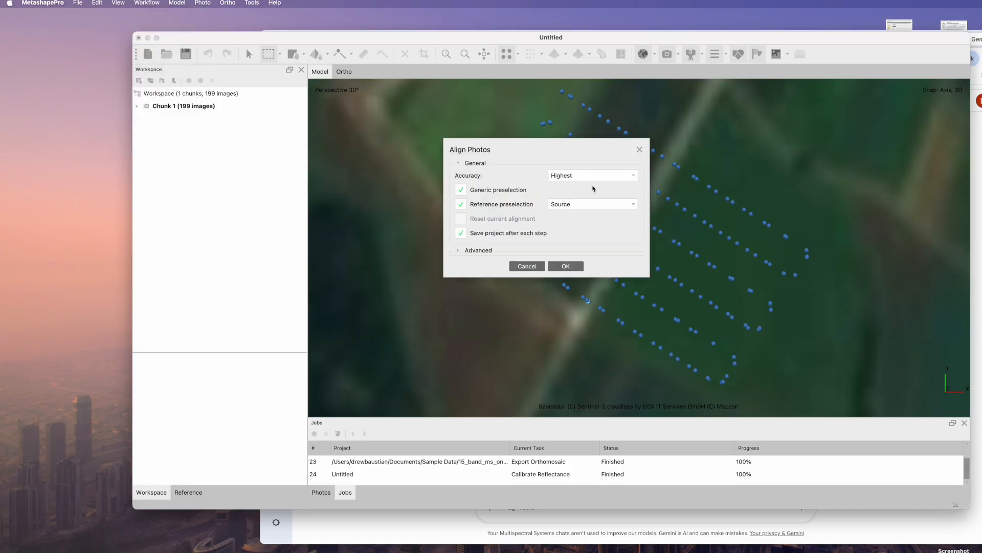
{"action": "left_click", "coordinate": [601, 177]}
{"action": "left_click", "coordinate": [603, 176]}
{"action": "left_click", "coordinate": [599, 203]}
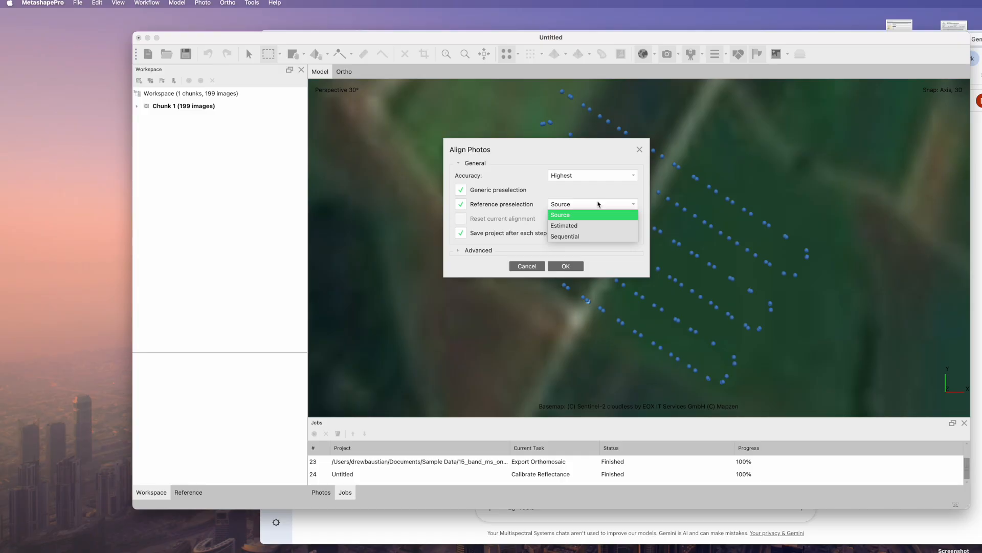
{"action": "left_click", "coordinate": [597, 205]}
{"action": "left_click", "coordinate": [466, 253]}
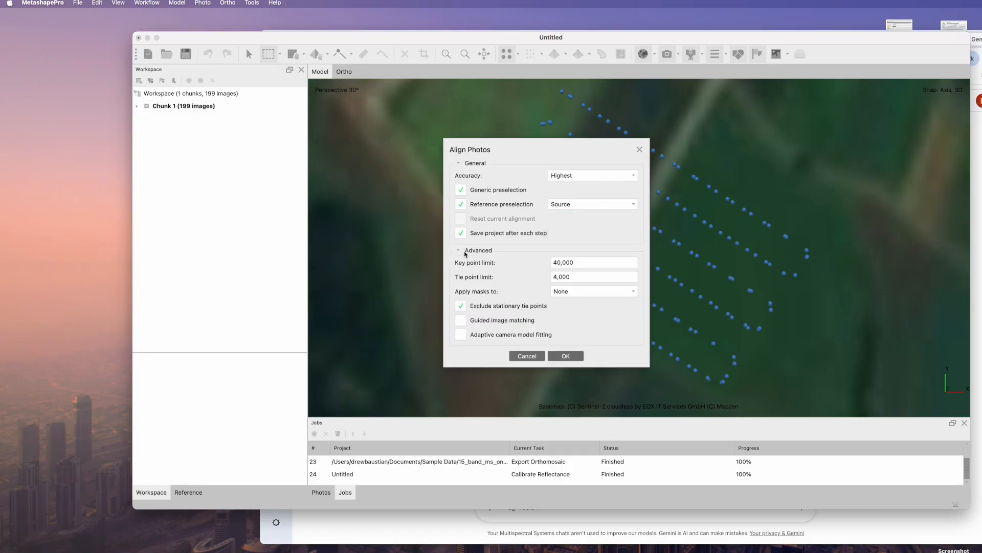
{"action": "left_click", "coordinate": [466, 252]}
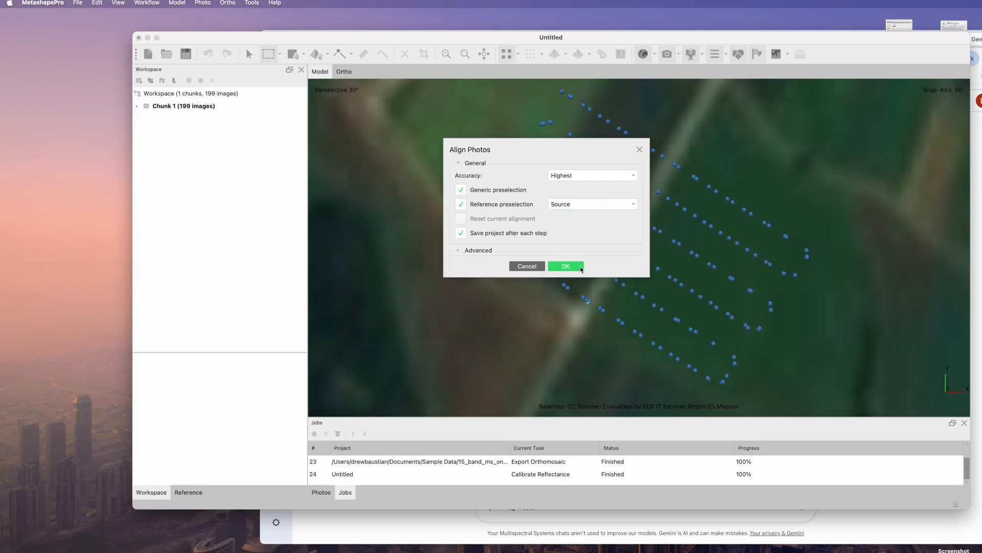
{"action": "left_click", "coordinate": [566, 266]}
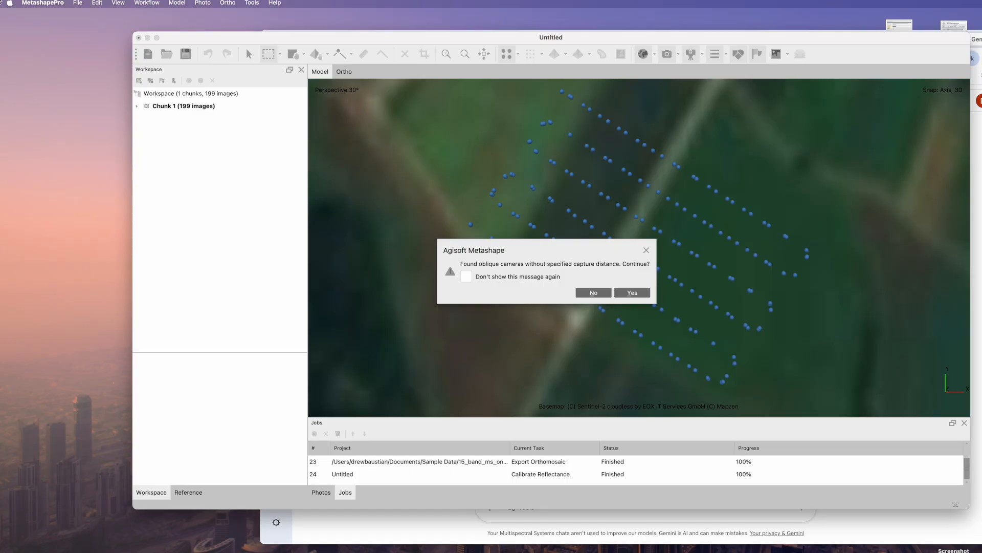
Continue with the oblique cameras and save the project as Triple_Cam_Metashape in the Sample Data folder.
{"action": "left_click", "coordinate": [647, 297]}
{"action": "left_click", "coordinate": [636, 294]}
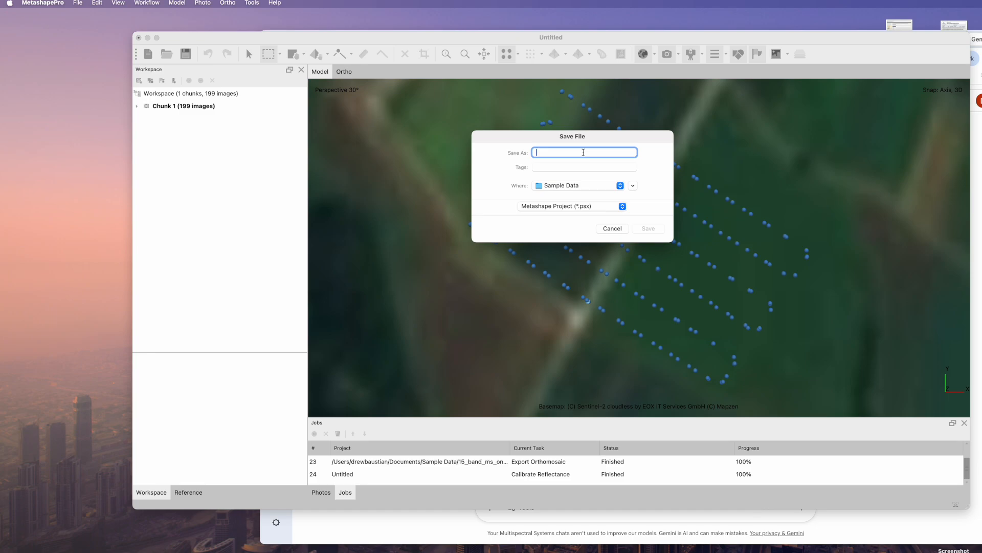
{"action": "type", "text": "Triple_Cam_Metashape"}
{"action": "left_click", "coordinate": [649, 228]}
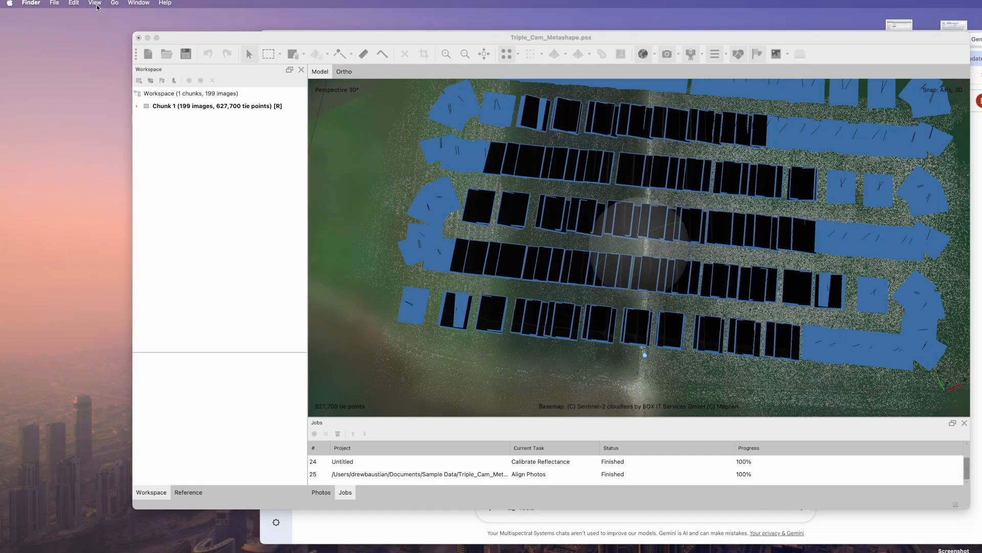
Examine the aligned cameras and tie points from the side for stray points above and below the ground surface.
{"action": "left_click", "coordinate": [653, 270]}
{"action": "left_click_drag", "start_coordinate": [654, 271], "coordinate": [705, 299]}
{"action": "left_click_drag", "start_coordinate": [616, 285], "coordinate": [646, 256]}
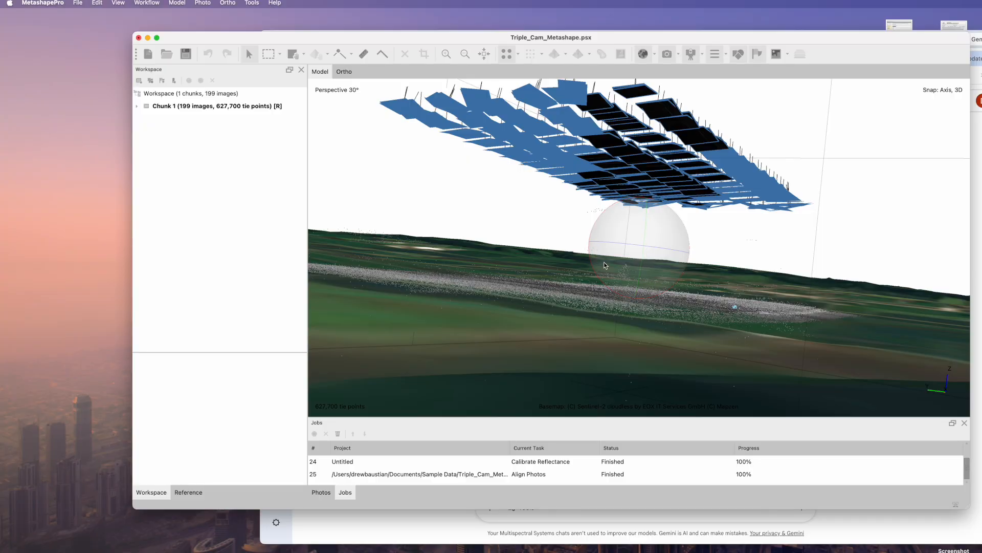
{"action": "mouse_move", "coordinate": [677, 318]}
{"action": "left_mouse_down"}
{"action": "mouse_move", "coordinate": [677, 307]}
{"action": "mouse_move", "coordinate": [648, 314]}
{"action": "left_mouse_up"}
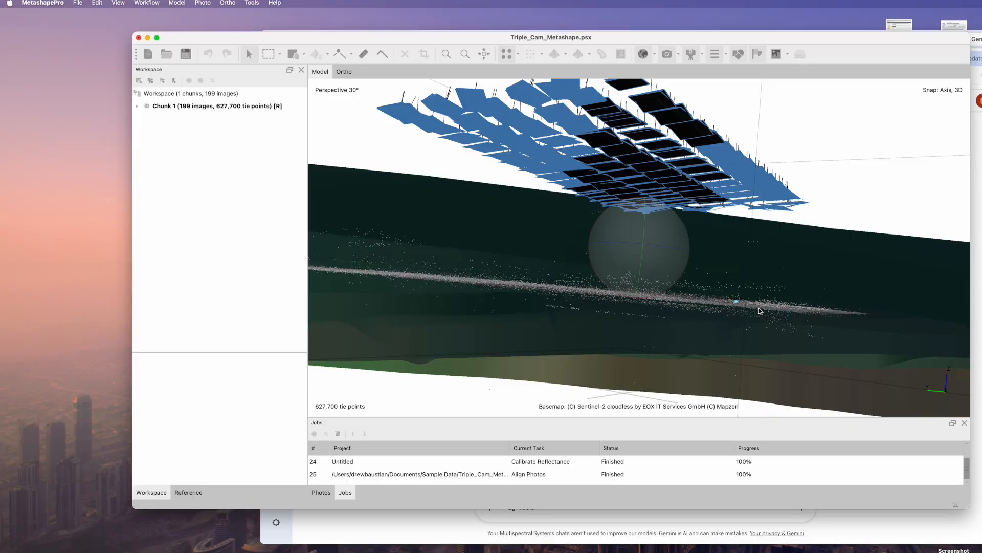
{"action": "left_click_drag", "start_coordinate": [660, 249], "coordinate": [654, 282]}
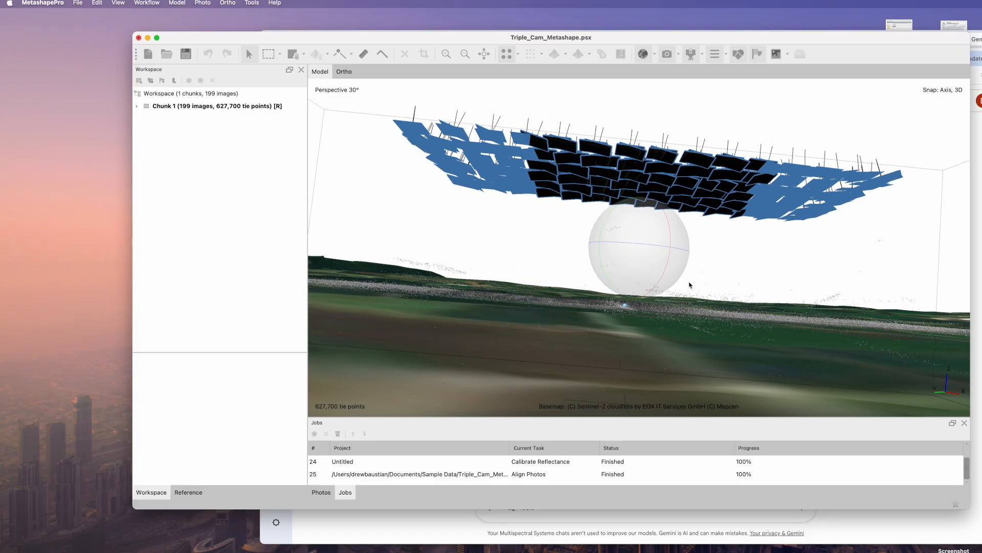
{"action": "left_click_drag", "start_coordinate": [601, 254], "coordinate": [601, 263]}
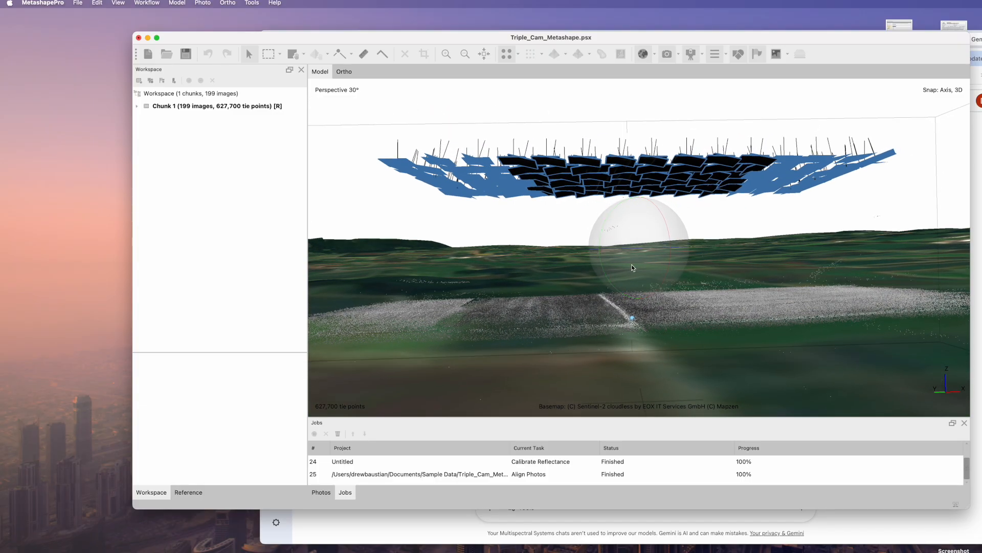
{"action": "left_click_drag", "start_coordinate": [667, 249], "coordinate": [659, 246]}
{"action": "left_click_drag", "start_coordinate": [652, 283], "coordinate": [770, 219]}
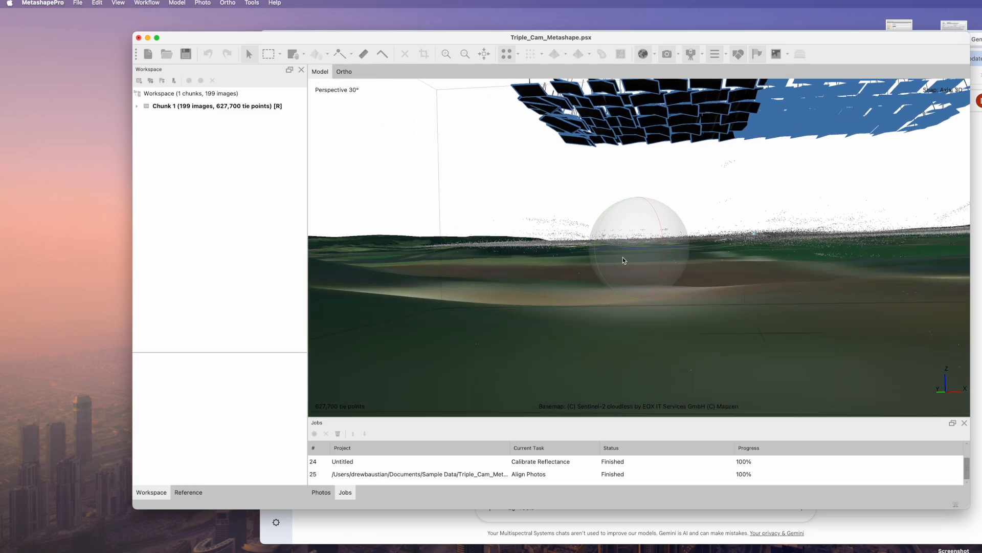
{"action": "left_click_drag", "start_coordinate": [600, 252], "coordinate": [655, 251]}
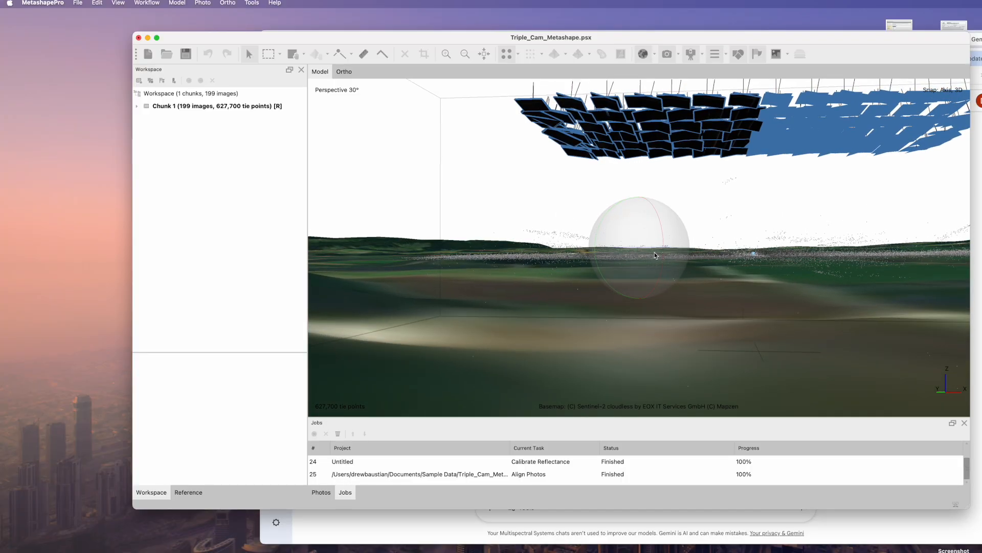
Use Rectangle Selection to delete the stray tie points above the ground on the road's near side, including the small clusters beneath the cameras.
{"action": "left_click", "coordinate": [269, 53]}
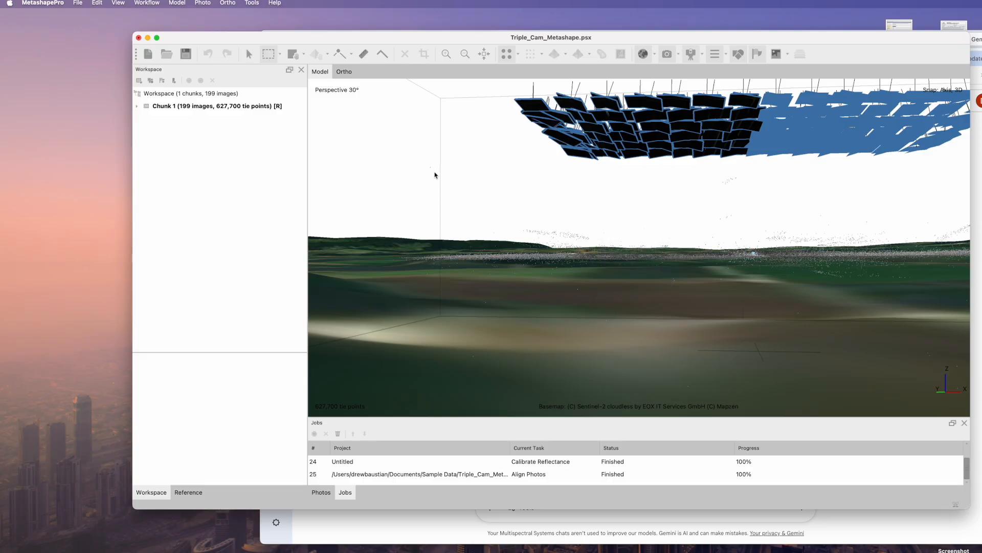
{"action": "left_click_drag", "start_coordinate": [430, 167], "coordinate": [690, 254]}
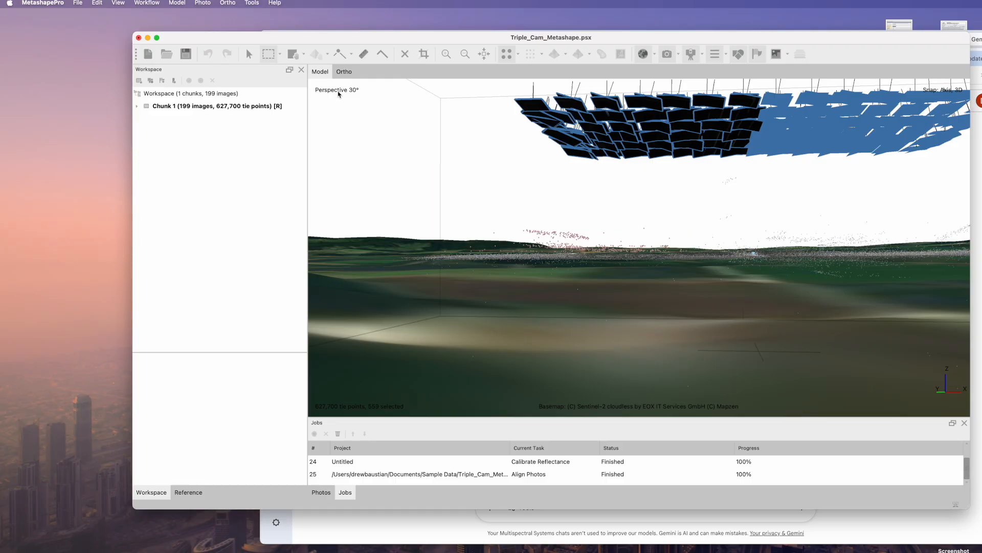
{"action": "left_click", "coordinate": [405, 54]}
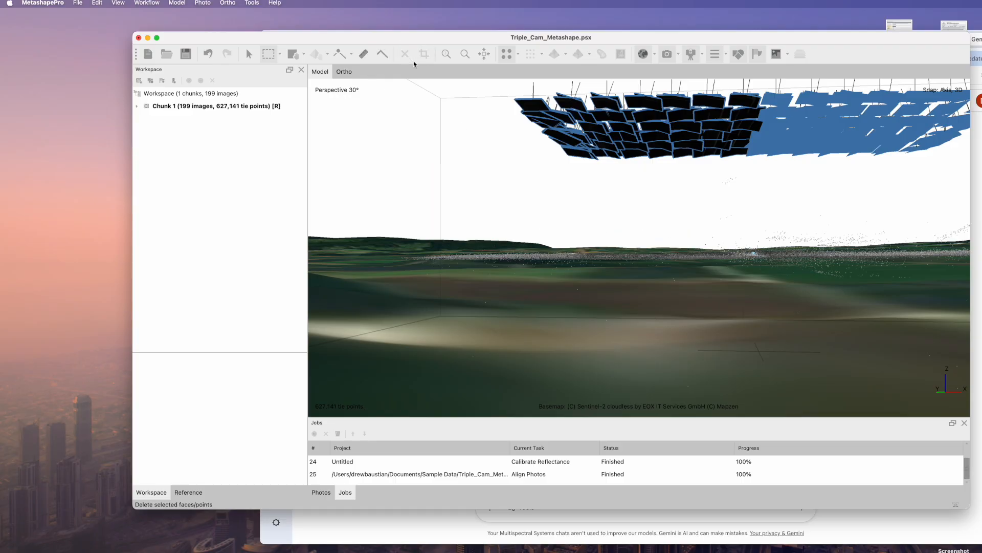
{"action": "left_click_drag", "start_coordinate": [803, 221], "coordinate": [690, 250]}
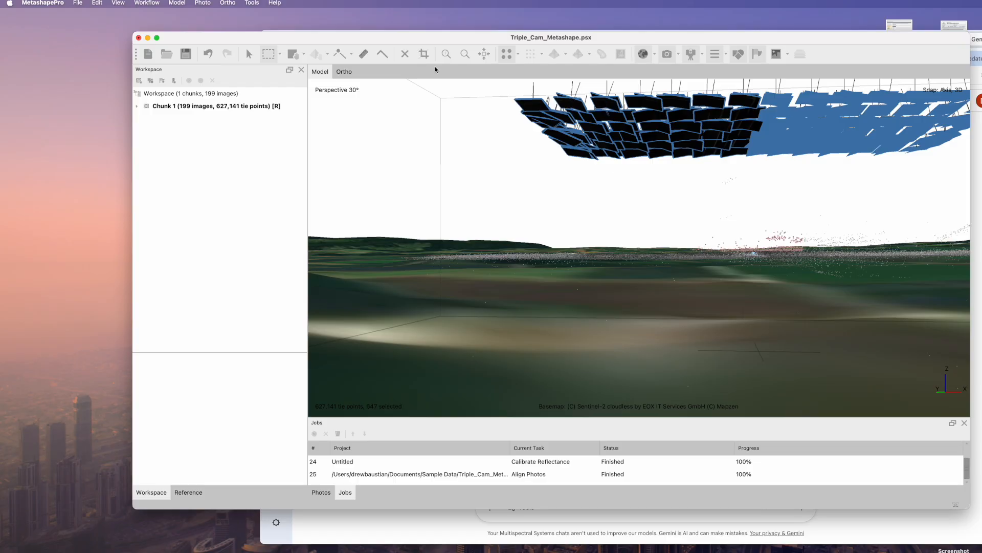
{"action": "left_click", "coordinate": [404, 54]}
{"action": "left_click_drag", "start_coordinate": [691, 174], "coordinate": [783, 242]}
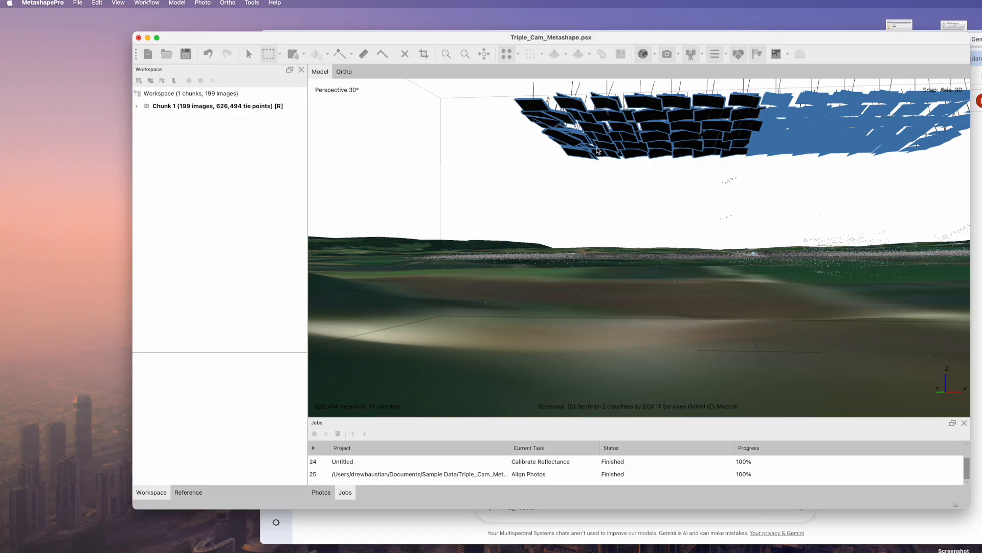
{"action": "left_click", "coordinate": [404, 54]}
Delete the remaining stray tie points above the ground across the rest of the survey area, including the few just below the cameras.
{"action": "middle_click_drag", "start_coordinate": [768, 237], "coordinate": [643, 235]}
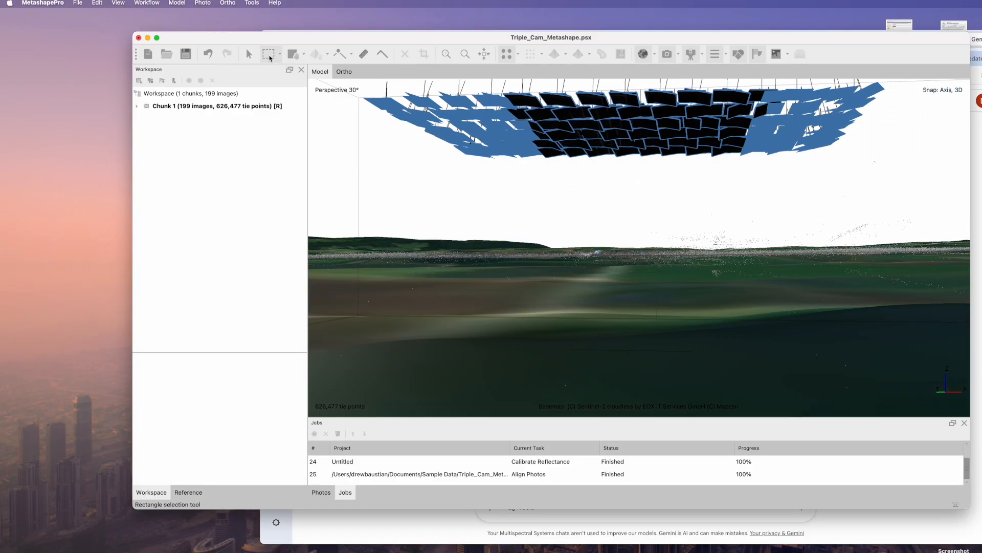
{"action": "left_click_drag", "start_coordinate": [621, 185], "coordinate": [792, 251]}
{"action": "left_click", "coordinate": [406, 55]}
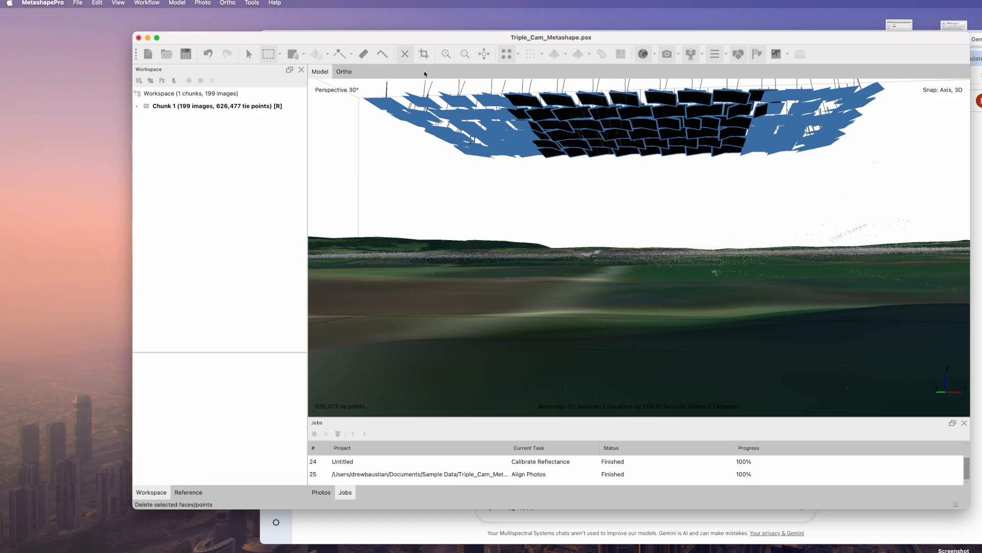
{"action": "middle_click_drag", "start_coordinate": [785, 214], "coordinate": [671, 220]}
{"action": "left_click_drag", "start_coordinate": [620, 196], "coordinate": [862, 251]}
{"action": "left_click", "coordinate": [406, 54]}
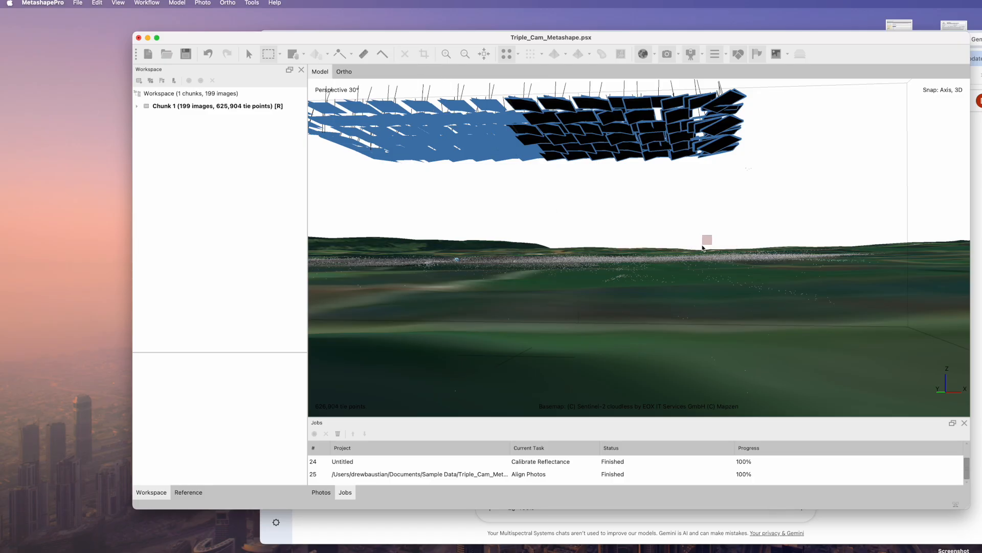
{"action": "left_click_drag", "start_coordinate": [738, 167], "coordinate": [760, 180]}
{"action": "left_click", "coordinate": [404, 53]}
Delete the stray tie points below the ground surface from two opposite side views, and check the cleaned cloud with the Navigation tool.
{"action": "middle_click_drag", "start_coordinate": [604, 249], "coordinate": [828, 232]}
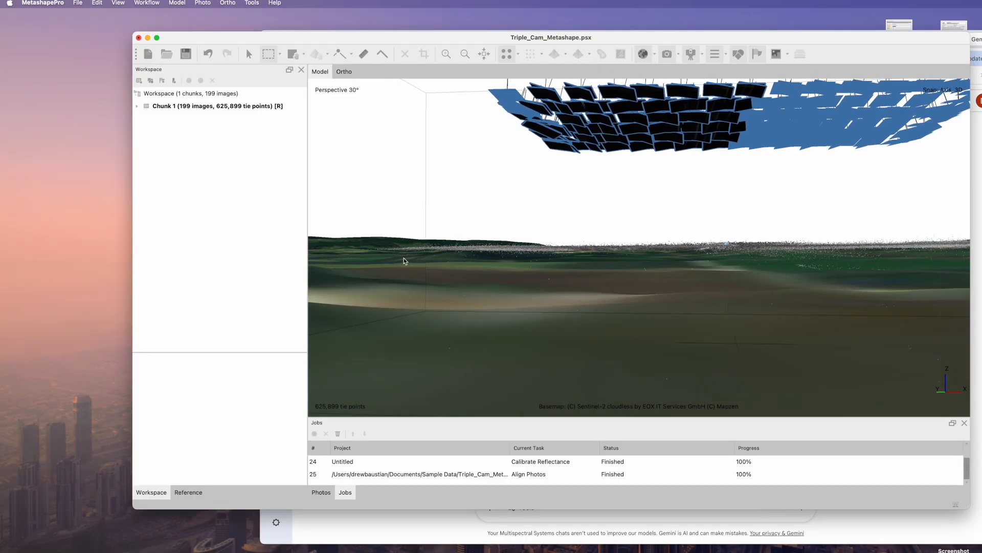
{"action": "left_click_drag", "start_coordinate": [383, 256], "coordinate": [952, 368]}
{"action": "left_click", "coordinate": [404, 54]}
{"action": "left_click_drag", "start_coordinate": [787, 262], "coordinate": [527, 261]}
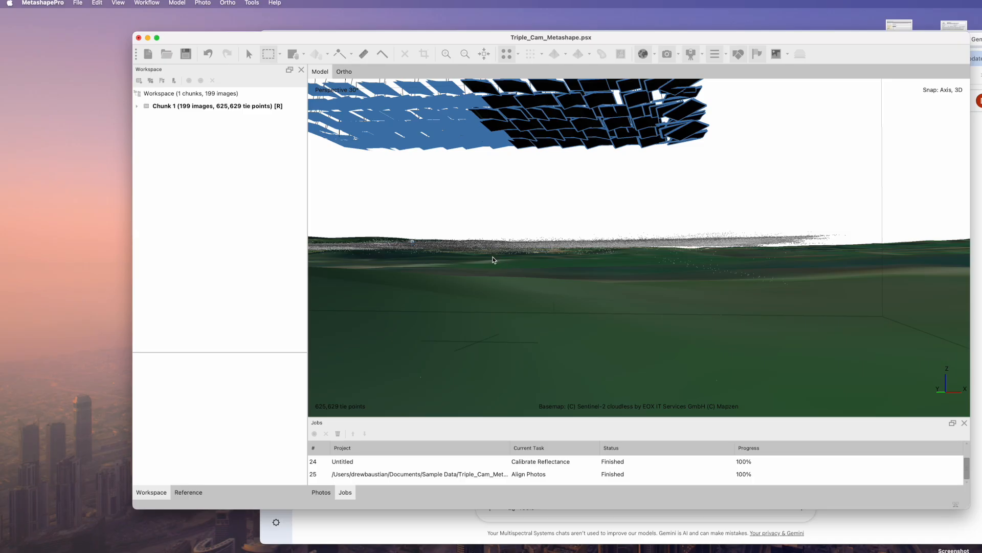
{"action": "left_click_drag", "start_coordinate": [492, 256], "coordinate": [854, 308]}
{"action": "left_click", "coordinate": [405, 53]}
{"action": "left_click", "coordinate": [249, 54]}
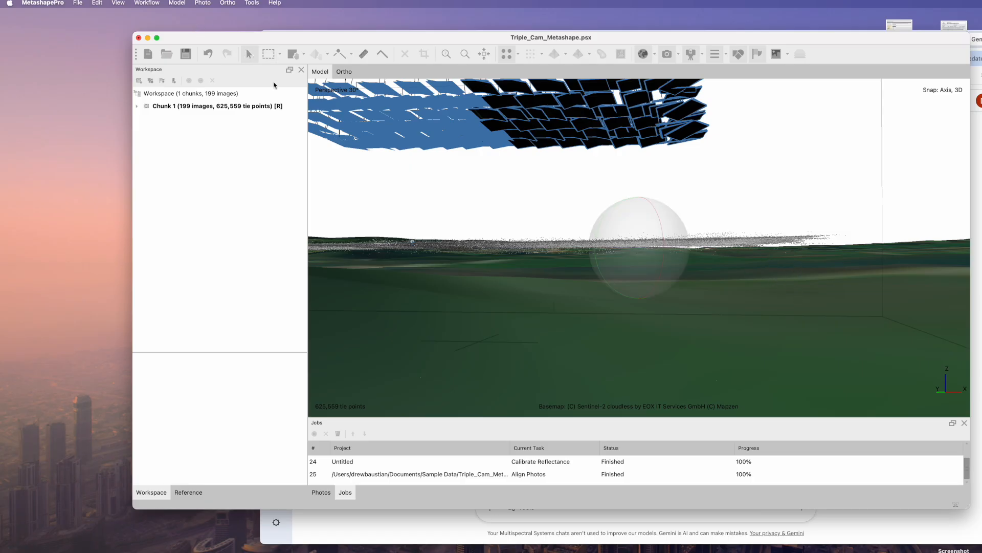
{"action": "left_click_drag", "start_coordinate": [658, 250], "coordinate": [609, 249]}
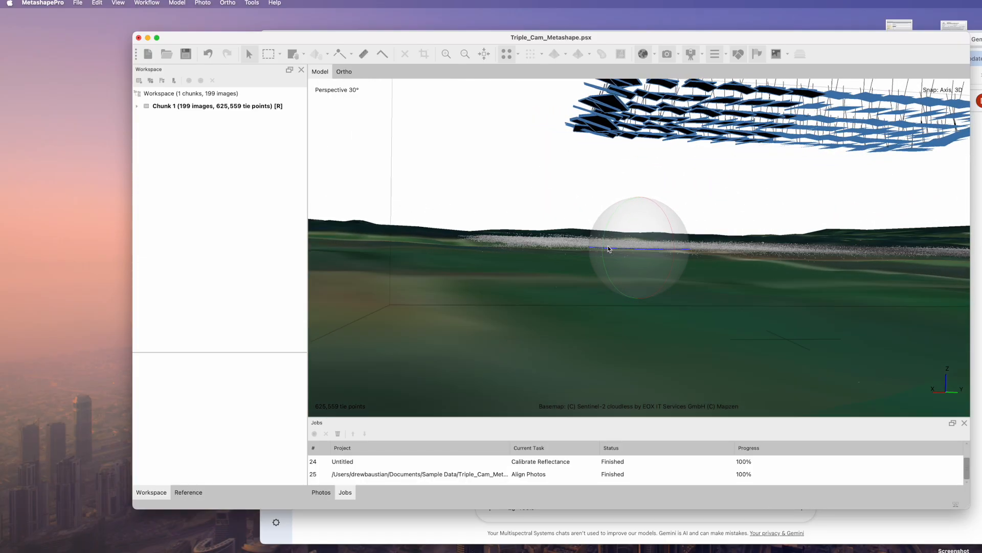
Delete the remaining stray tie points below the ground at the near edge, and check the cloud from other side views.
{"action": "left_click_drag", "start_coordinate": [673, 247], "coordinate": [673, 246]}
{"action": "left_click", "coordinate": [269, 53]}
{"action": "left_click_drag", "start_coordinate": [474, 251], "coordinate": [637, 296]}
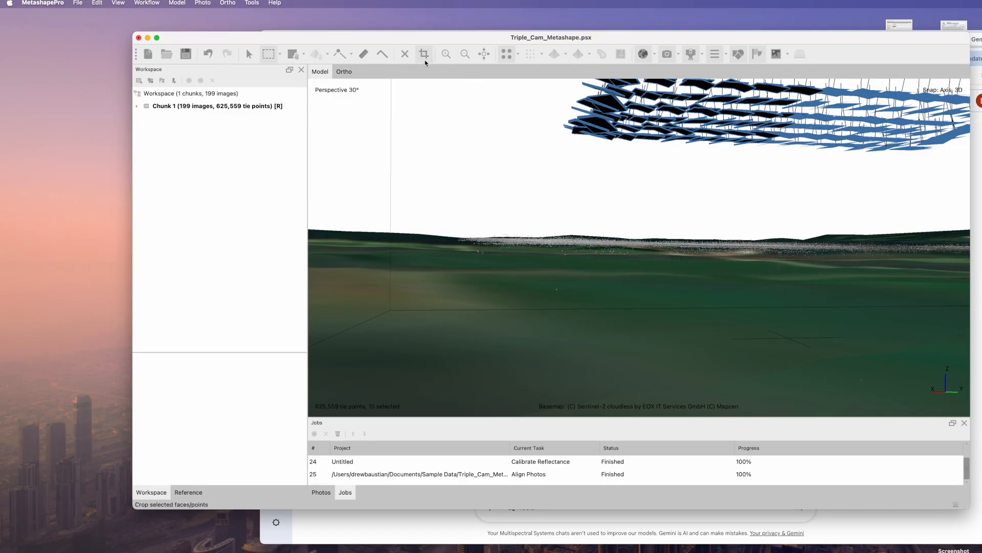
{"action": "left_click", "coordinate": [404, 54]}
{"action": "left_click", "coordinate": [249, 53]}
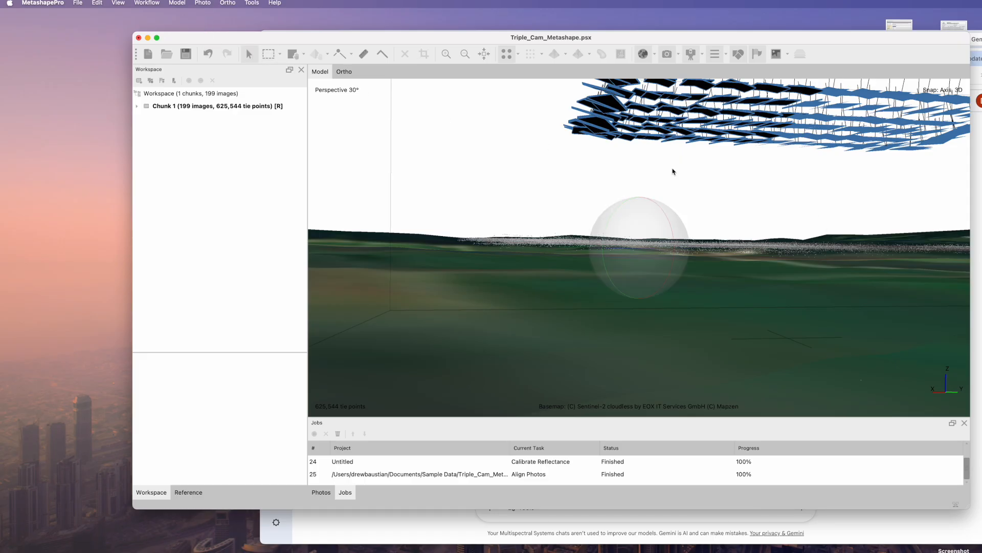
{"action": "left_click_drag", "start_coordinate": [677, 250], "coordinate": [531, 244]}
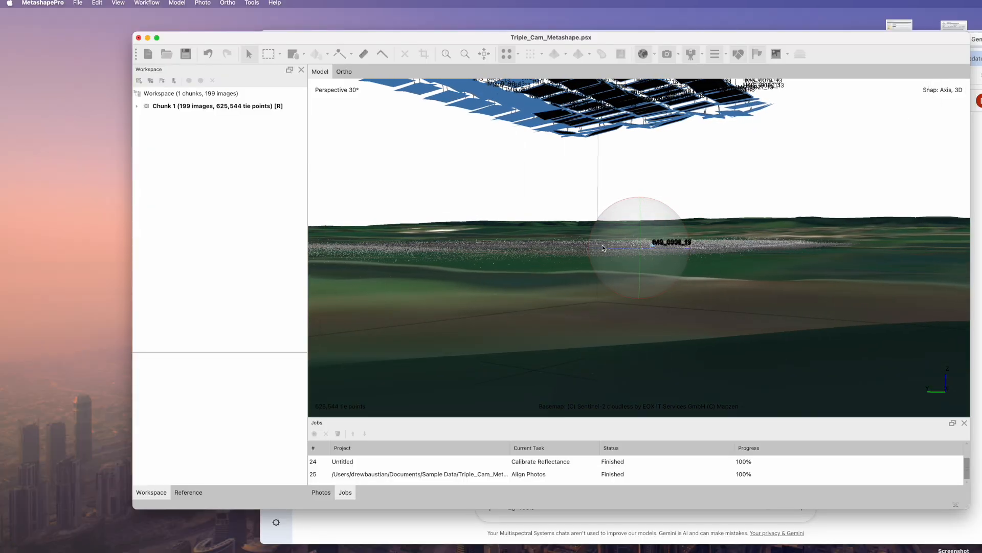
{"action": "left_click_drag", "start_coordinate": [602, 247], "coordinate": [633, 251]}
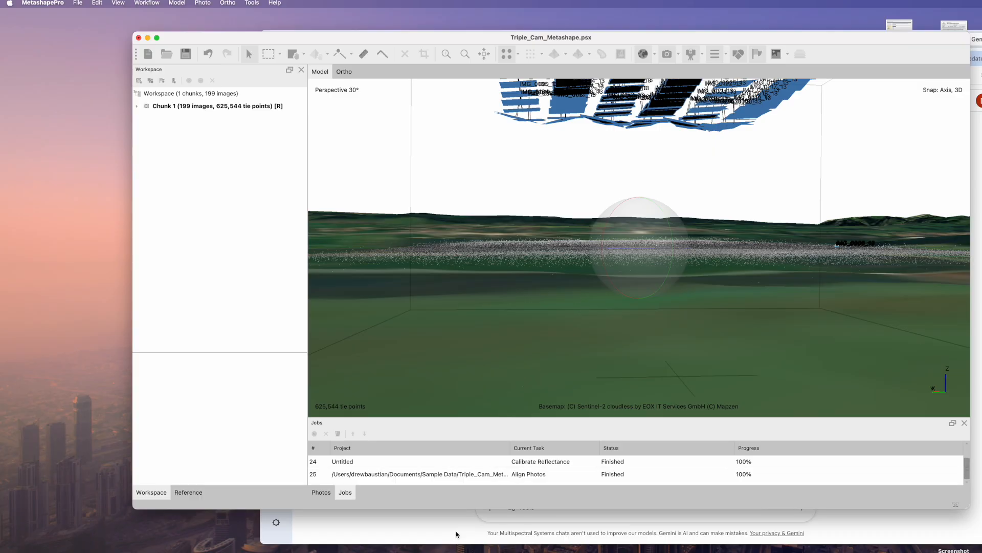
Consult the Gemini notes on point cleanup, and optimize the camera alignment in Metashape with f, k1, k2, k3, cx, cy, p1 and p2 fitted.
{"action": "left_click", "coordinate": [457, 534]}
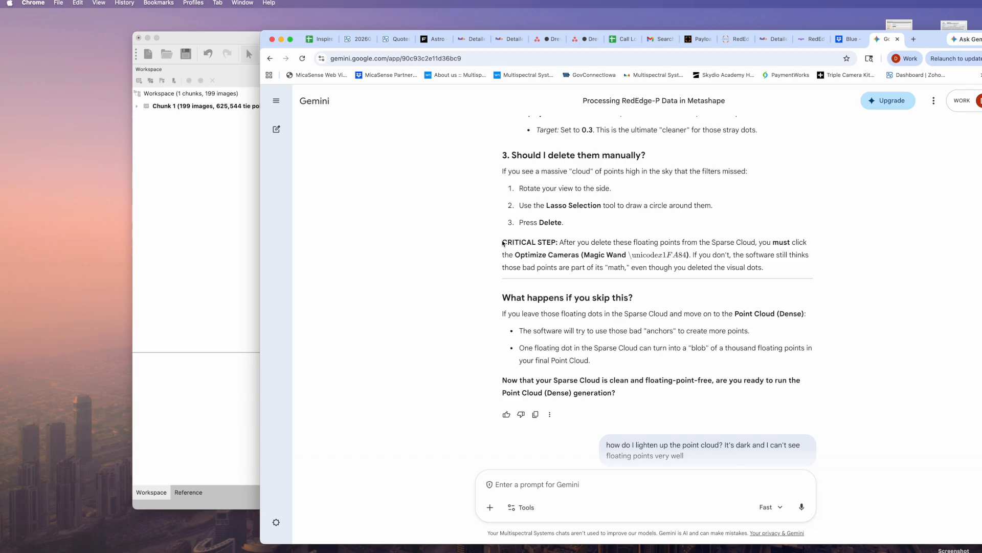
{"action": "left_click", "coordinate": [211, 235]}
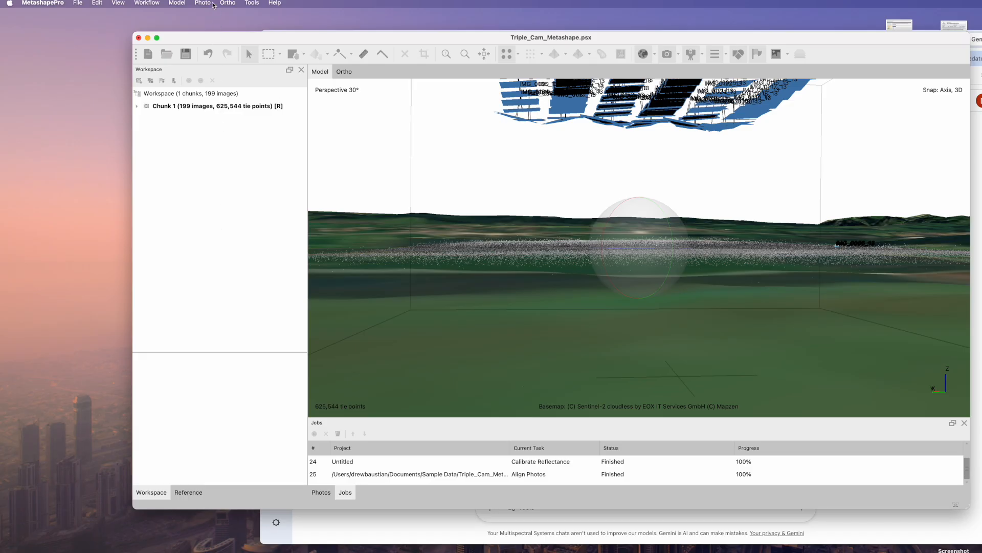
{"action": "left_click", "coordinate": [259, 4]}
{"action": "mouse_move", "coordinate": [282, 86]}
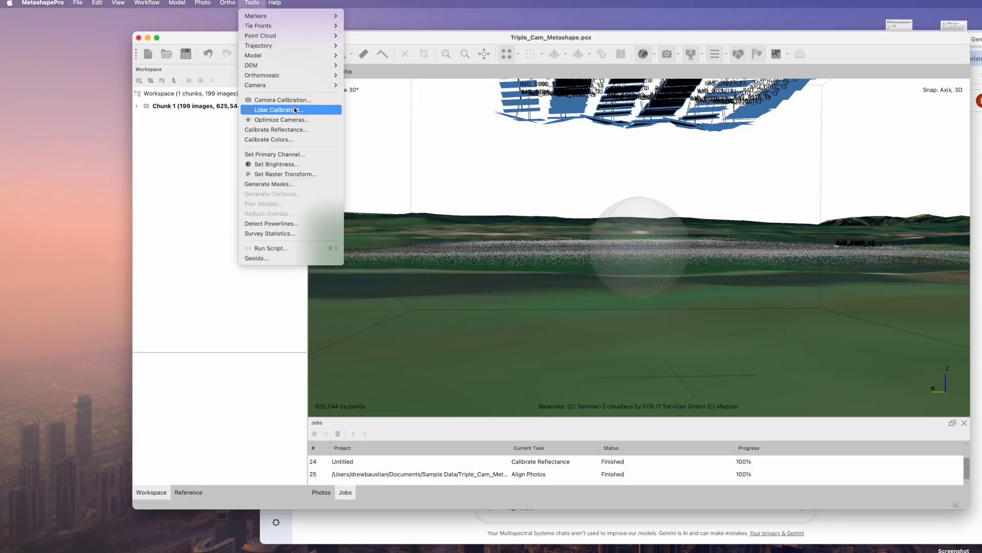
{"action": "left_click", "coordinate": [300, 120]}
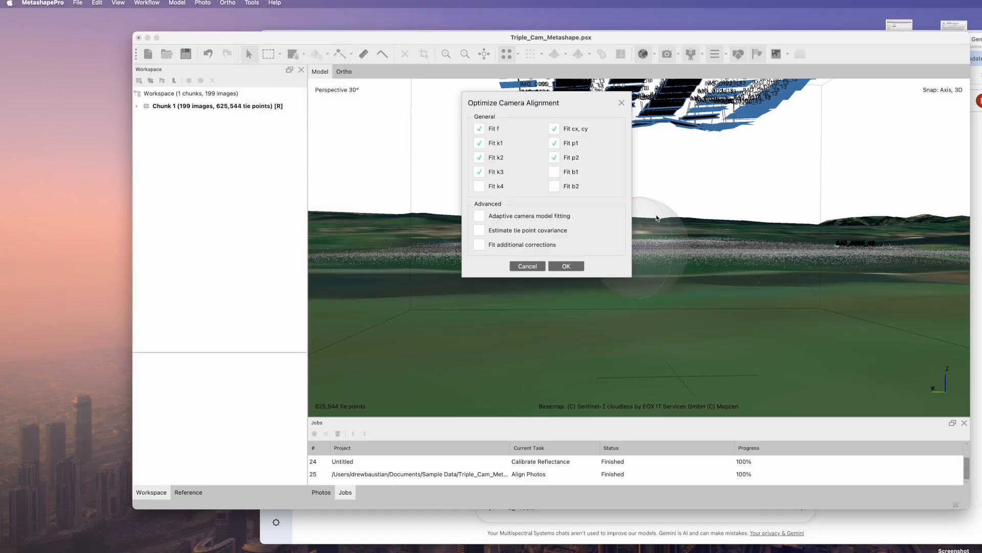
{"action": "left_click", "coordinate": [567, 266]}
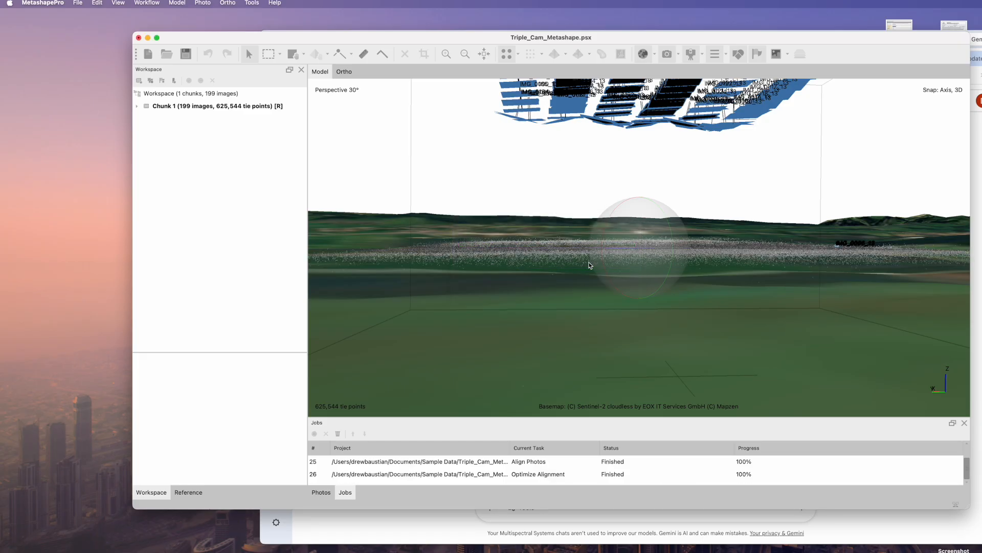
Build a point cloud from depth maps at Ultra high quality, saving the project after each step.
{"action": "left_click_drag", "start_coordinate": [656, 252], "coordinate": [602, 246]}
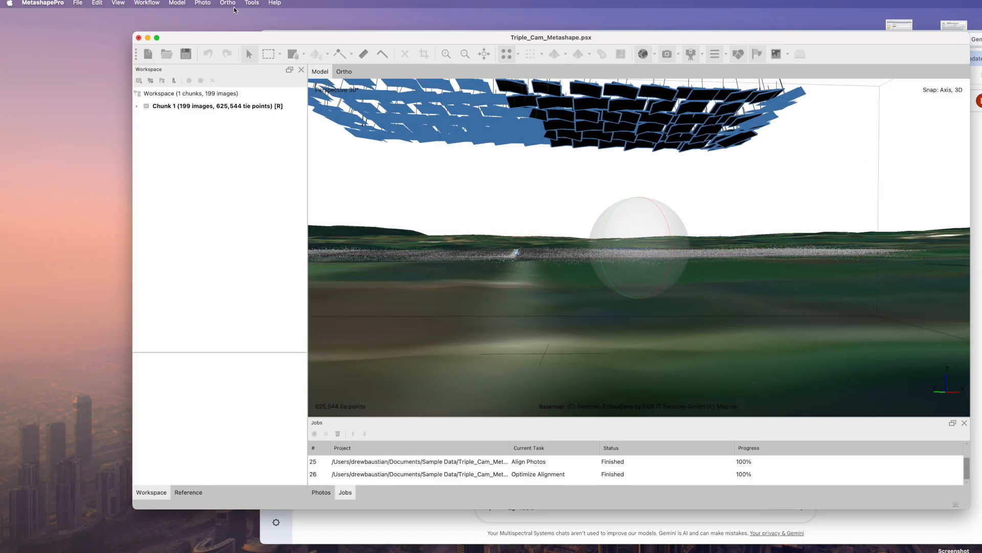
{"action": "left_click", "coordinate": [143, 4]}
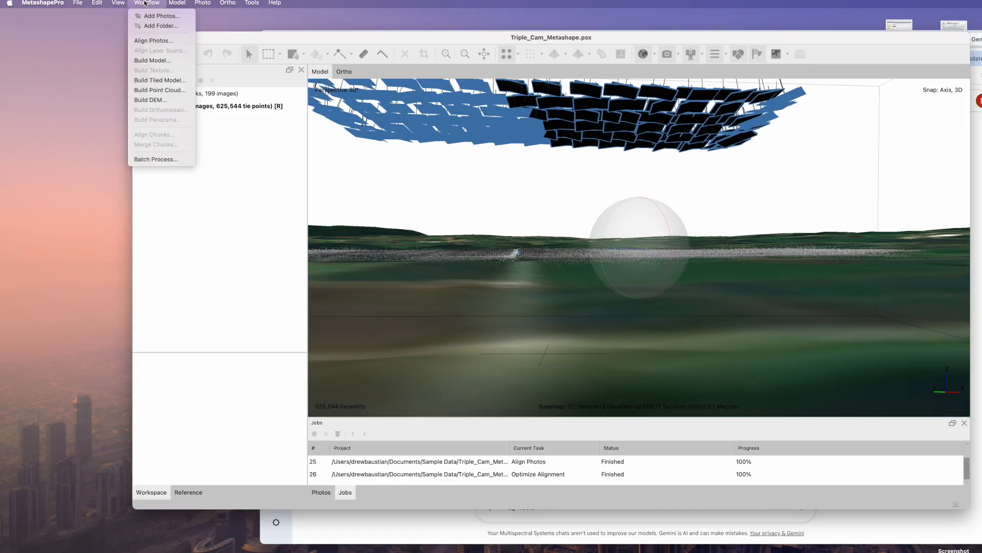
{"action": "left_click", "coordinate": [174, 90]}
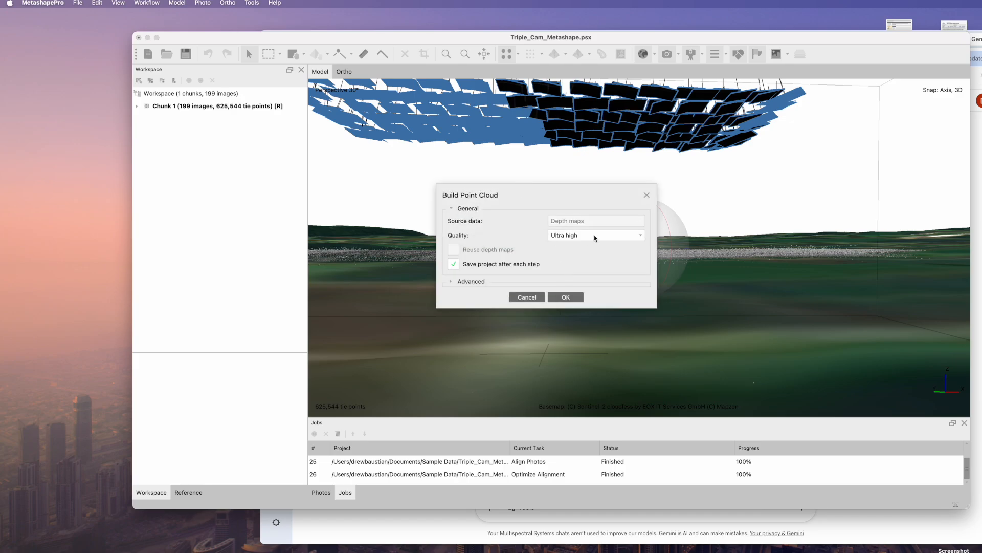
{"action": "left_click", "coordinate": [593, 239]}
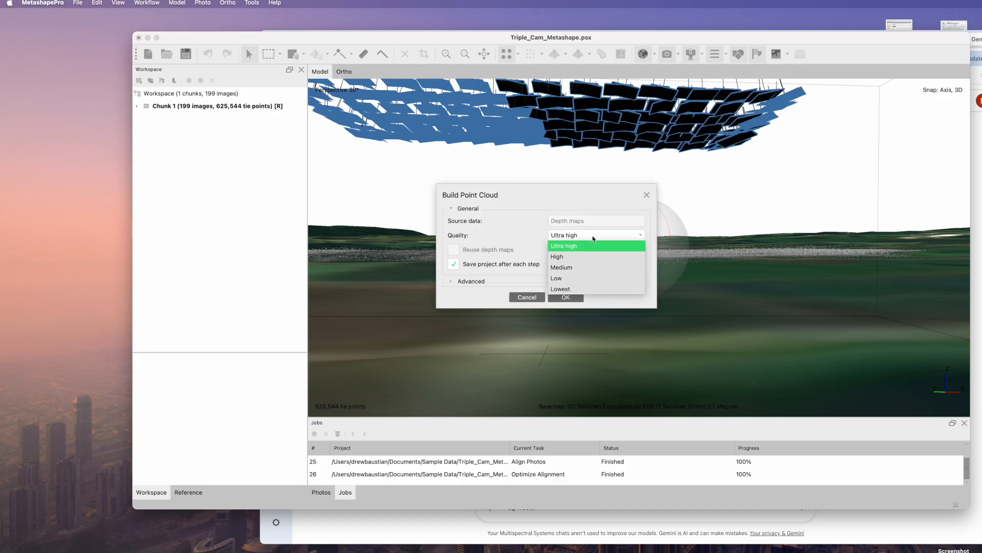
{"action": "left_click", "coordinate": [587, 247]}
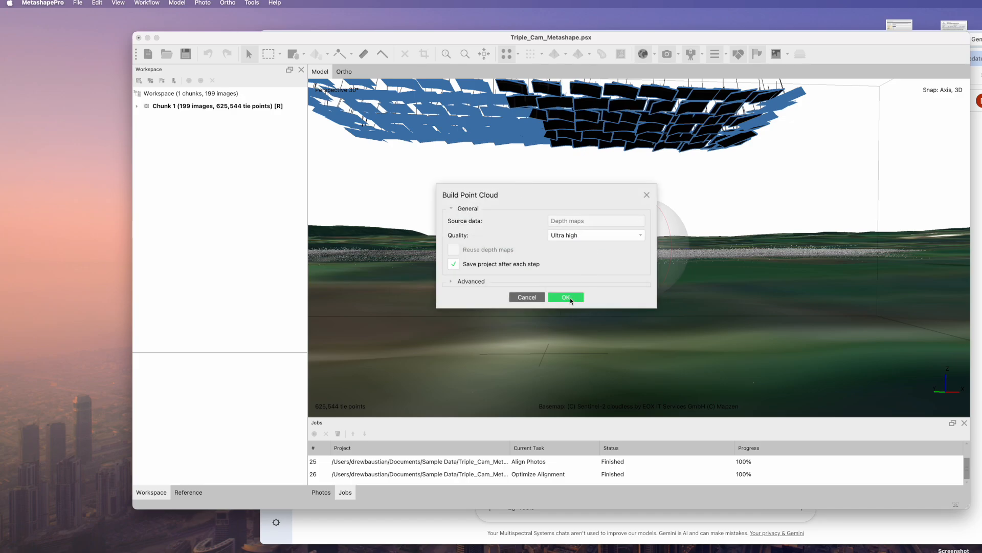
{"action": "left_click", "coordinate": [606, 239]}
{"action": "left_click", "coordinate": [586, 246]}
{"action": "left_click", "coordinate": [571, 298]}
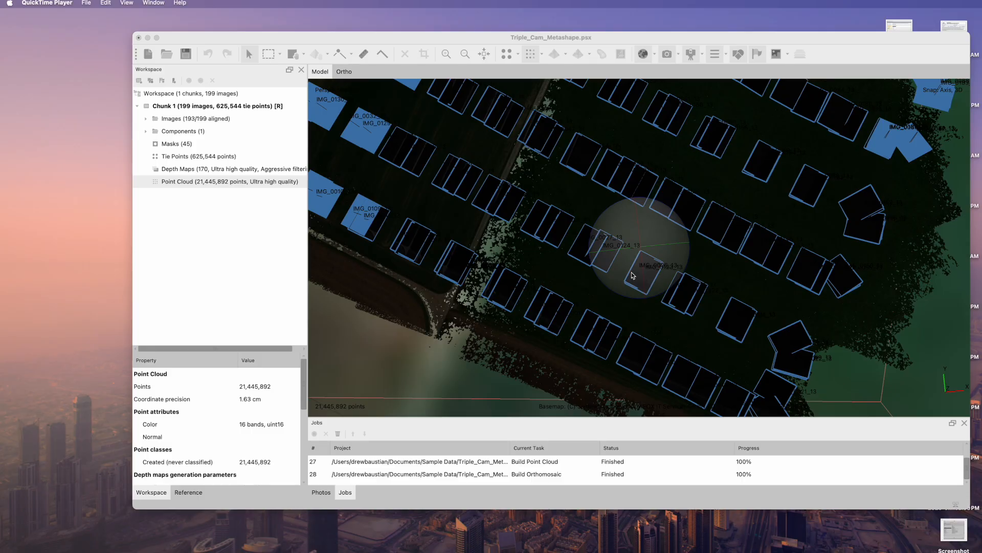
Examine the dense point cloud from above and from oblique angles, especially along the road between the fields.
{"action": "scroll", "coordinate": [632, 276], "scroll_direction": "up", "scroll_amount": 4}
{"action": "scroll", "coordinate": [583, 265], "scroll_direction": "down", "scroll_amount": 5}
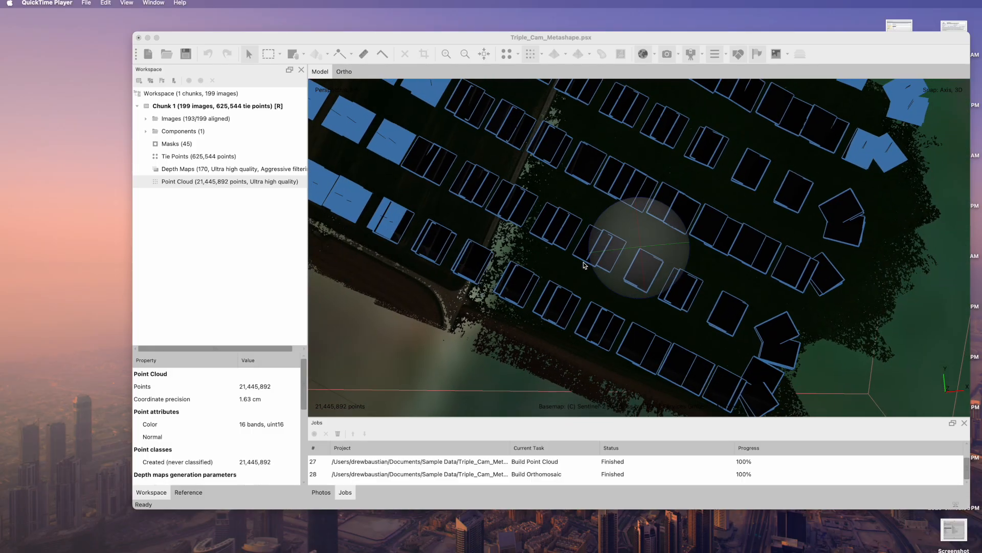
{"action": "left_click_drag", "start_coordinate": [558, 225], "coordinate": [582, 239]}
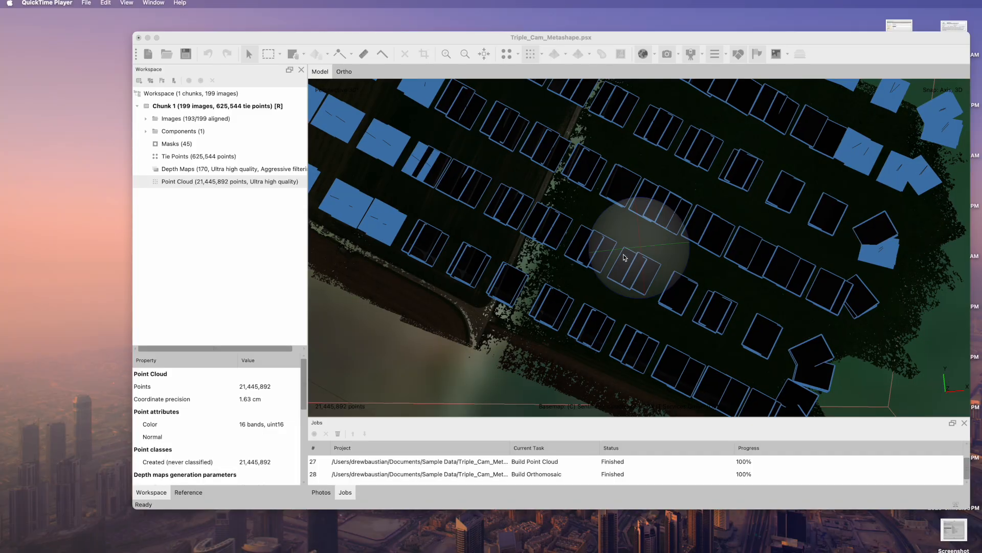
{"action": "scroll", "coordinate": [598, 224], "scroll_direction": "up", "scroll_amount": 5}
{"action": "scroll", "coordinate": [597, 222], "scroll_direction": "up", "scroll_amount": 4}
{"action": "scroll", "coordinate": [597, 222], "scroll_direction": "down", "scroll_amount": 7}
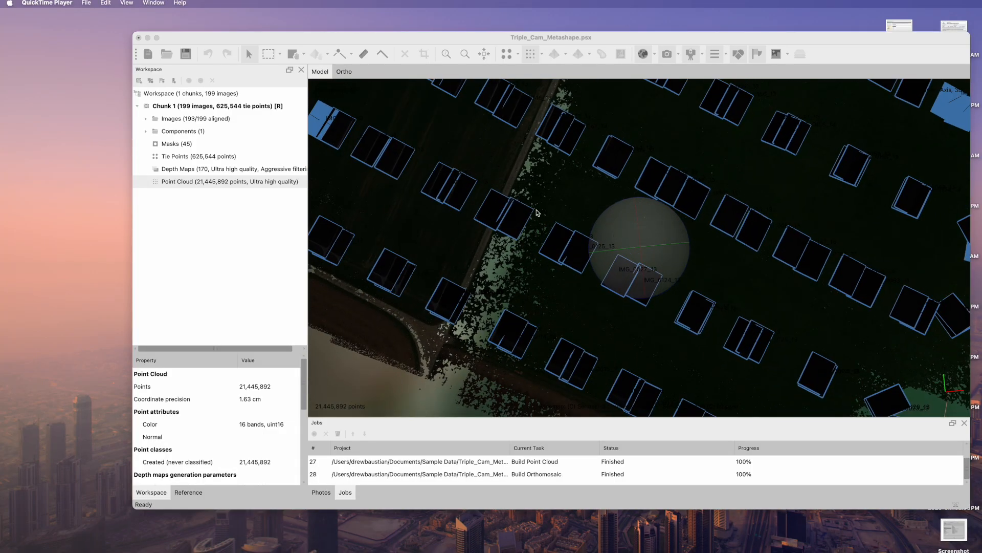
{"action": "left_click_drag", "start_coordinate": [537, 212], "coordinate": [555, 214]}
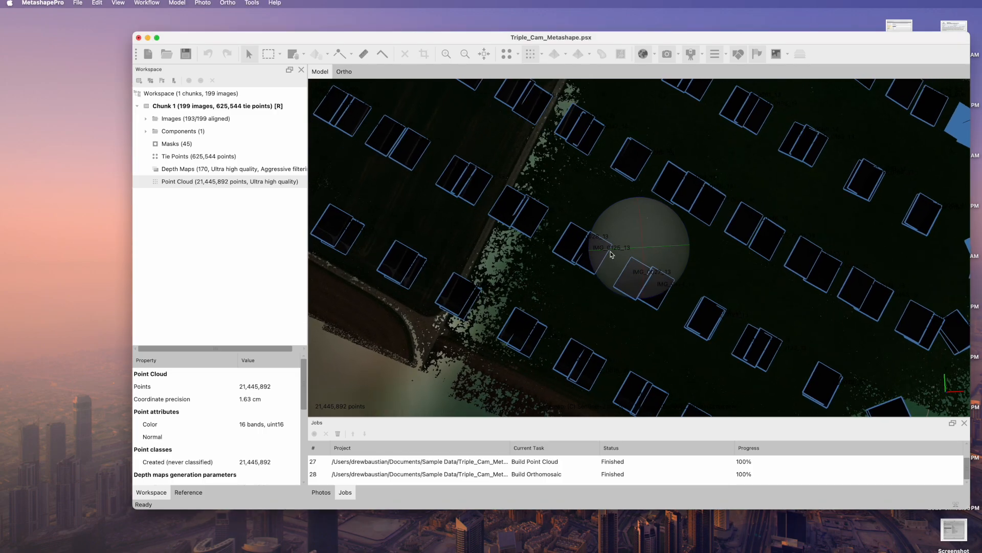
{"action": "left_click_drag", "start_coordinate": [644, 264], "coordinate": [645, 224]}
{"action": "left_click_drag", "start_coordinate": [565, 214], "coordinate": [693, 263]}
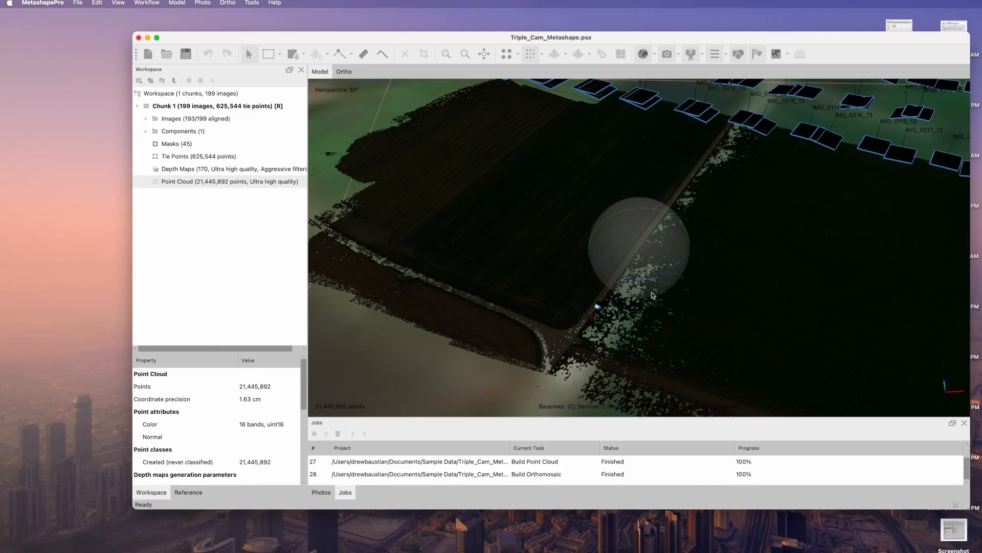
{"action": "left_click_drag", "start_coordinate": [750, 274], "coordinate": [737, 226]}
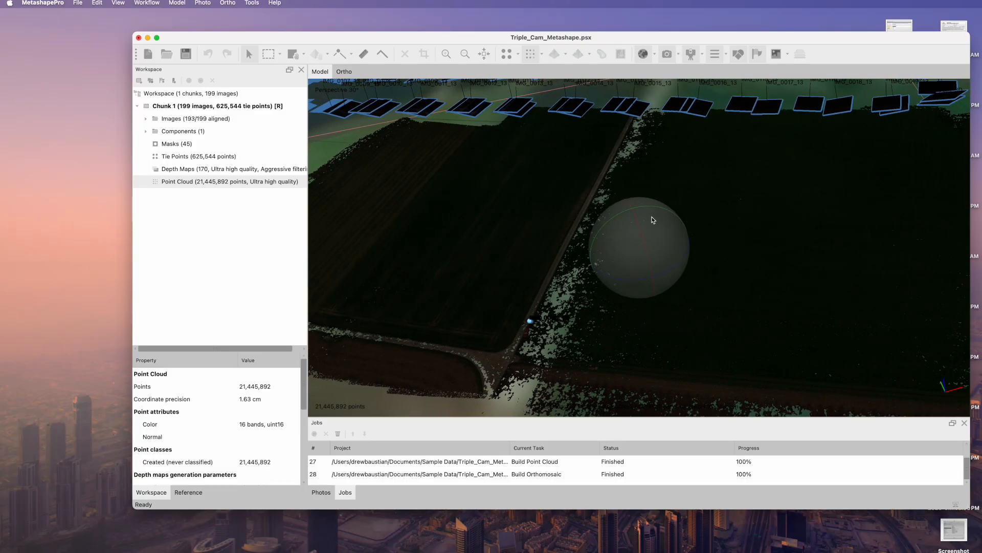
{"action": "left_click_drag", "start_coordinate": [639, 223], "coordinate": [641, 260]}
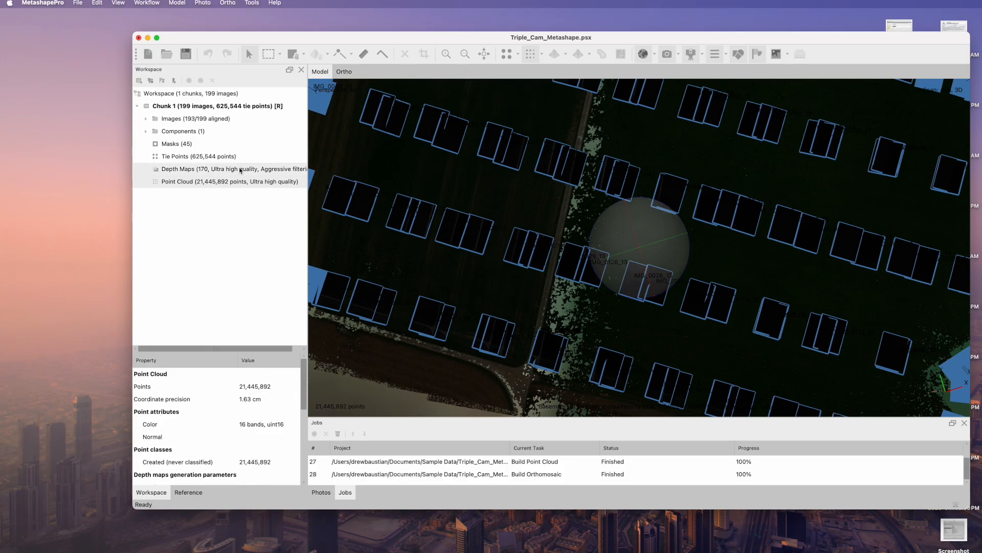
Build a DEM in geographic WGS 84 (EPSG::4326) from the point cloud with Extrapolated interpolation, saving the project after each step.
{"action": "left_click", "coordinate": [146, 3]}
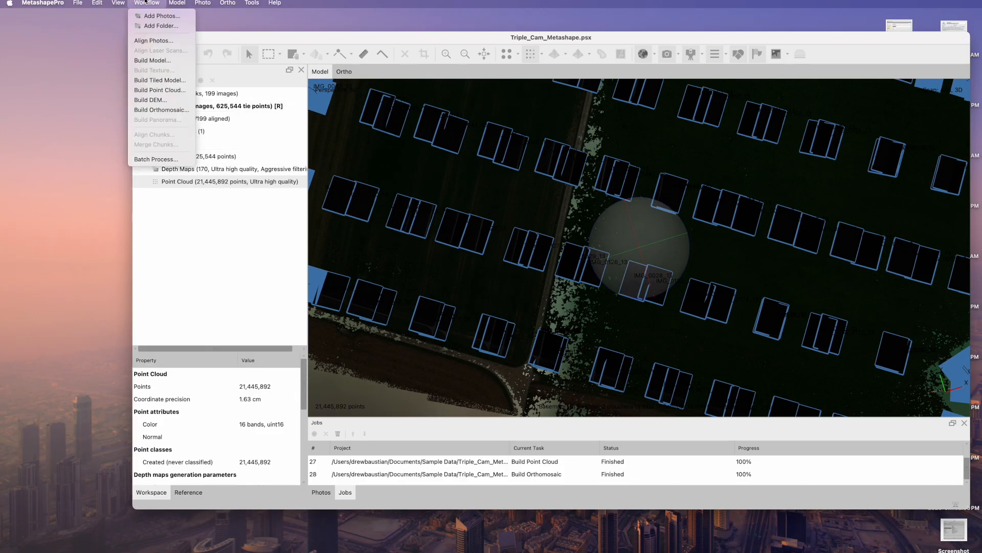
{"action": "left_click", "coordinate": [163, 99]}
{"action": "left_click", "coordinate": [626, 276]}
{"action": "left_click", "coordinate": [601, 306]}
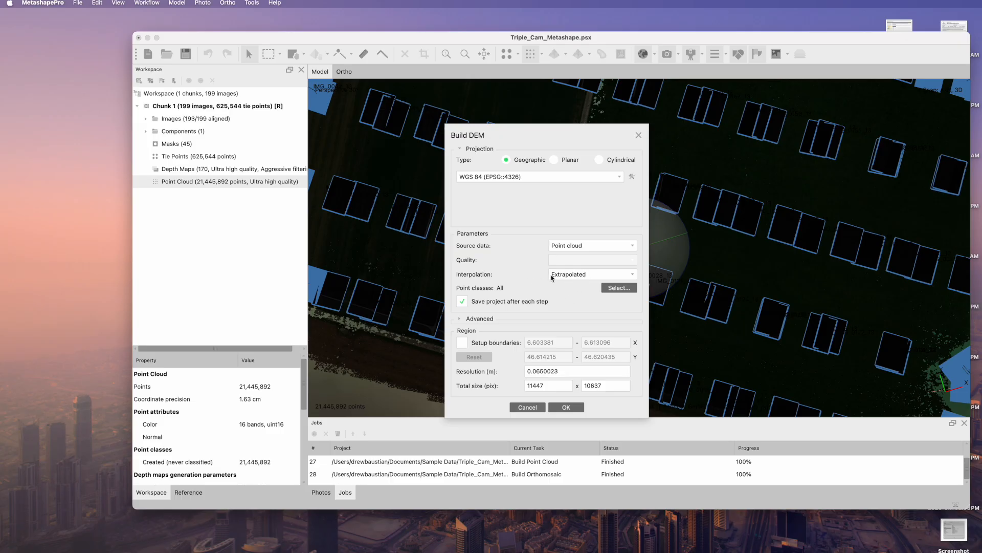
{"action": "left_click", "coordinate": [573, 406]}
{"action": "left_click", "coordinate": [571, 409]}
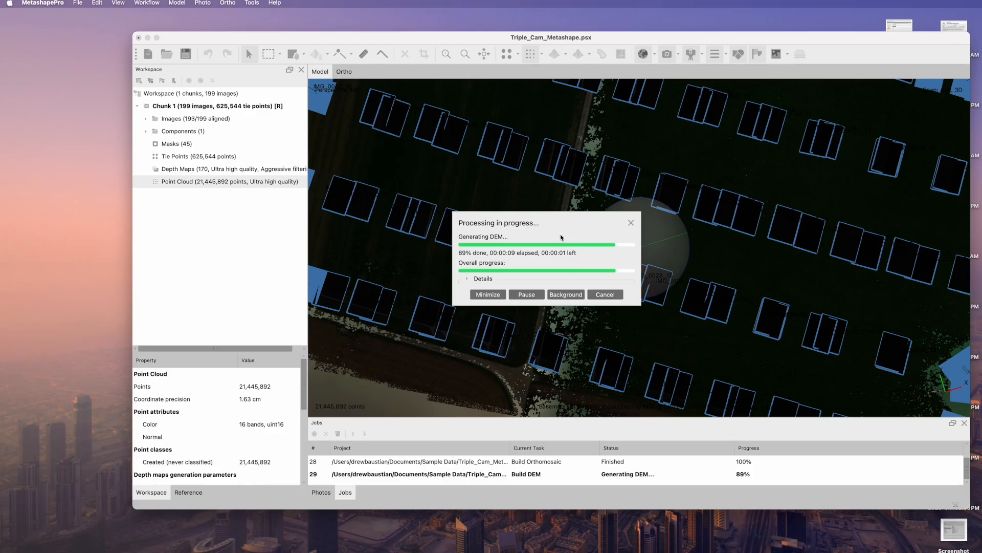
Open the DEM and examine its overall relief, the detail around the road junction and the smooth patches near the field edge.
{"action": "double_click", "coordinate": [220, 195]}
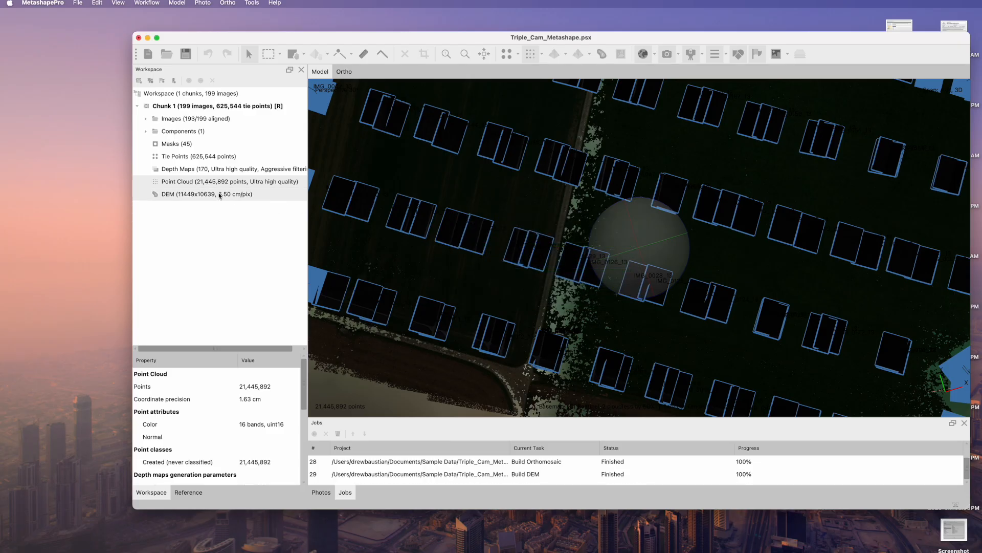
{"action": "scroll", "coordinate": [649, 266], "scroll_direction": "up", "scroll_amount": 6}
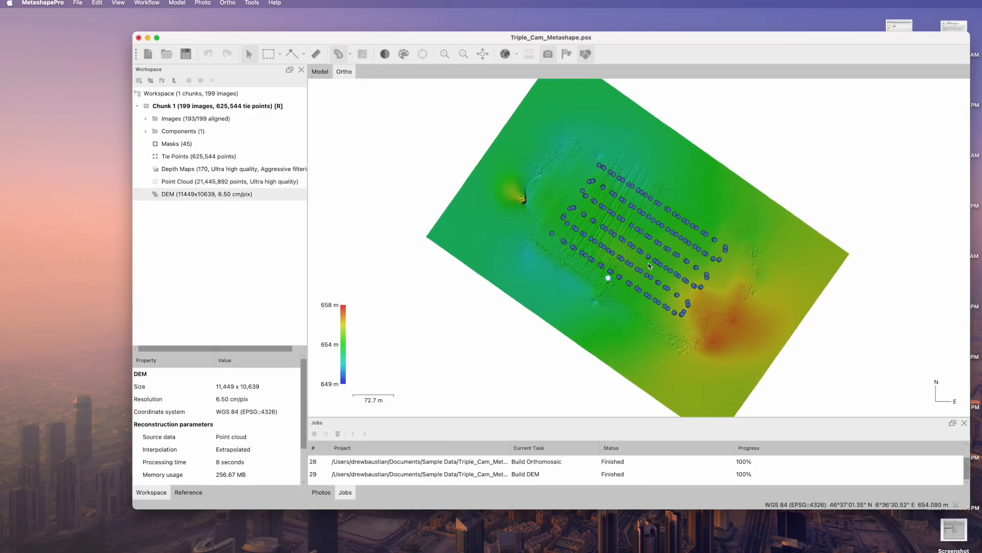
{"action": "scroll", "coordinate": [648, 266], "scroll_direction": "up", "scroll_amount": 3}
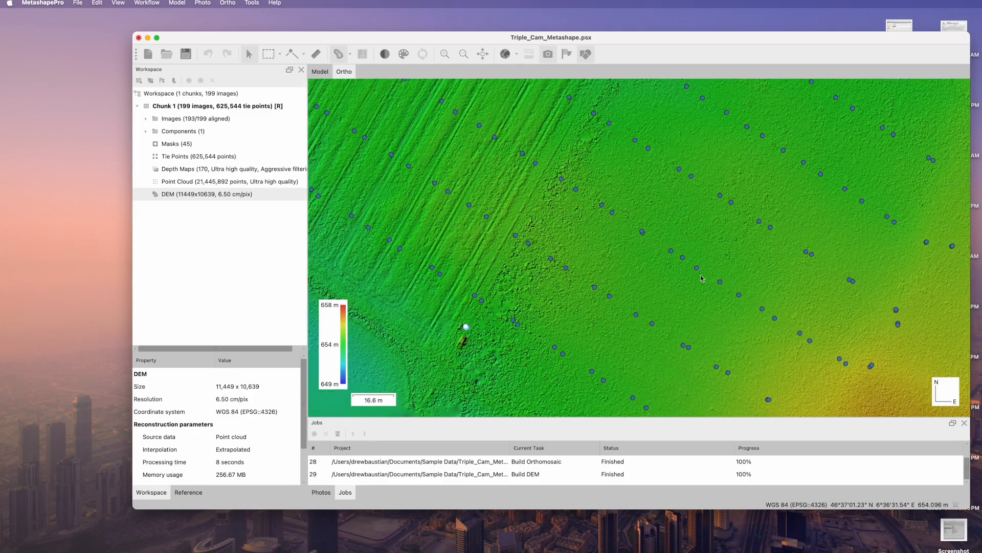
{"action": "left_click_drag", "start_coordinate": [712, 290], "coordinate": [813, 238]}
{"action": "scroll", "coordinate": [613, 304], "scroll_direction": "up", "scroll_amount": 6}
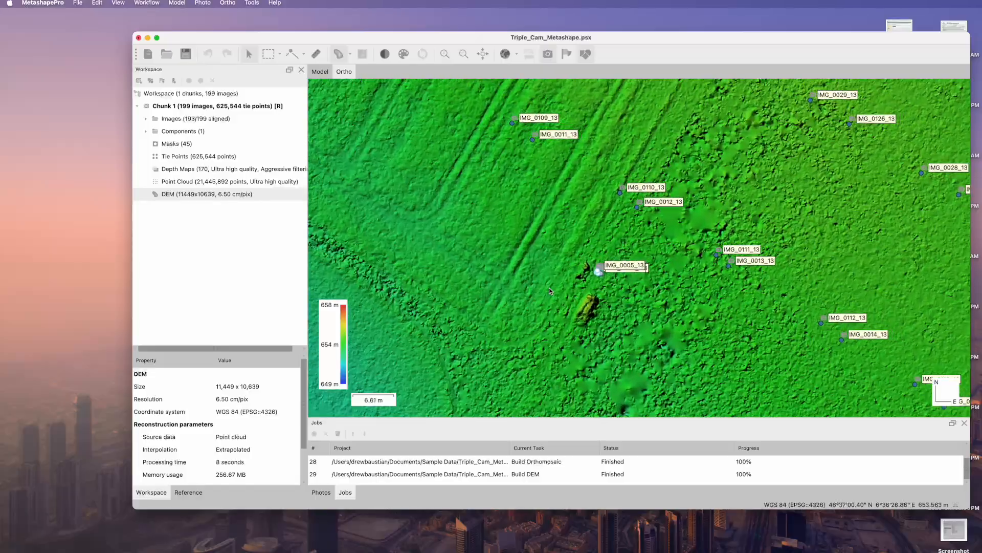
{"action": "scroll", "coordinate": [612, 301], "scroll_direction": "down", "scroll_amount": 5}
{"action": "scroll", "coordinate": [676, 257], "scroll_direction": "up", "scroll_amount": 5}
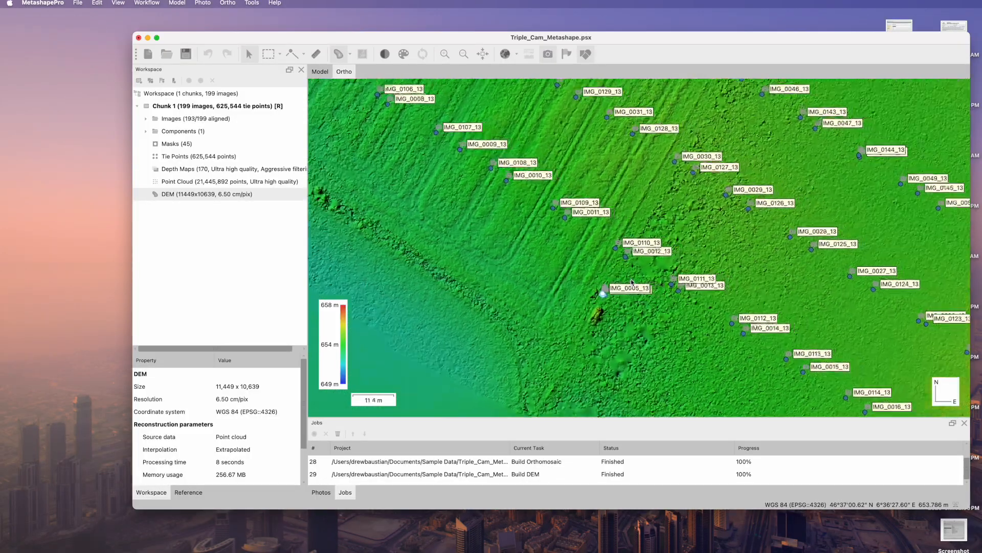
{"action": "scroll", "coordinate": [676, 257], "scroll_direction": "up", "scroll_amount": 4}
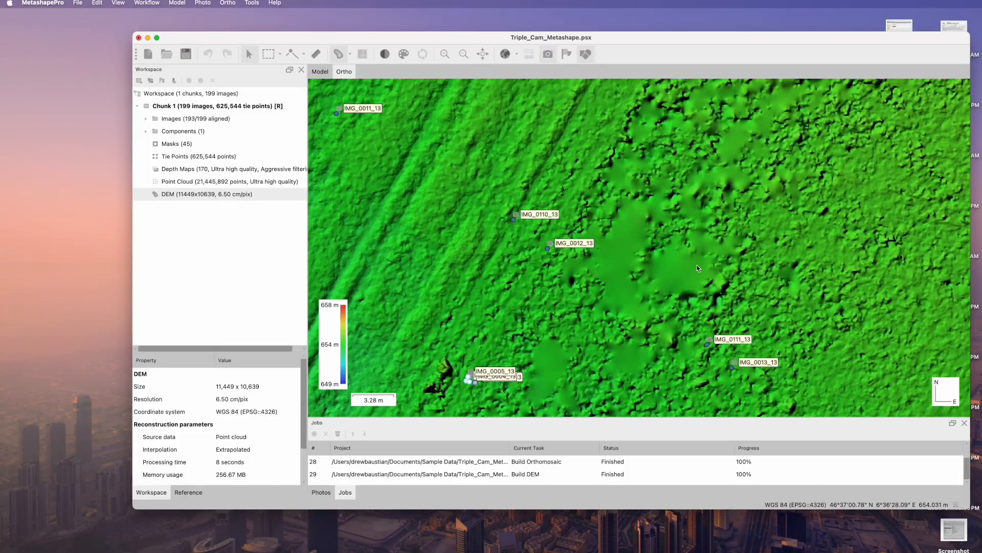
{"action": "left_click_drag", "start_coordinate": [697, 265], "coordinate": [669, 290]}
{"action": "scroll", "coordinate": [659, 284], "scroll_direction": "up", "scroll_amount": 3}
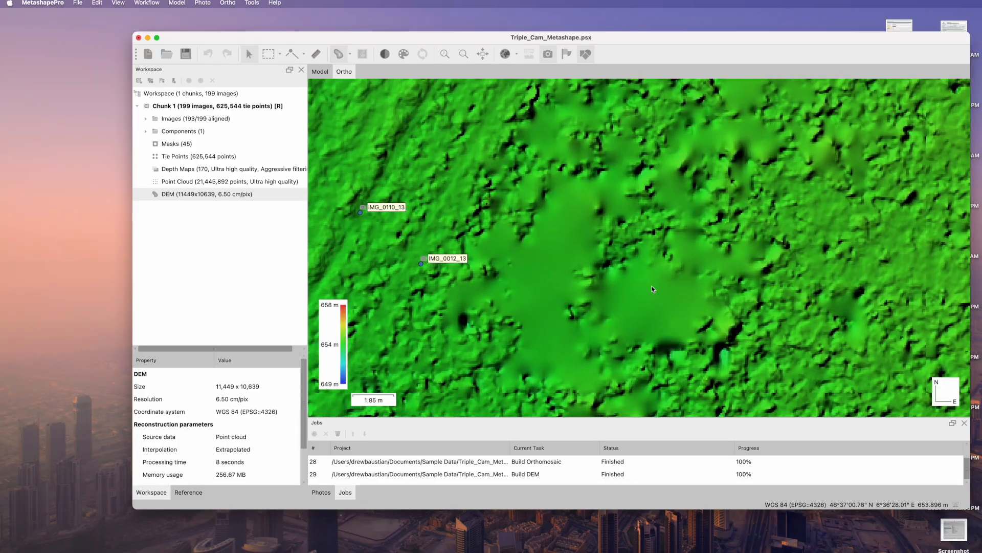
{"action": "scroll", "coordinate": [652, 289], "scroll_direction": "down", "scroll_amount": 4}
{"action": "scroll", "coordinate": [665, 290], "scroll_direction": "down", "scroll_amount": 6}
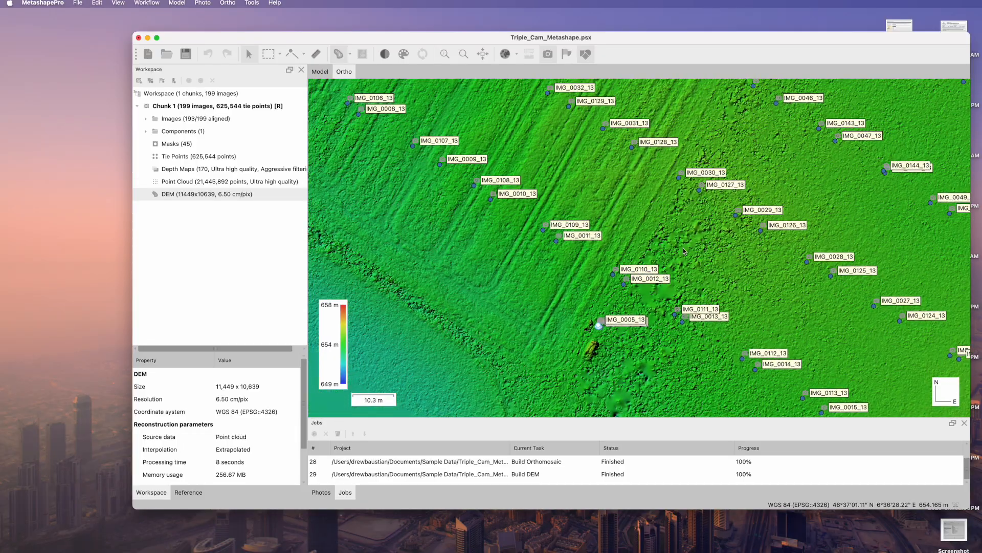
{"action": "left_click_drag", "start_coordinate": [818, 279], "coordinate": [708, 308]}
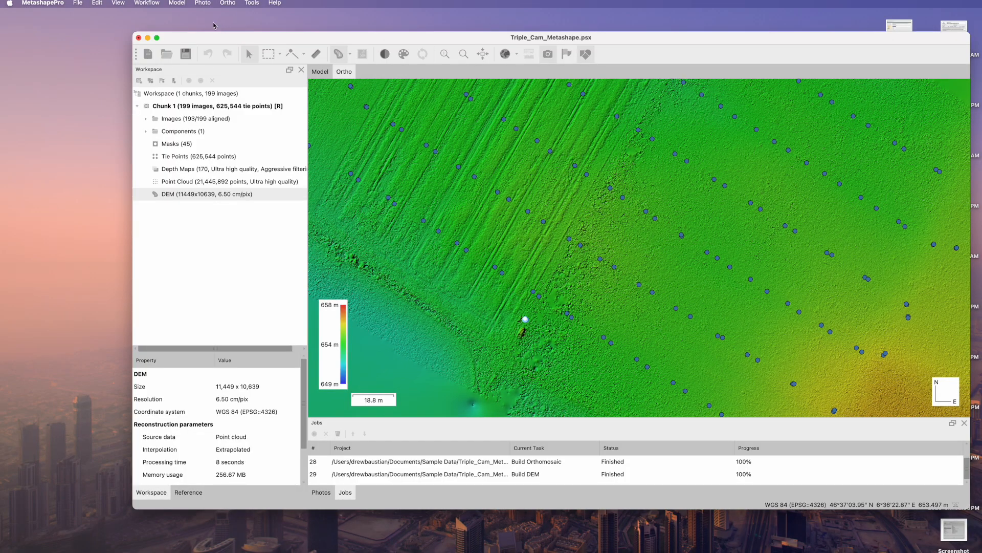
Build an orthomosaic on the DEM surface with Mosaic blending and hole filling, saving the project after each step, and open it.
{"action": "left_click", "coordinate": [148, 3]}
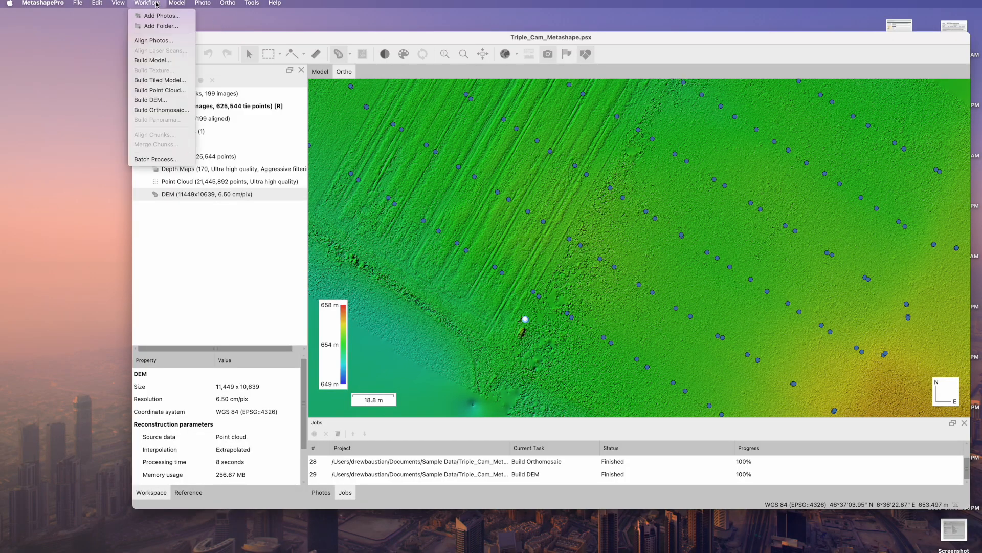
{"action": "left_click", "coordinate": [163, 110]}
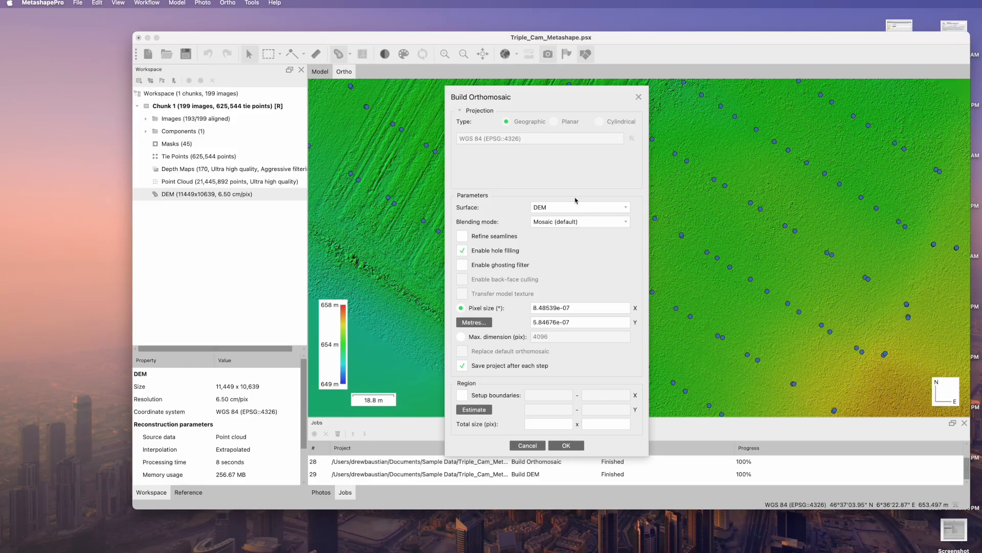
{"action": "left_click", "coordinate": [571, 447]}
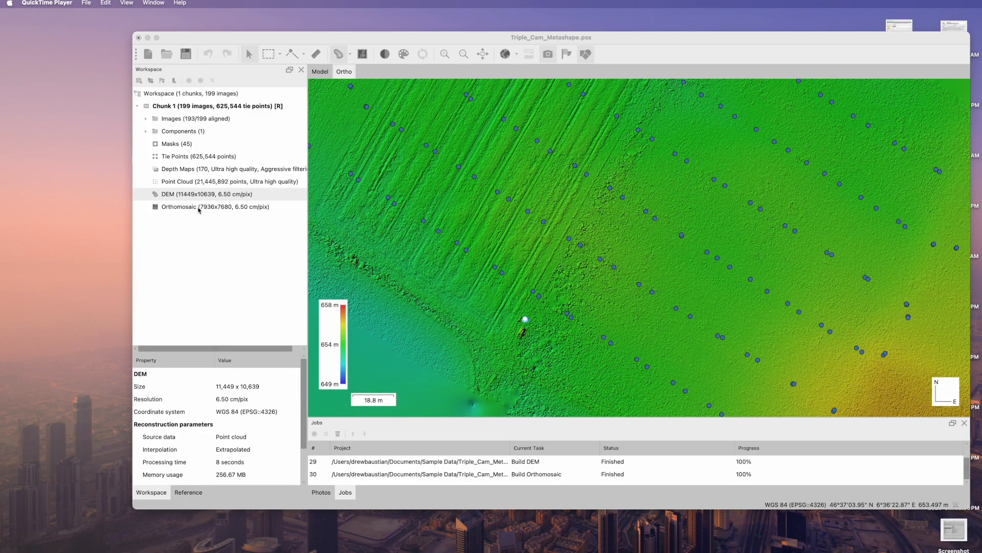
{"action": "double_click", "coordinate": [199, 207]}
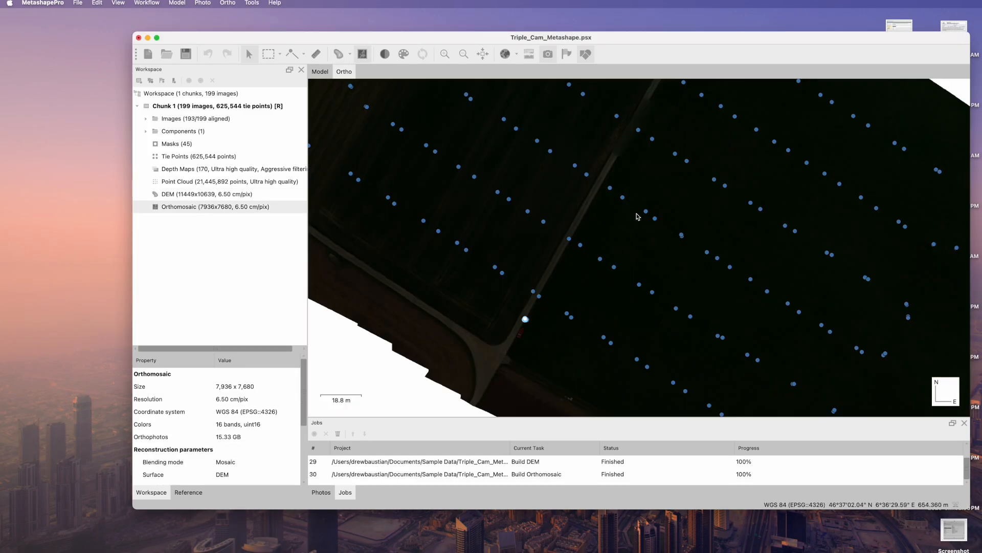
{"action": "left_click_drag", "start_coordinate": [718, 241], "coordinate": [630, 210]}
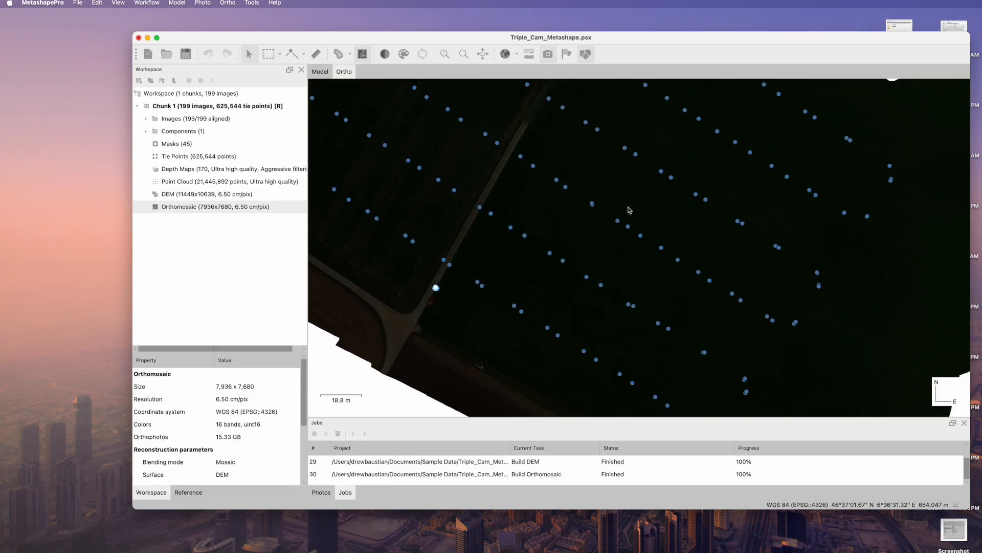
Apply the estimated image brightness of 2400% and contrast of 160%, and check the orthomosaic's appearance.
{"action": "left_click", "coordinate": [384, 54]}
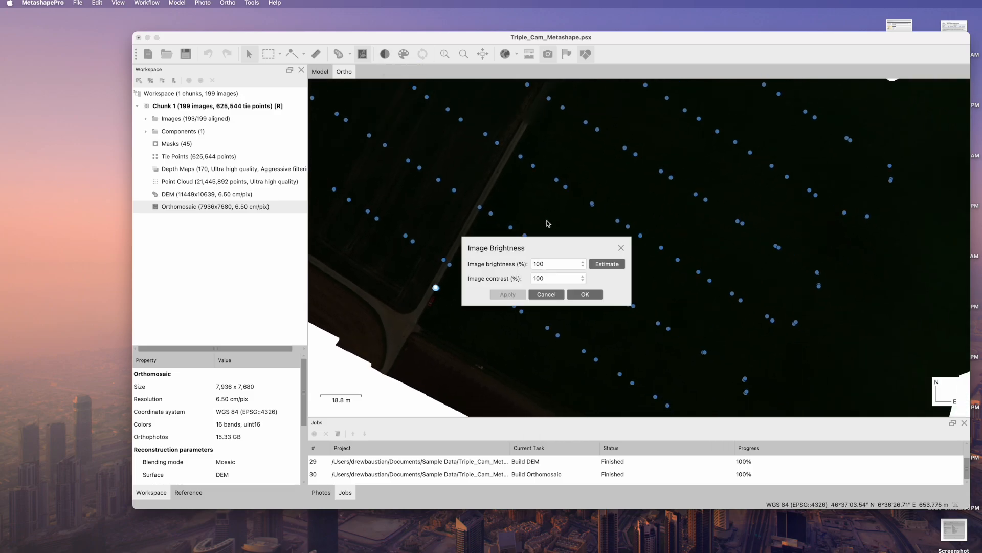
{"action": "left_click", "coordinate": [608, 265]}
{"action": "left_click", "coordinate": [508, 295]}
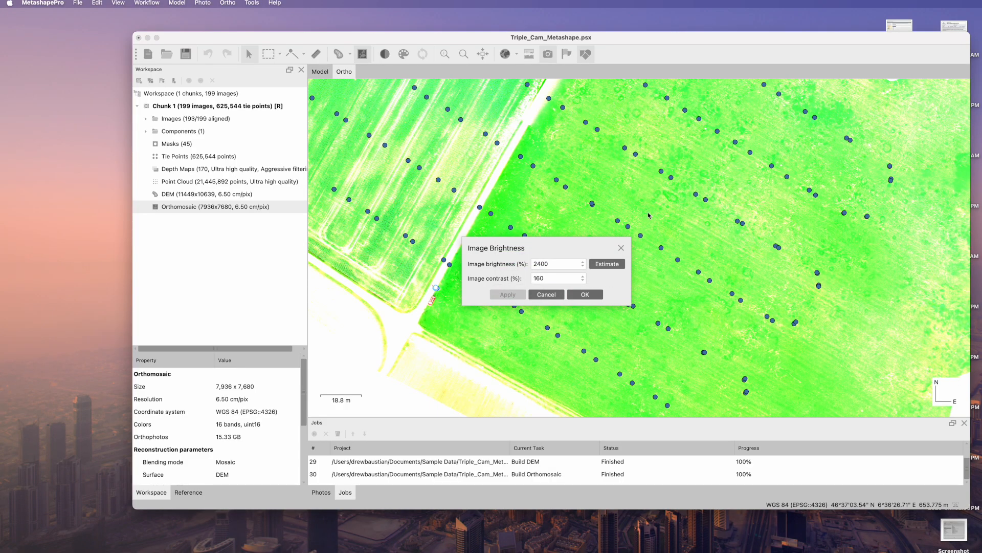
{"action": "left_click", "coordinate": [591, 294]}
{"action": "left_click_drag", "start_coordinate": [705, 216], "coordinate": [637, 132]}
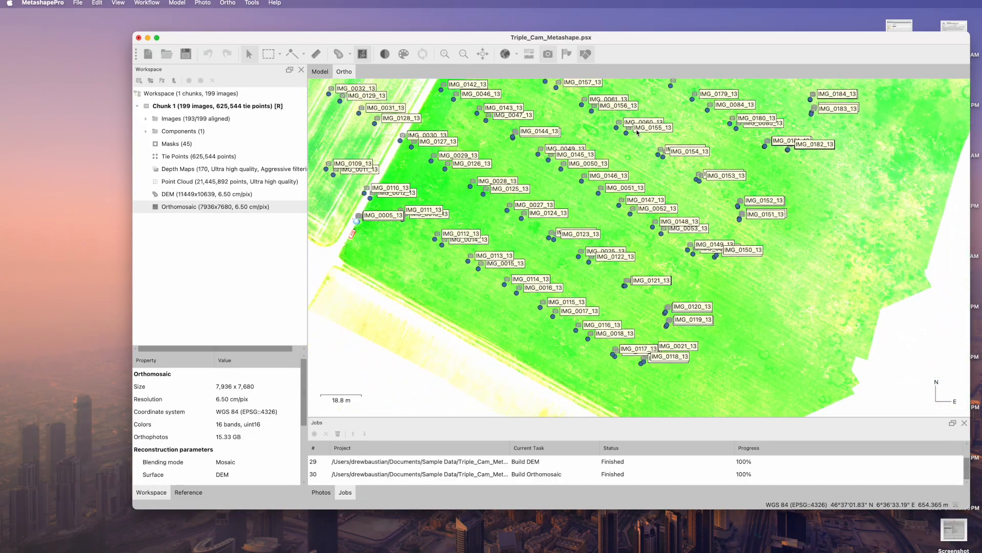
{"action": "left_click_drag", "start_coordinate": [598, 200], "coordinate": [742, 289]}
{"action": "scroll", "coordinate": [660, 224], "scroll_direction": "down", "scroll_amount": 5}
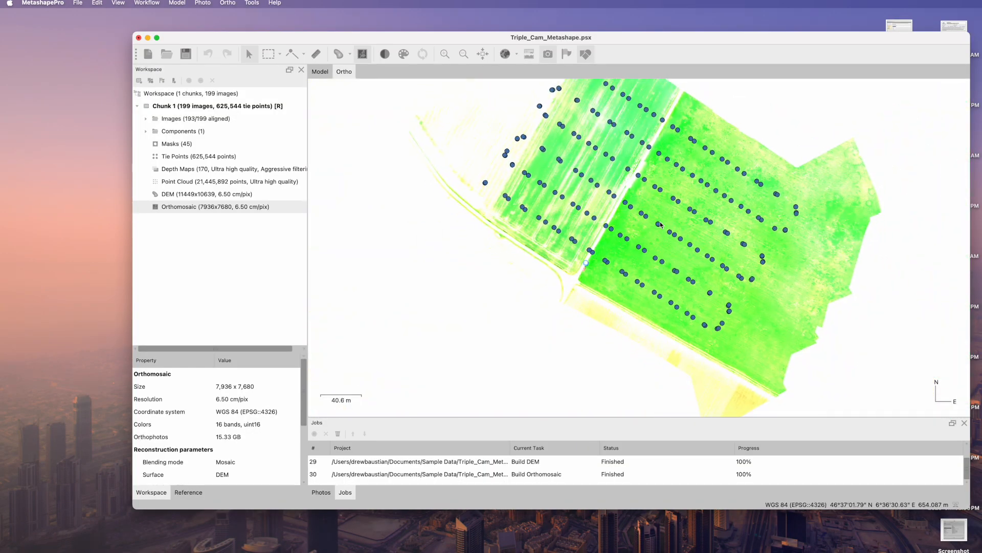
{"action": "scroll", "coordinate": [660, 225], "scroll_direction": "up", "scroll_amount": 3}
Set the orthomosaic's image brightness to 1200% and its image contrast to 110%.
{"action": "left_click", "coordinate": [385, 55]}
{"action": "scroll", "coordinate": [583, 267], "scroll_direction": "down", "scroll_amount": 3}
{"action": "left_click", "coordinate": [508, 294]}
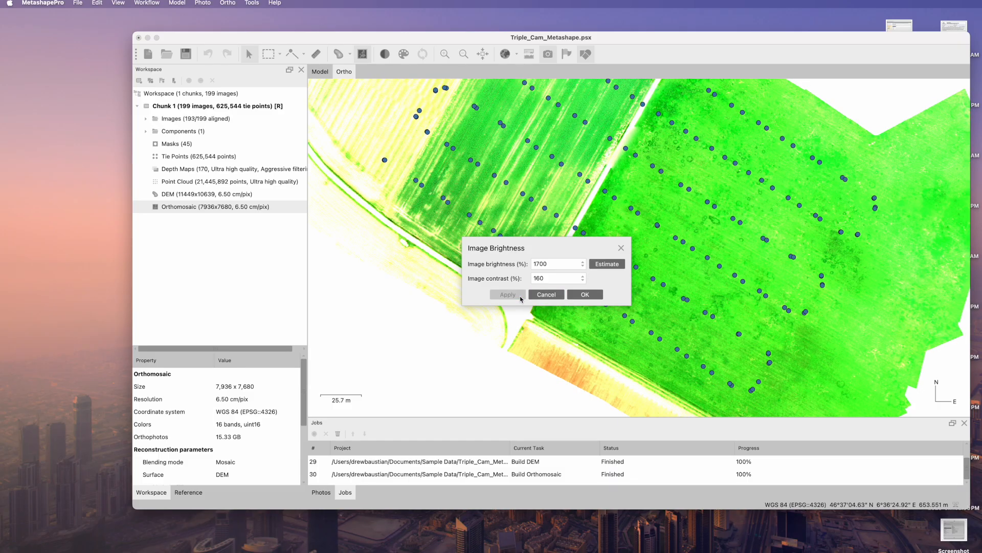
{"action": "scroll", "coordinate": [583, 266], "scroll_direction": "down", "scroll_amount": 5}
{"action": "left_click", "coordinate": [508, 295]}
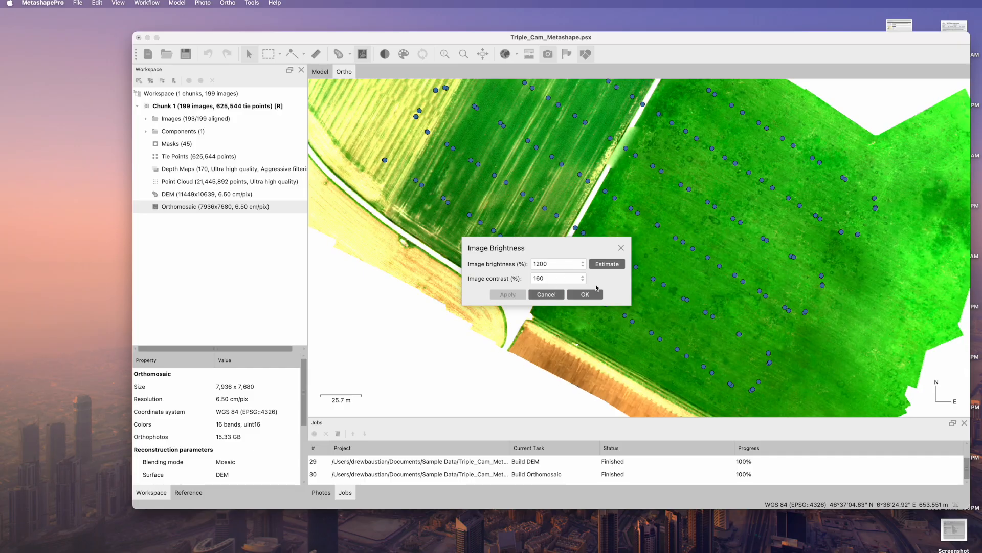
{"action": "scroll", "coordinate": [583, 280], "scroll_direction": "down", "scroll_amount": 3}
{"action": "left_click", "coordinate": [507, 295]}
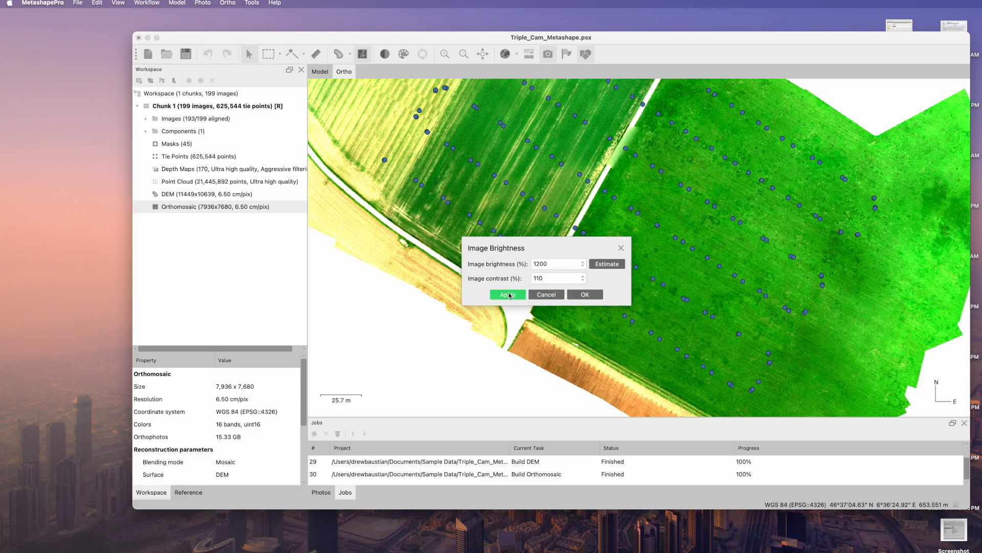
{"action": "left_click", "coordinate": [585, 295]}
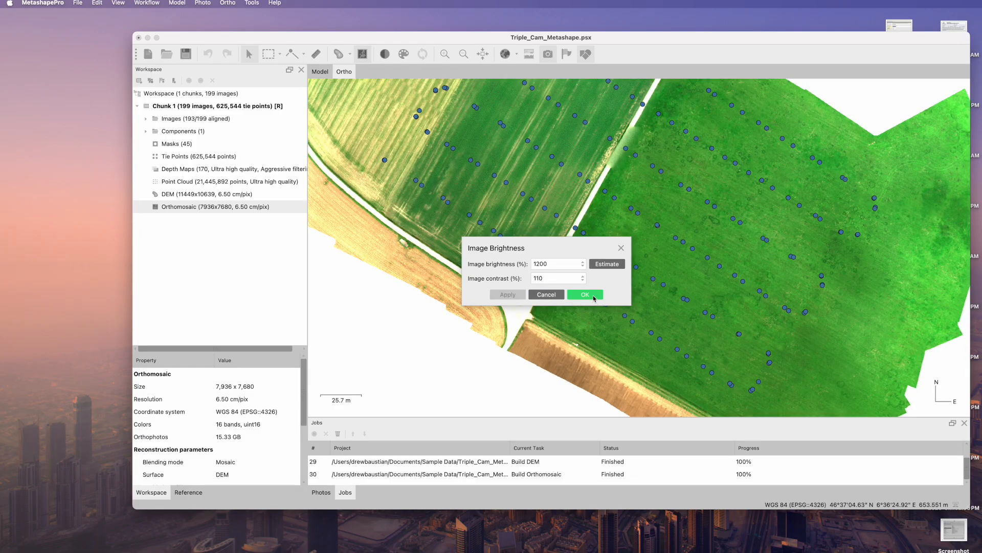
Examine the orthomosaic's overall coverage, including the fields, the road junction and the outer edges.
{"action": "left_click_drag", "start_coordinate": [777, 240], "coordinate": [703, 220]}
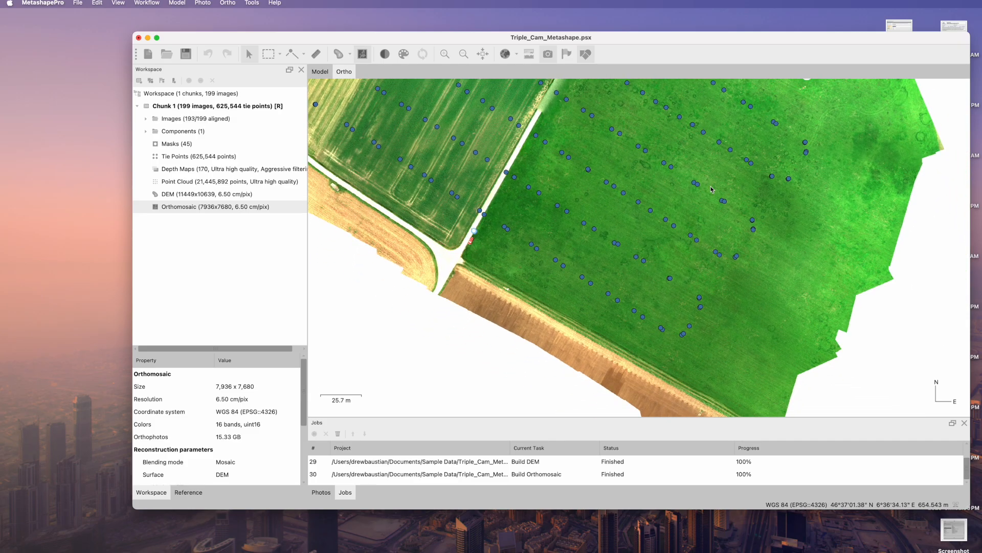
{"action": "scroll", "coordinate": [608, 248], "scroll_direction": "up", "scroll_amount": 5}
{"action": "left_click_drag", "start_coordinate": [609, 248], "coordinate": [708, 280]}
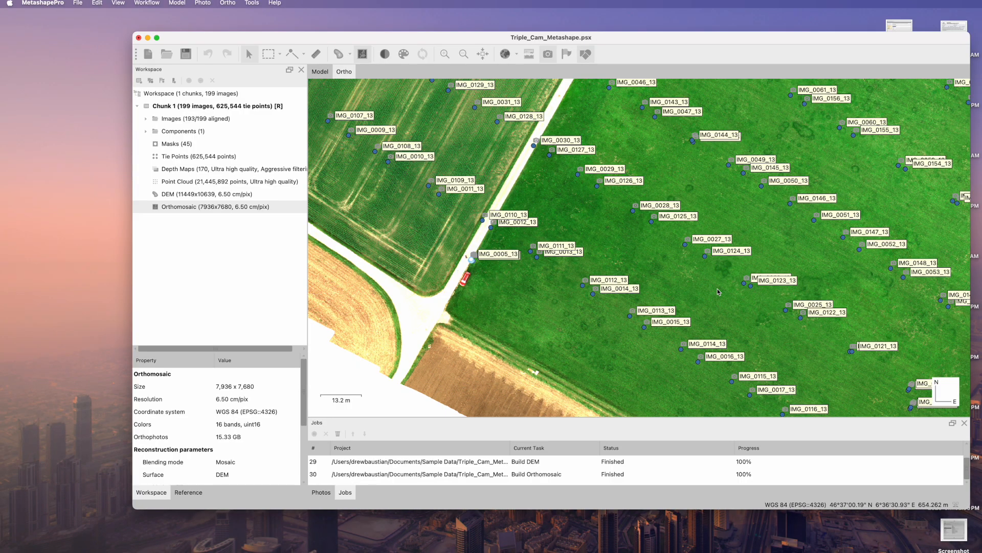
{"action": "scroll", "coordinate": [711, 287], "scroll_direction": "down", "scroll_amount": 5}
{"action": "left_click_drag", "start_coordinate": [838, 311], "coordinate": [844, 368]}
{"action": "left_click_drag", "start_coordinate": [727, 248], "coordinate": [671, 268]}
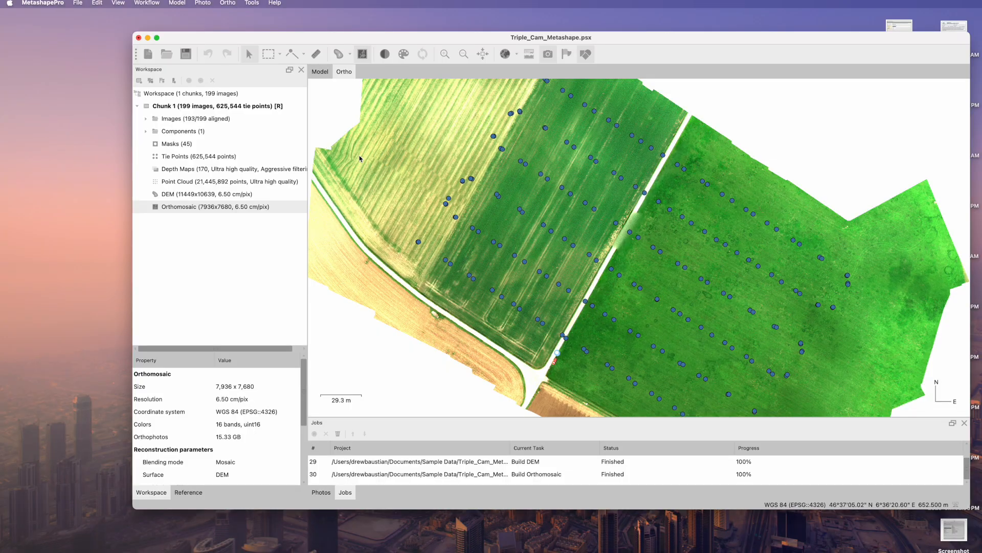
Examine the section of road between the fields near IMG_0065_13 where vegetation texture covers the road surface.
{"action": "scroll", "coordinate": [629, 233], "scroll_direction": "up", "scroll_amount": 5}
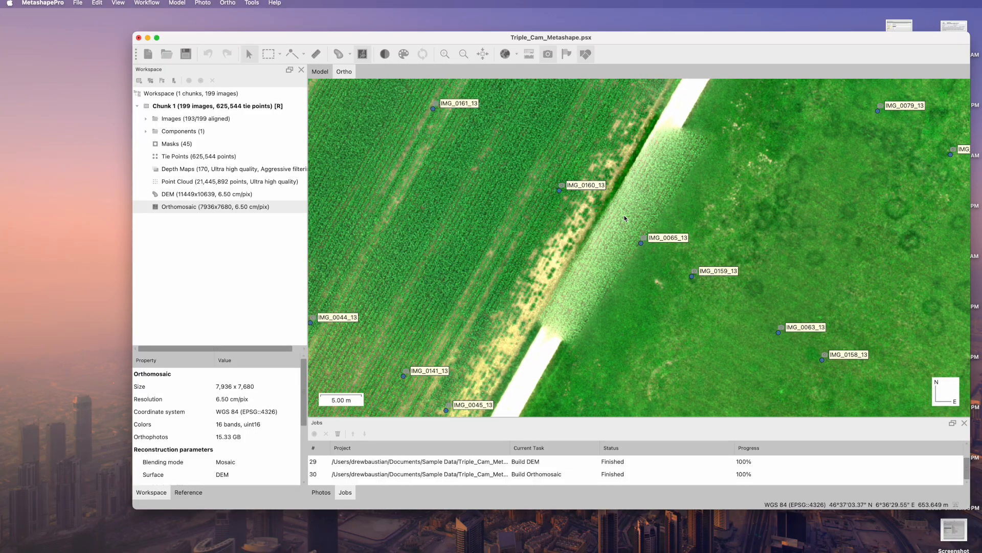
{"action": "scroll", "coordinate": [627, 225], "scroll_direction": "up", "scroll_amount": 2}
{"action": "scroll", "coordinate": [624, 217], "scroll_direction": "down", "scroll_amount": 2}
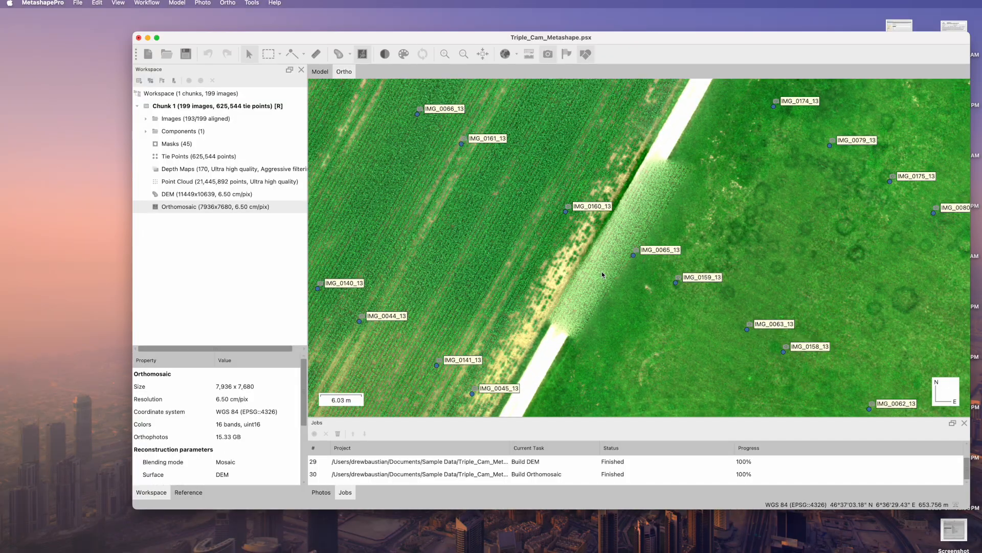
{"action": "left_click_drag", "start_coordinate": [618, 207], "coordinate": [632, 178]}
{"action": "left_click_drag", "start_coordinate": [590, 271], "coordinate": [689, 151]}
{"action": "left_click_drag", "start_coordinate": [668, 232], "coordinate": [601, 361]}
{"action": "left_click_drag", "start_coordinate": [673, 194], "coordinate": [619, 298]}
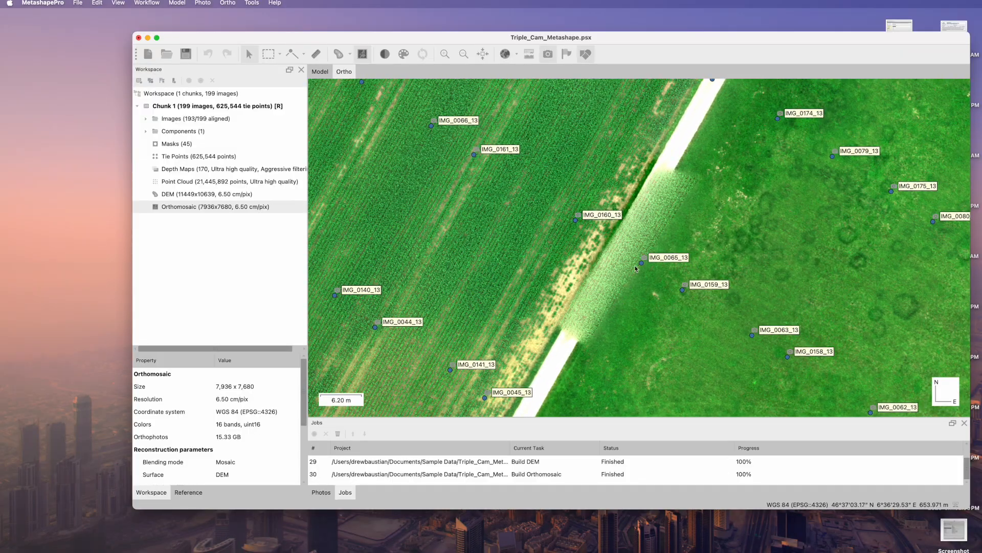
{"action": "scroll", "coordinate": [681, 205], "scroll_direction": "up", "scroll_amount": 5}
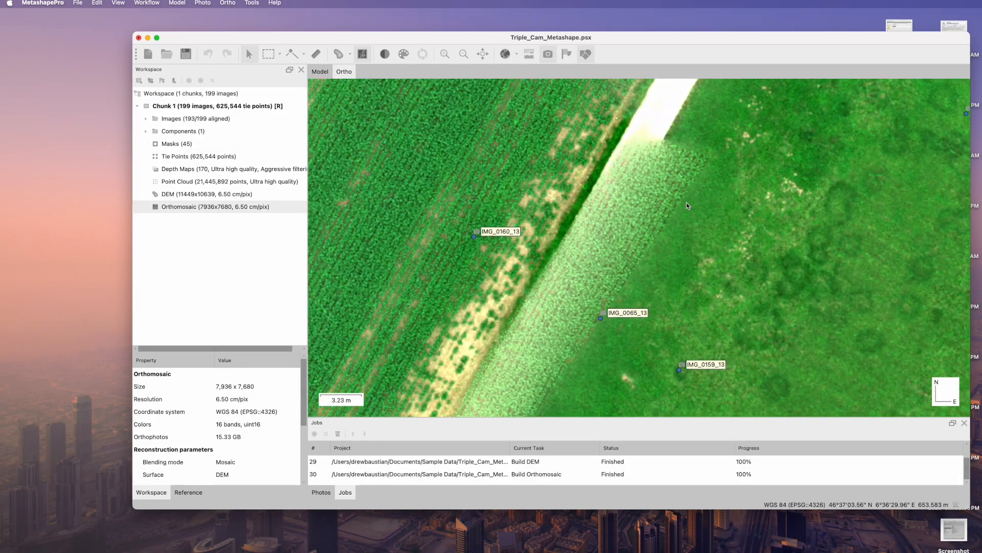
{"action": "scroll", "coordinate": [665, 228], "scroll_direction": "down", "scroll_amount": 5}
{"action": "left_click_drag", "start_coordinate": [698, 198], "coordinate": [623, 237]}
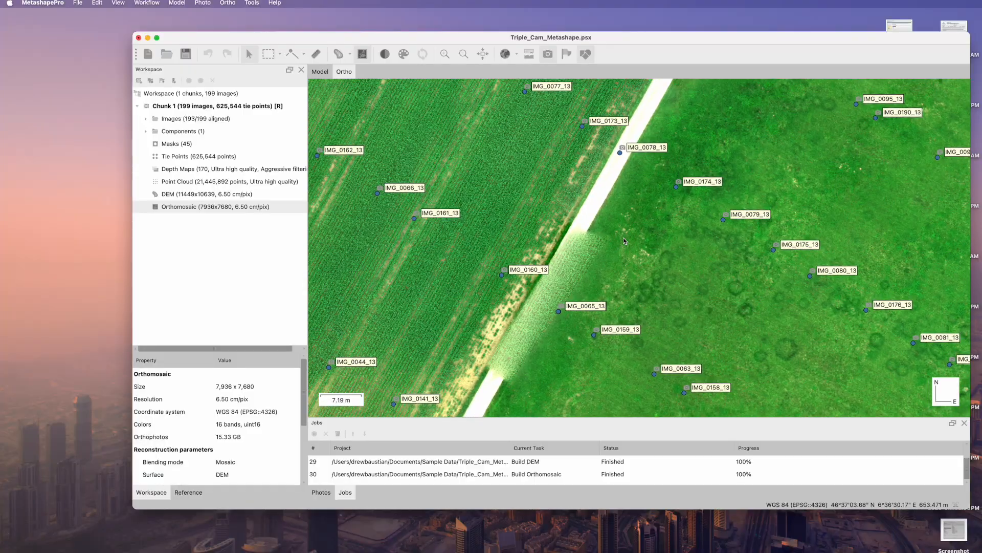
{"action": "left_click_drag", "start_coordinate": [633, 185], "coordinate": [637, 173]}
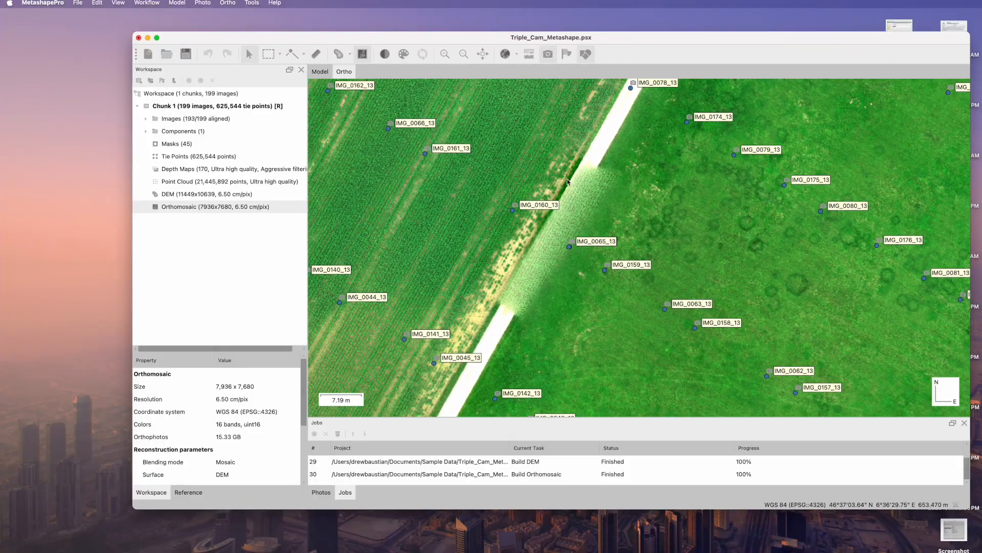
Minimize the Metashape project window, launch ENVI62 from the NV5 envi62 applications folder and close the folder window.
{"action": "left_click", "coordinate": [148, 38]}
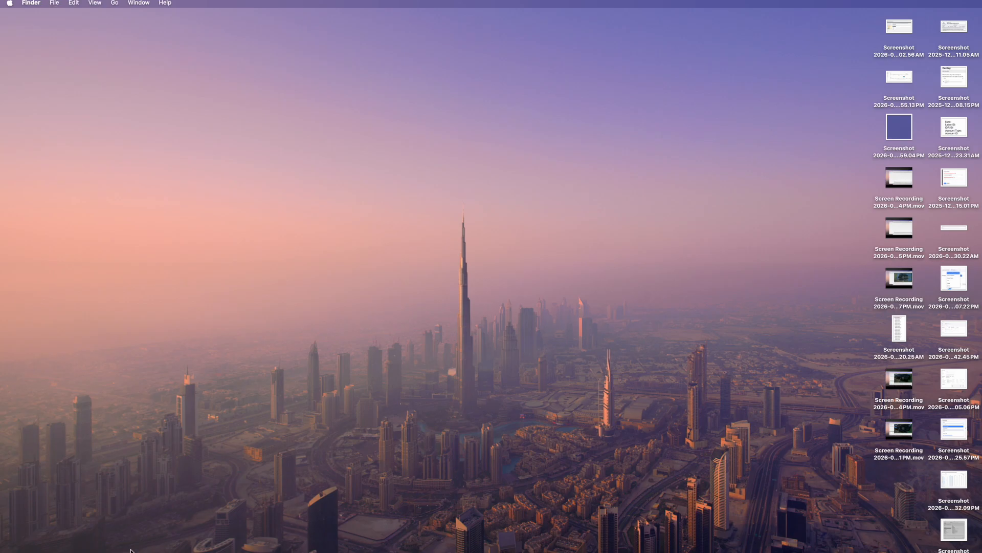
{"action": "left_click", "coordinate": [61, 216]}
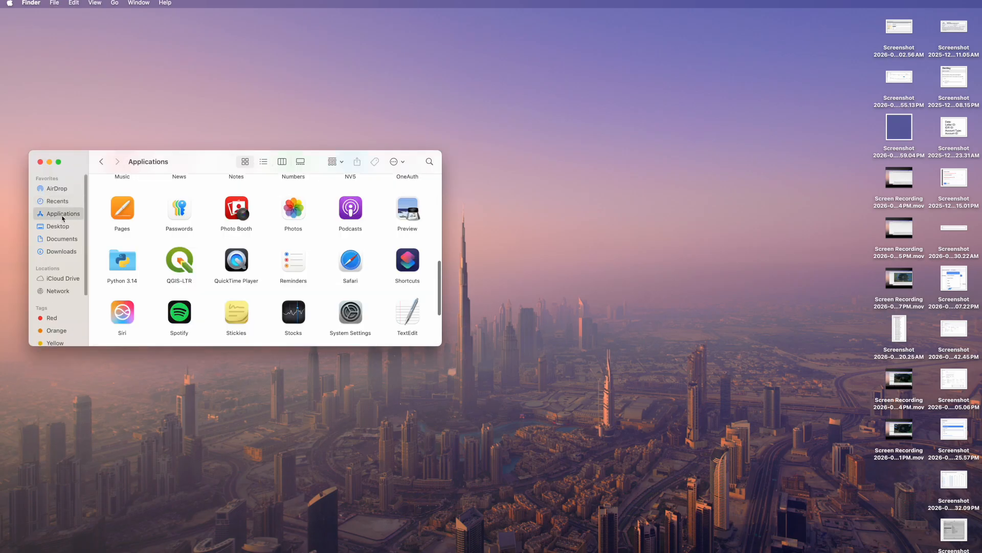
{"action": "scroll", "coordinate": [255, 259], "scroll_direction": "up", "scroll_amount": 5}
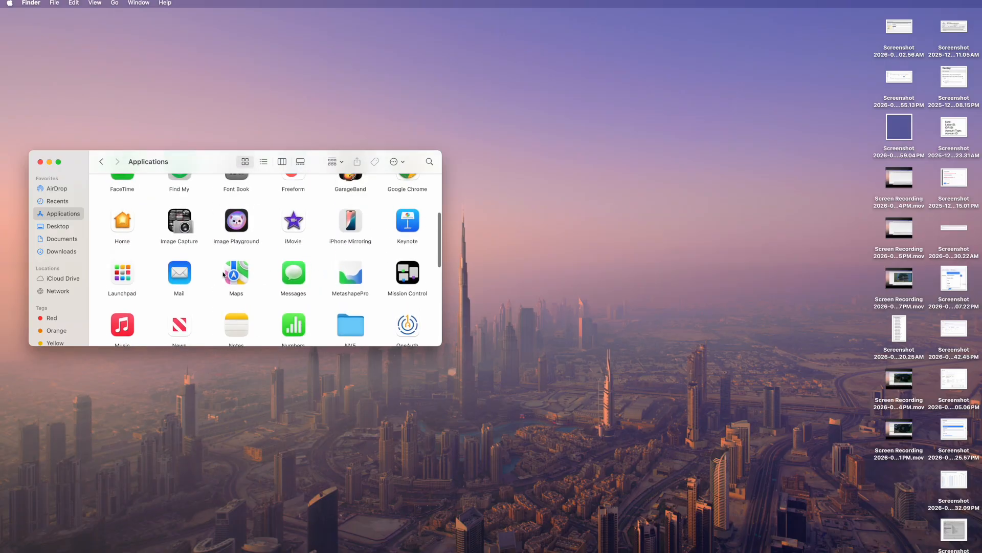
{"action": "scroll", "coordinate": [224, 275], "scroll_direction": "up", "scroll_amount": 5}
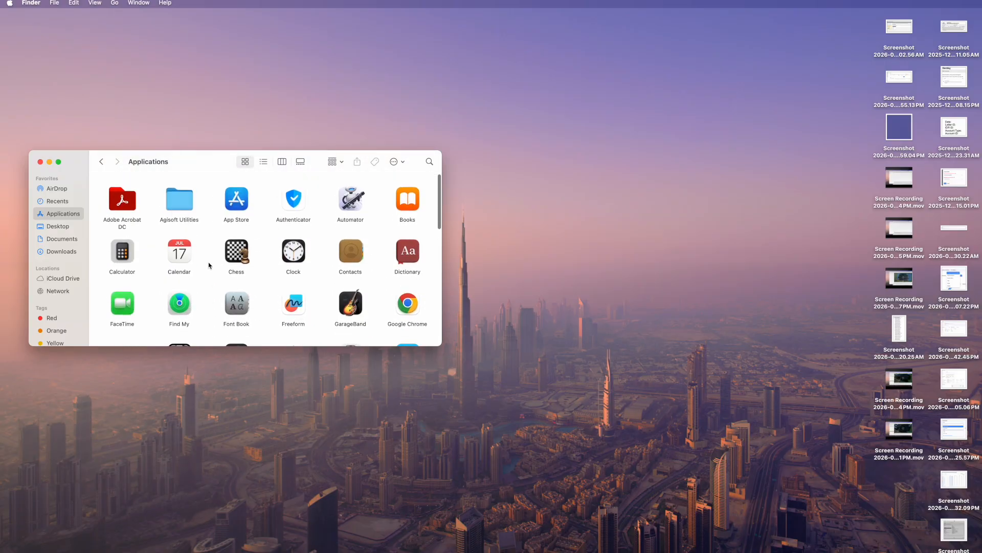
{"action": "scroll", "coordinate": [209, 265], "scroll_direction": "down", "scroll_amount": 5}
{"action": "double_click", "coordinate": [356, 274]}
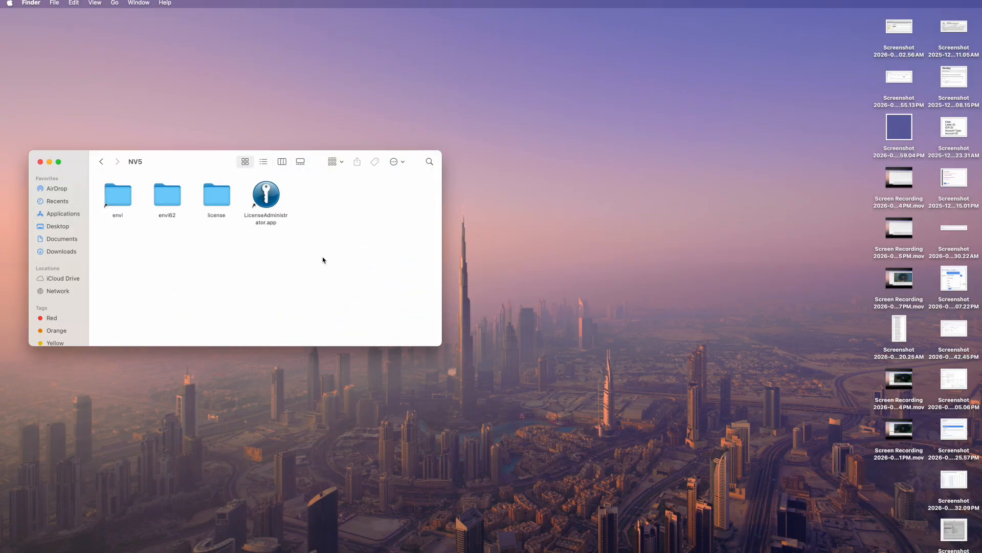
{"action": "double_click", "coordinate": [167, 201]}
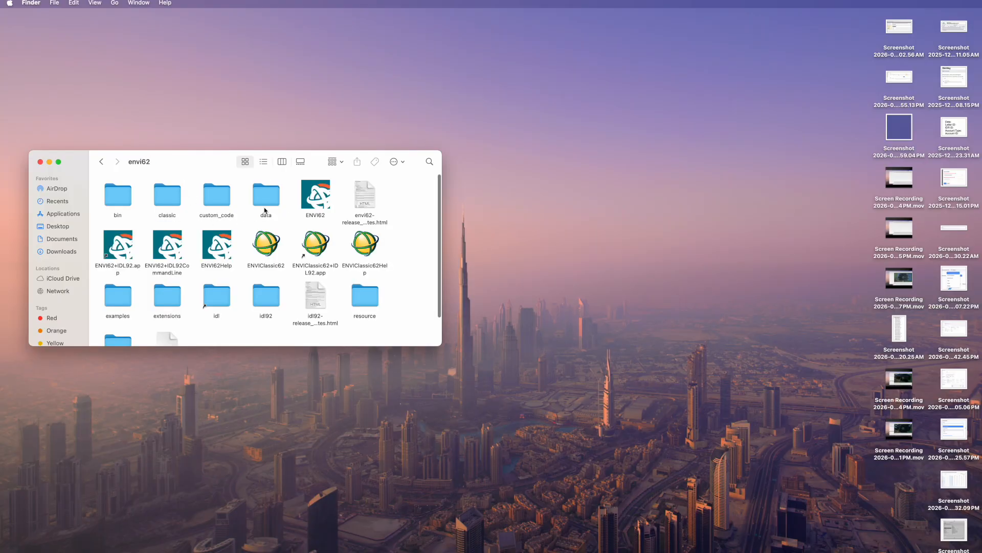
{"action": "double_click", "coordinate": [310, 200]}
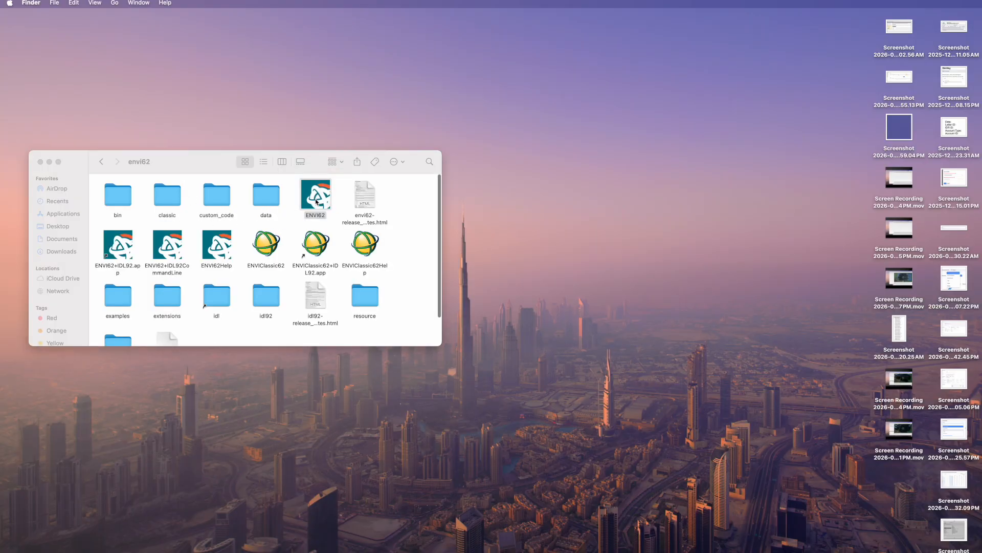
{"action": "left_click", "coordinate": [41, 163]}
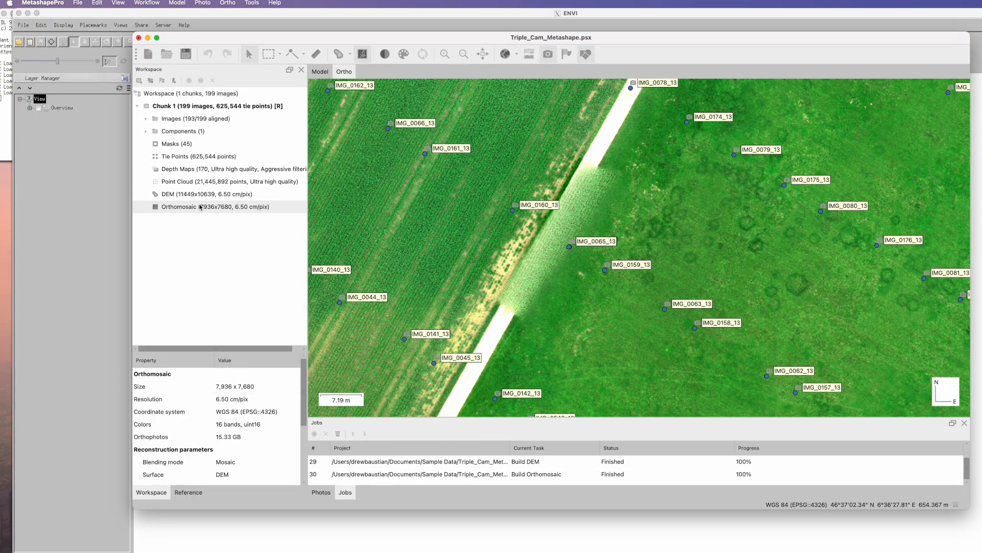
Export the orthomosaic from Metashape as the GeoTIFF Triple_ortho_wp in Sample Data, using WGS 84 (EPSG::4326), white background and LZW compression.
{"action": "right_click", "coordinate": [200, 207]}
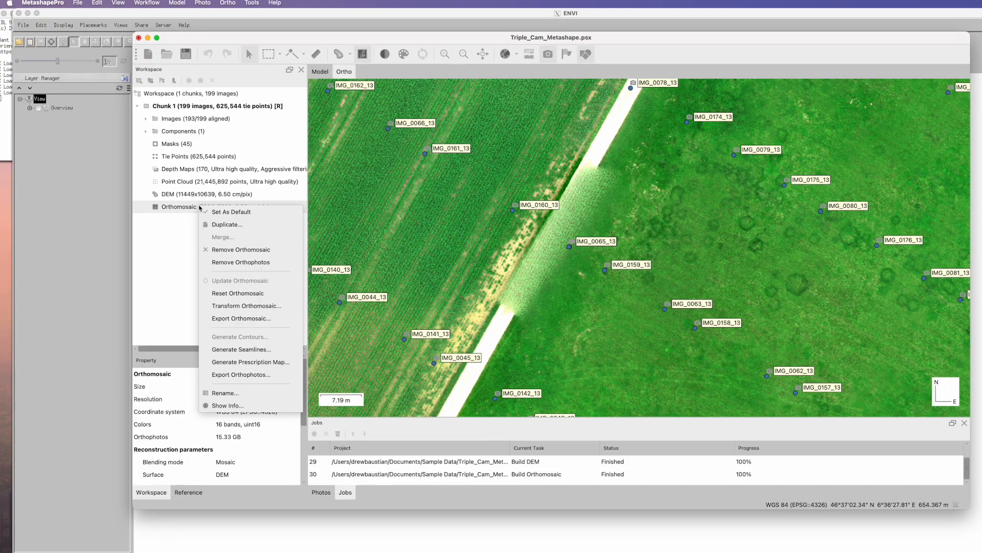
{"action": "left_click", "coordinate": [260, 320]}
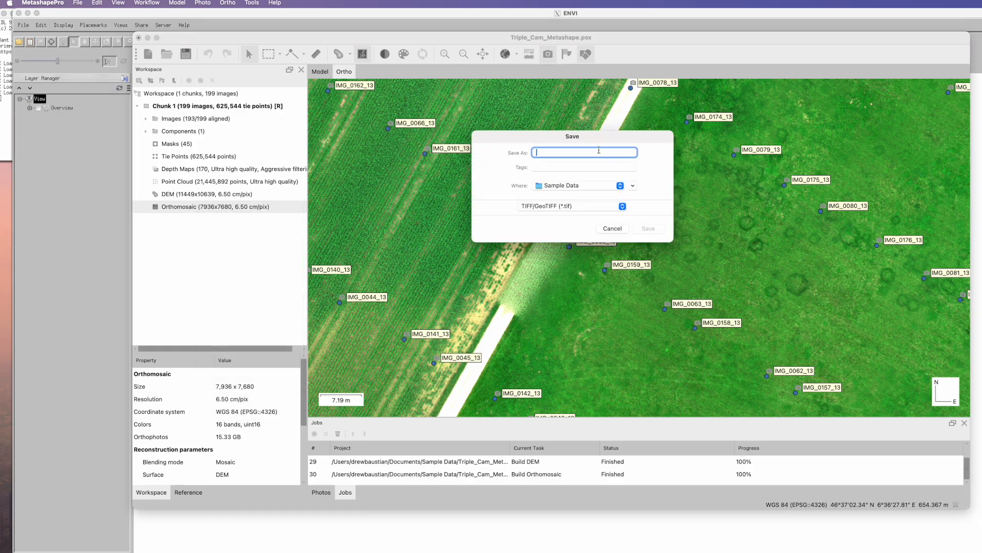
{"action": "type", "text": "Triple_ortho_wp"}
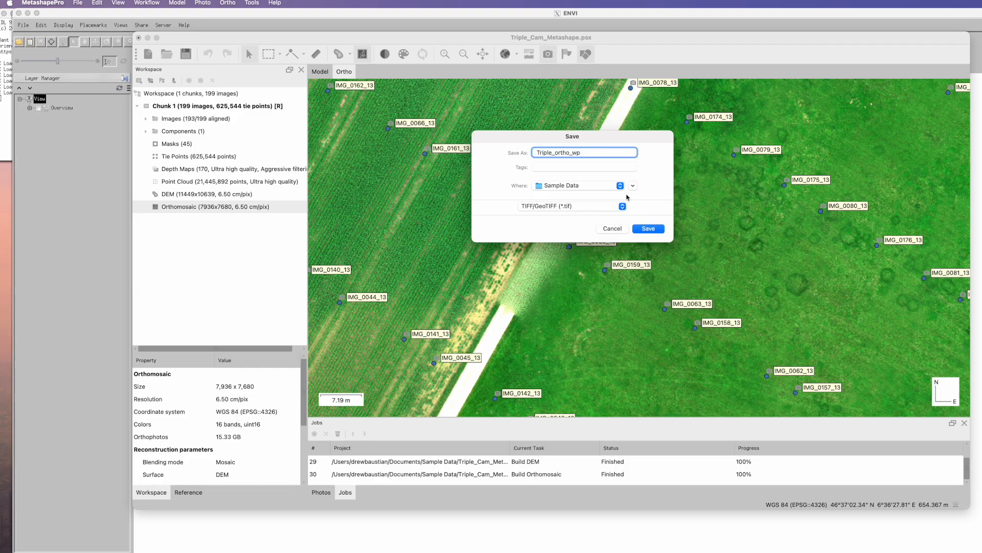
{"action": "left_click", "coordinate": [649, 229]}
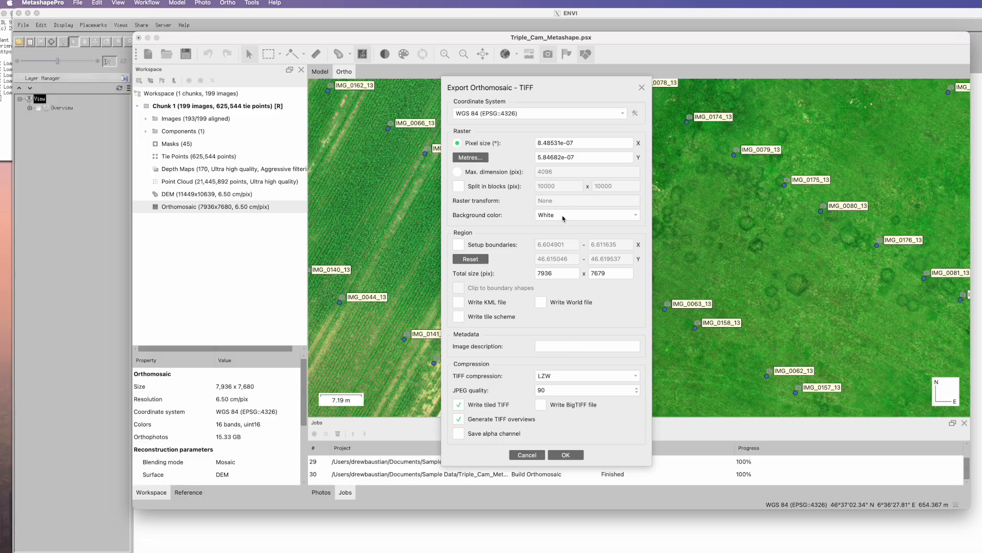
{"action": "left_click", "coordinate": [573, 454]}
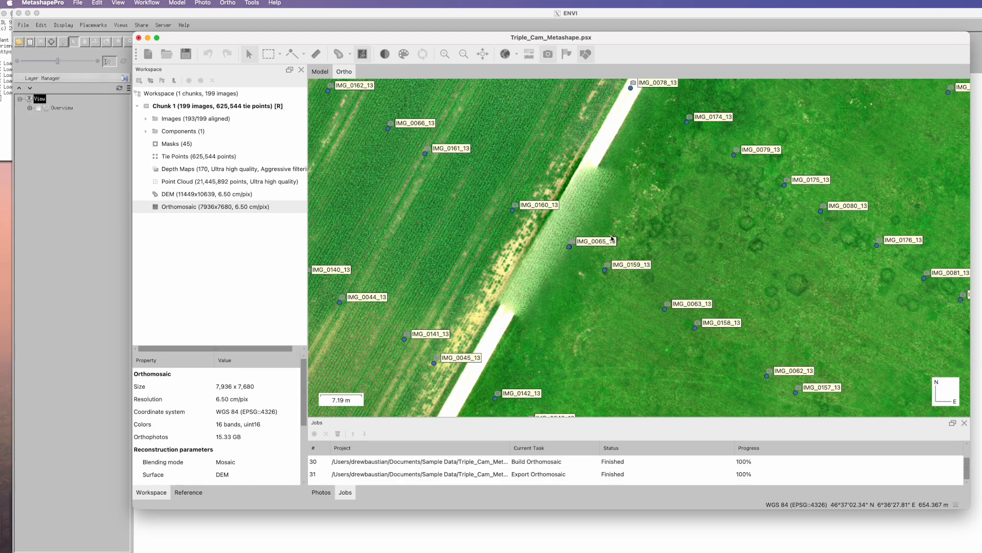
Minimize the Metashape window and dismiss the outdated file-opening dialog waiting in ENVI.
{"action": "left_click", "coordinate": [148, 38]}
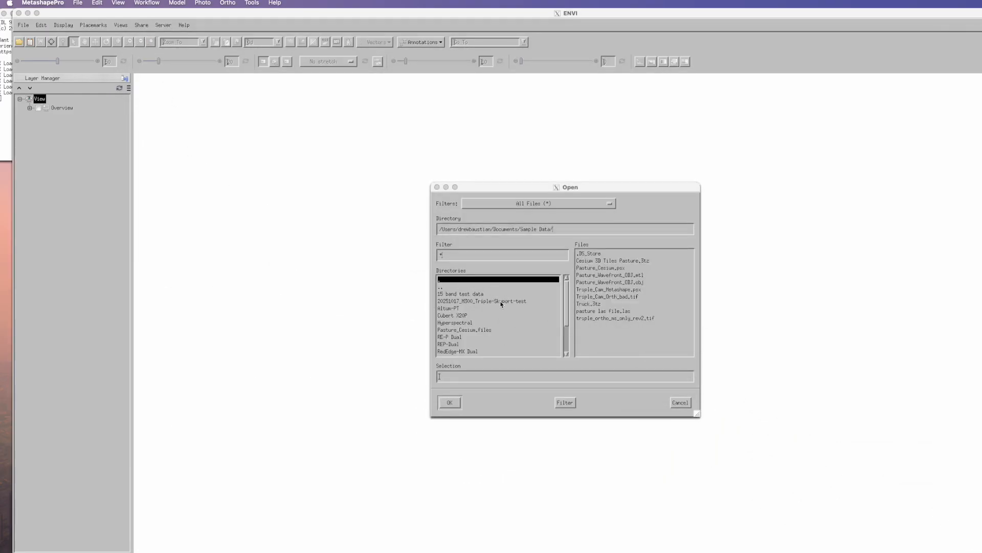
{"action": "scroll", "coordinate": [503, 304], "scroll_direction": "down", "scroll_amount": 2}
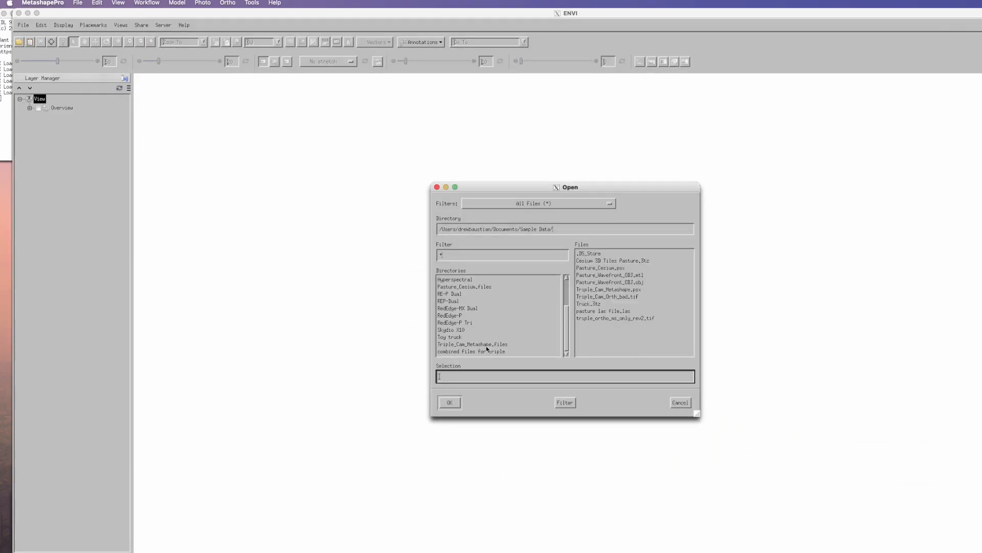
{"action": "scroll", "coordinate": [478, 336], "scroll_direction": "up", "scroll_amount": 2}
{"action": "left_click", "coordinate": [577, 229]}
{"action": "left_click", "coordinate": [680, 403]}
Open the exported orthomosaic Triple_ortho_wp.tif from the Sample Data folder in ENVI.
{"action": "left_click", "coordinate": [20, 43]}
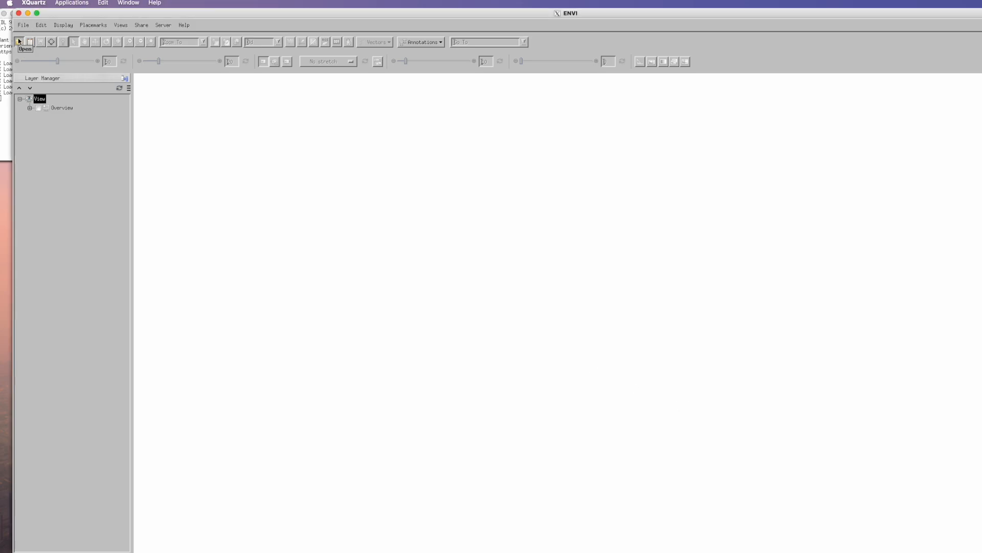
{"action": "scroll", "coordinate": [542, 312], "scroll_direction": "down", "scroll_amount": 3}
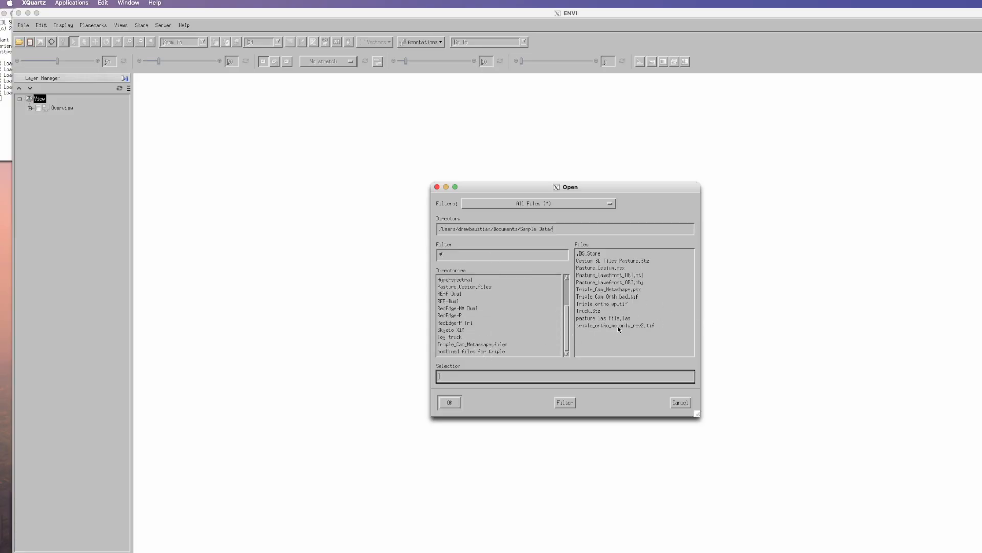
{"action": "left_click", "coordinate": [615, 303]}
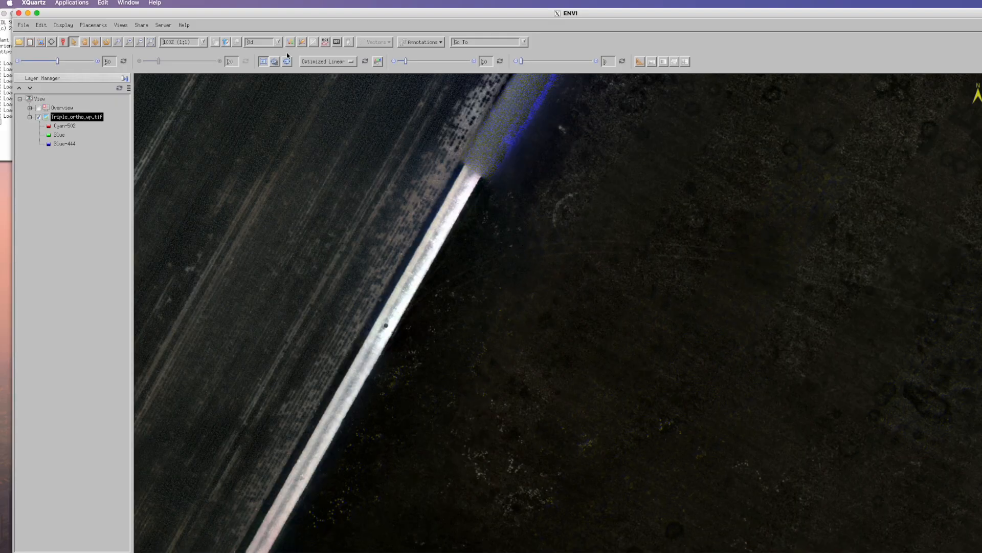
Apply a Linear 2% stretch to the Triple_ortho_wp.tif layer and view the orthomosaic's overall coverage.
{"action": "left_click", "coordinate": [345, 61]}
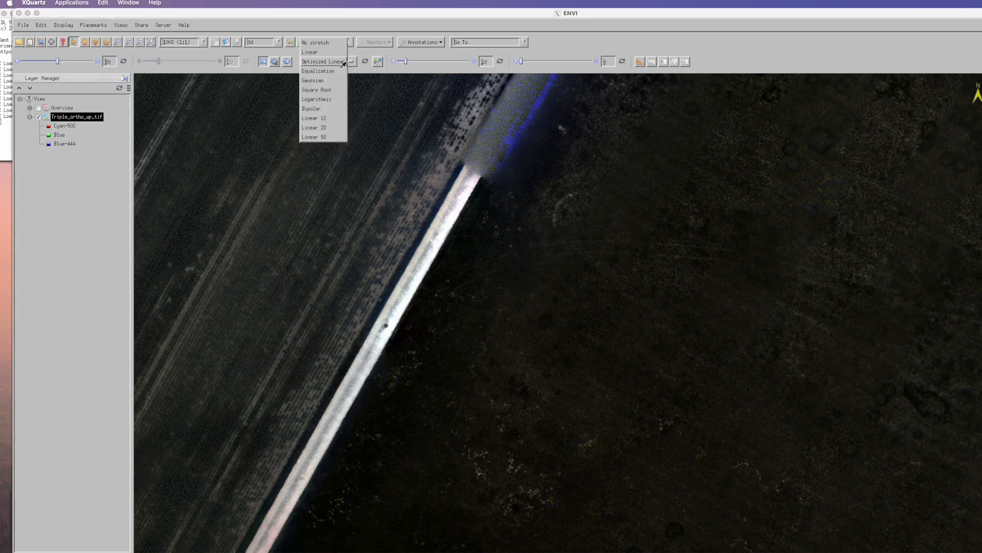
{"action": "left_click", "coordinate": [313, 127]}
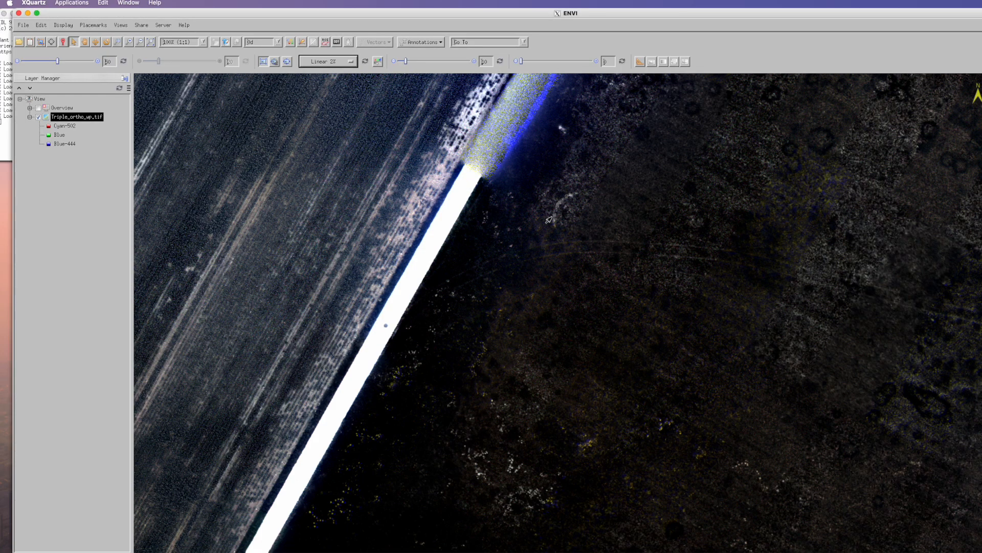
{"action": "scroll", "coordinate": [545, 216], "scroll_direction": "down", "scroll_amount": 6}
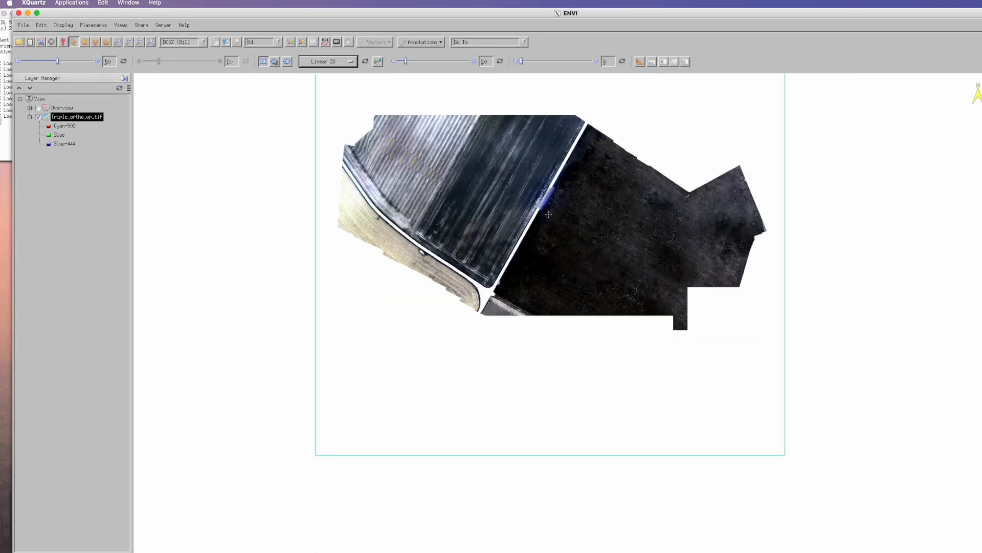
{"action": "scroll", "coordinate": [549, 214], "scroll_direction": "up", "scroll_amount": 2}
{"action": "scroll", "coordinate": [549, 215], "scroll_direction": "up", "scroll_amount": 1}
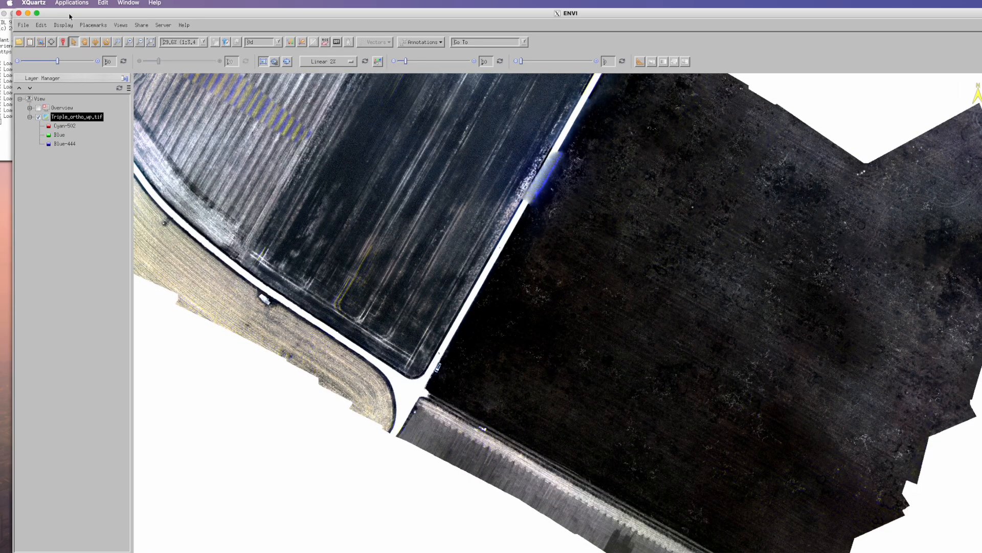
Reposition the ENVI window on the screen and inspect the blurred road section between the two fields.
{"action": "left_click_drag", "start_coordinate": [70, 15], "coordinate": [9, 11]}
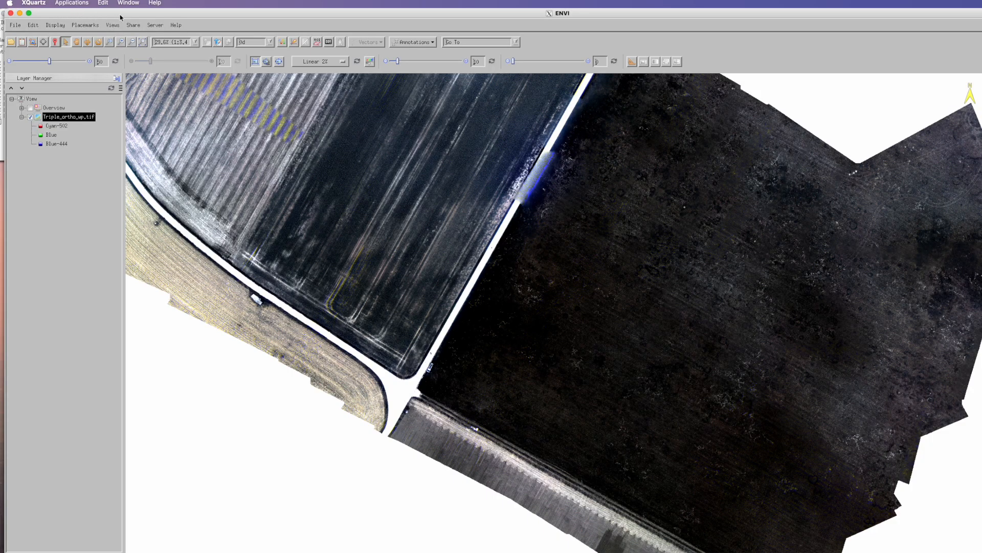
{"action": "mouse_move", "coordinate": [126, 17]}
{"action": "left_mouse_down"}
{"action": "mouse_move", "coordinate": [136, 16]}
{"action": "mouse_move", "coordinate": [96, 32]}
{"action": "mouse_move", "coordinate": [111, 17]}
{"action": "left_mouse_up"}
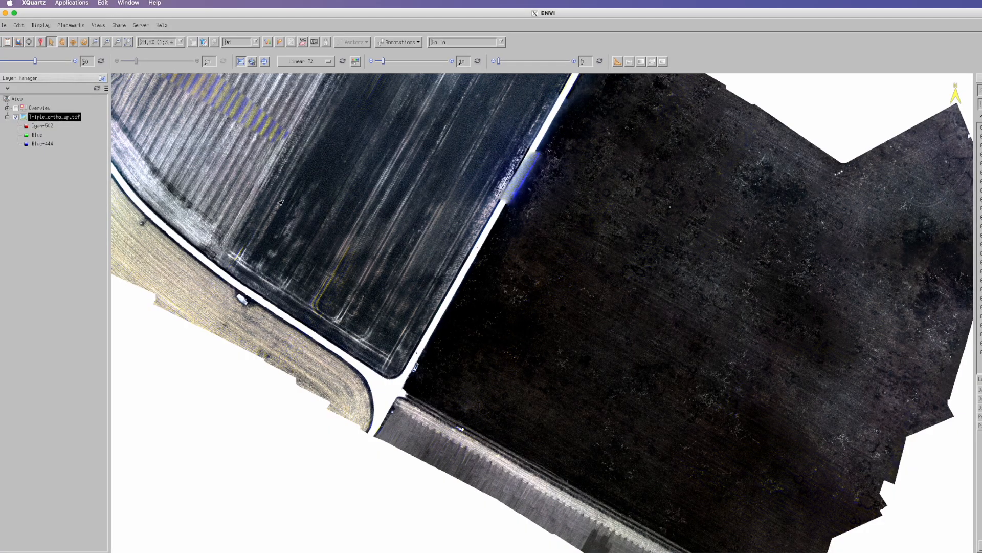
{"action": "scroll", "coordinate": [539, 288], "scroll_direction": "up", "scroll_amount": 3}
{"action": "scroll", "coordinate": [539, 288], "scroll_direction": "down", "scroll_amount": 4}
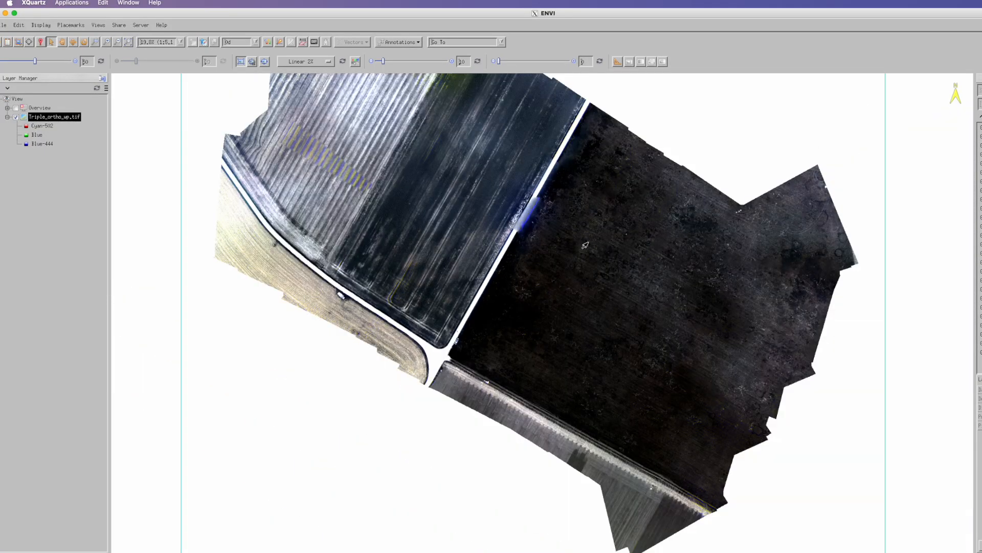
{"action": "scroll", "coordinate": [500, 236], "scroll_direction": "up", "scroll_amount": 5}
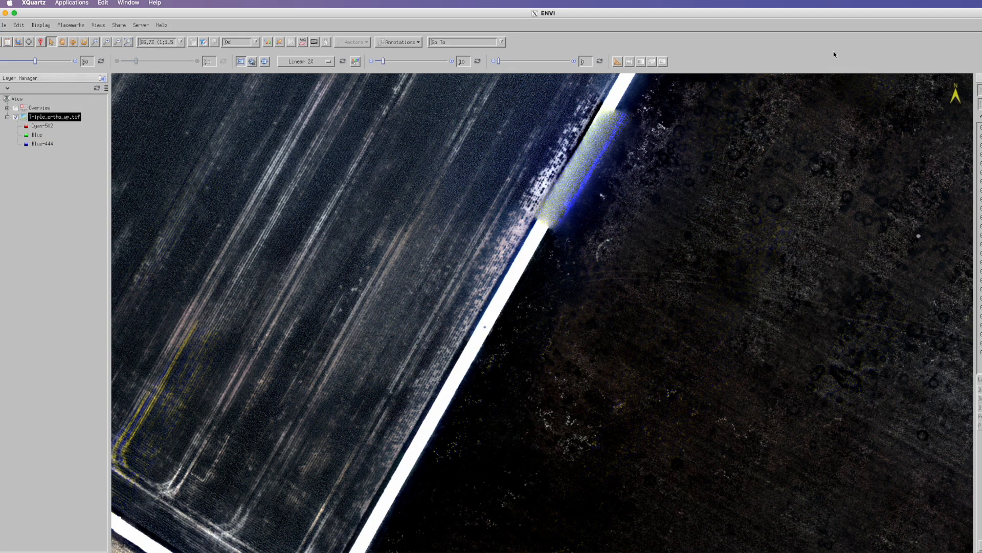
{"action": "left_click_drag", "start_coordinate": [42, 15], "coordinate": [81, 18]}
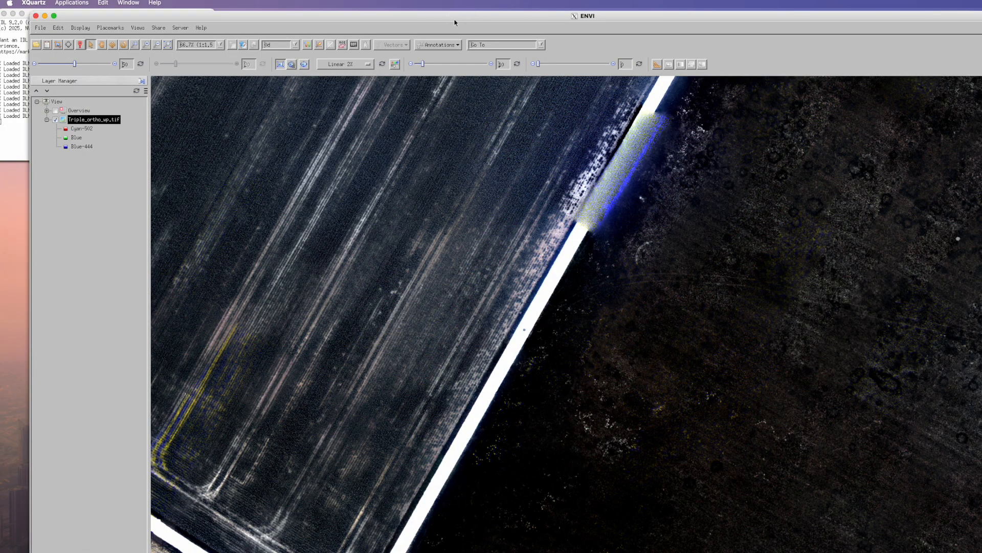
{"action": "left_click_drag", "start_coordinate": [555, 16], "coordinate": [529, 14]}
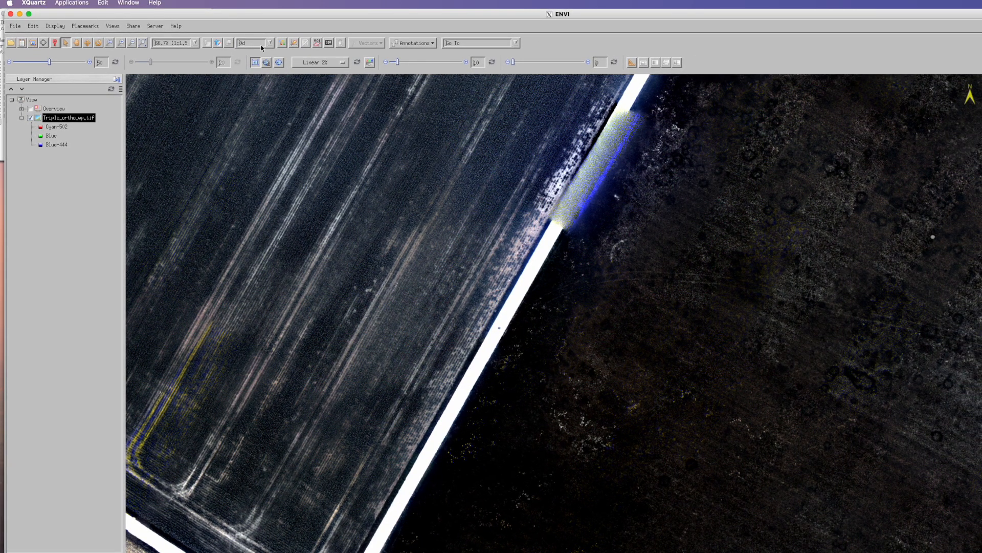
Apply a Linear 5% stretch to the Triple_ortho_wp.tif layer and inspect the dark pasture beside the road.
{"action": "left_click", "coordinate": [333, 64]}
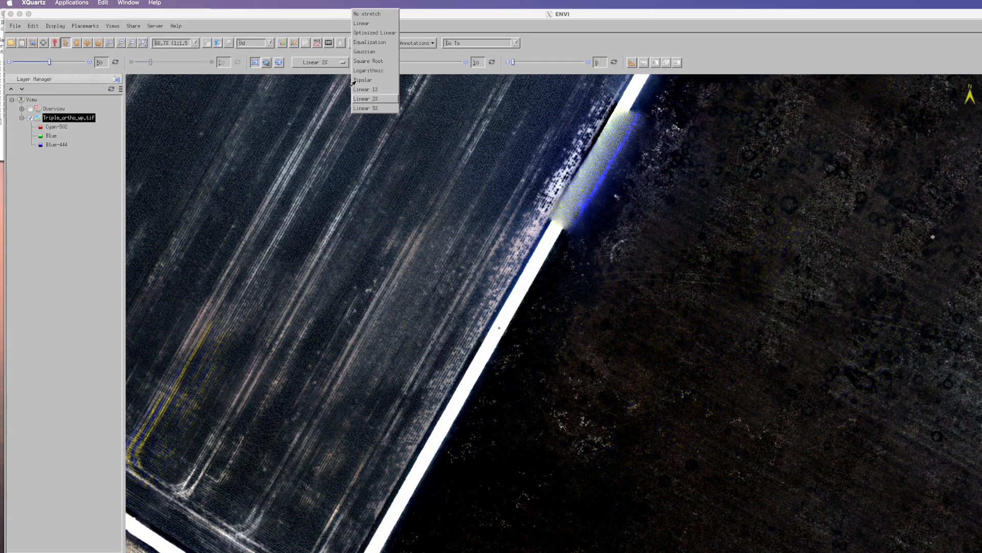
{"action": "left_click", "coordinate": [367, 108]}
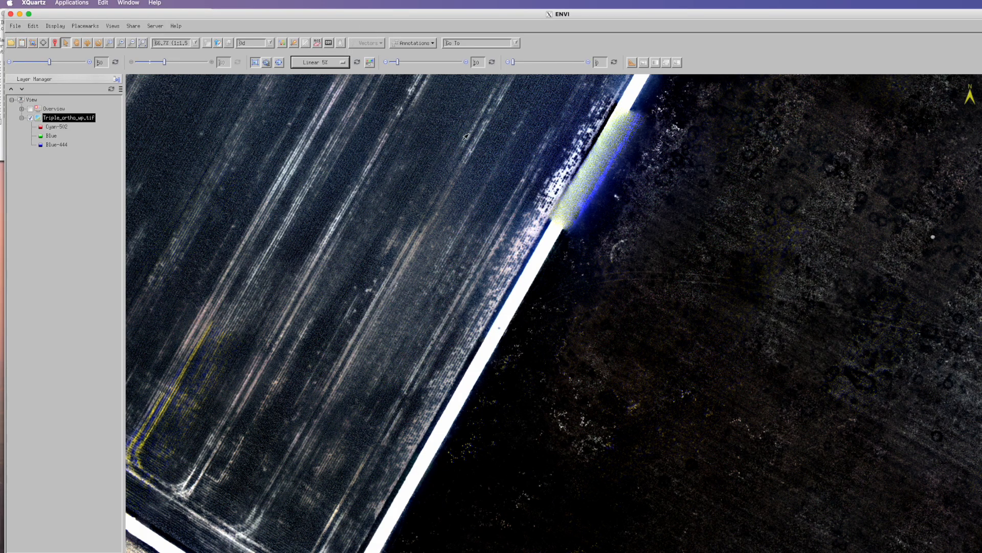
{"action": "left_click", "coordinate": [77, 43]}
{"action": "left_click_drag", "start_coordinate": [846, 329], "coordinate": [588, 211]}
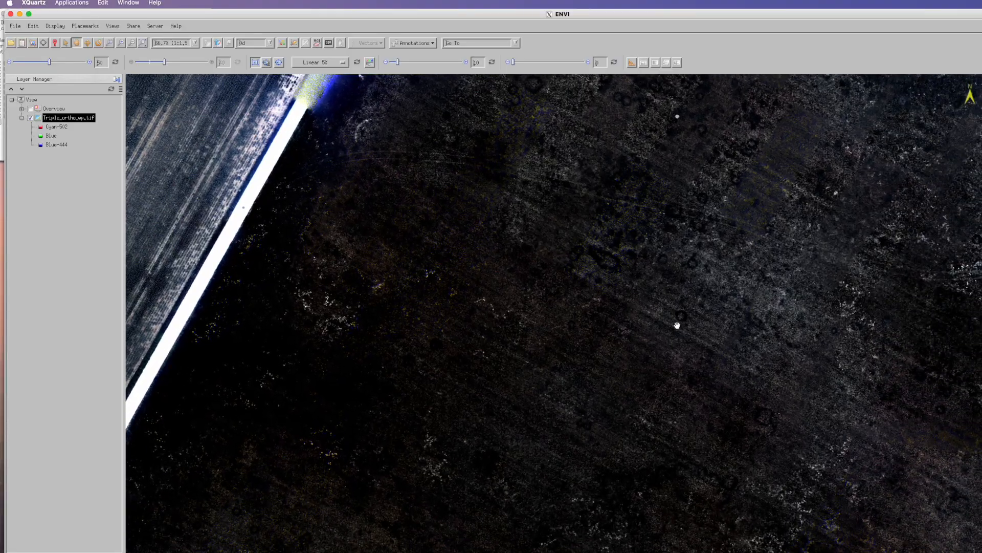
{"action": "left_click_drag", "start_coordinate": [708, 327], "coordinate": [642, 417]}
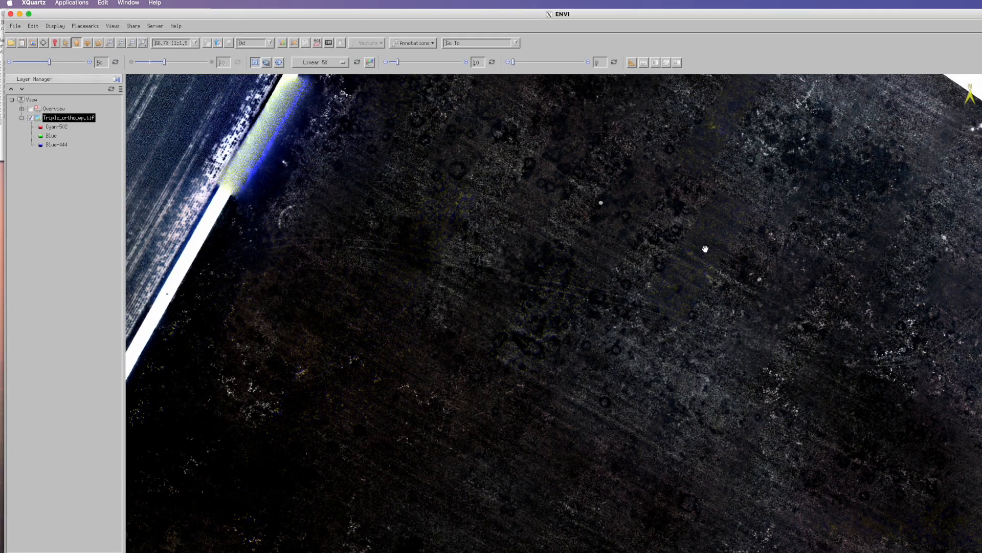
{"action": "left_click_drag", "start_coordinate": [682, 287], "coordinate": [722, 174]}
{"action": "scroll", "coordinate": [682, 390], "scroll_direction": "down", "scroll_amount": 1}
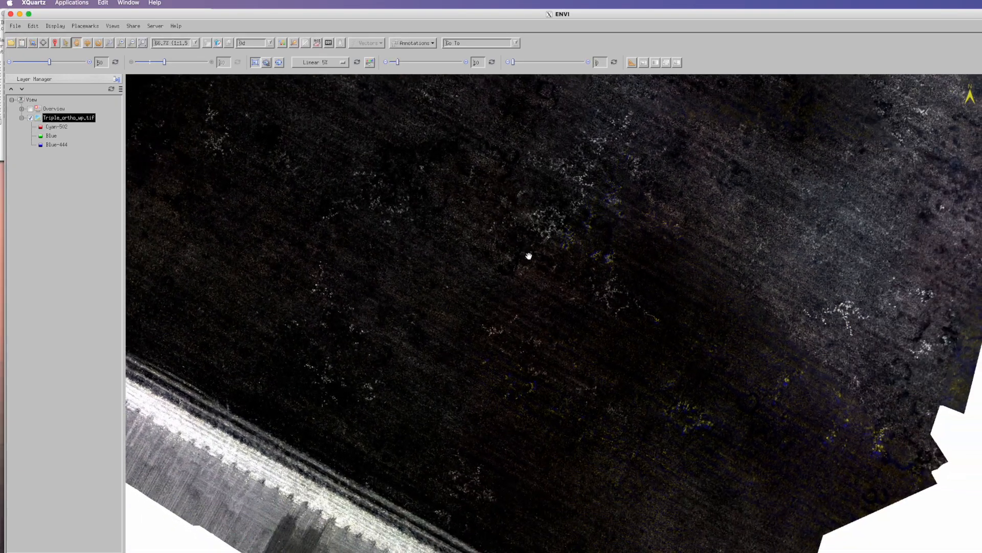
{"action": "scroll", "coordinate": [689, 310], "scroll_direction": "up", "scroll_amount": 1}
{"action": "left_click_drag", "start_coordinate": [791, 338], "coordinate": [797, 339]}
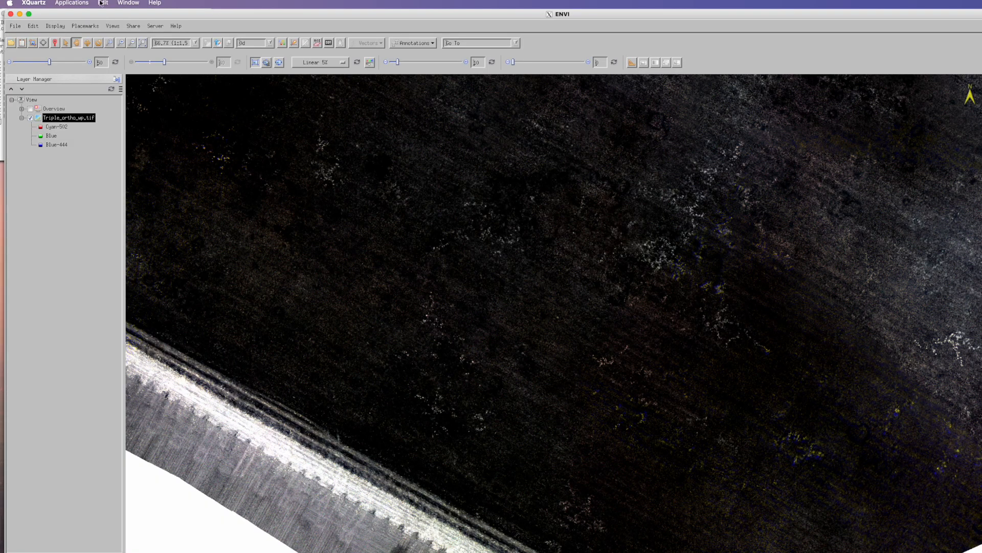
Display Triple_ortho_wp.tif with Blue-444 as red, Red edge-740 as green and Cyan-502 as blue, and check the fields and road.
{"action": "left_click", "coordinate": [67, 43]}
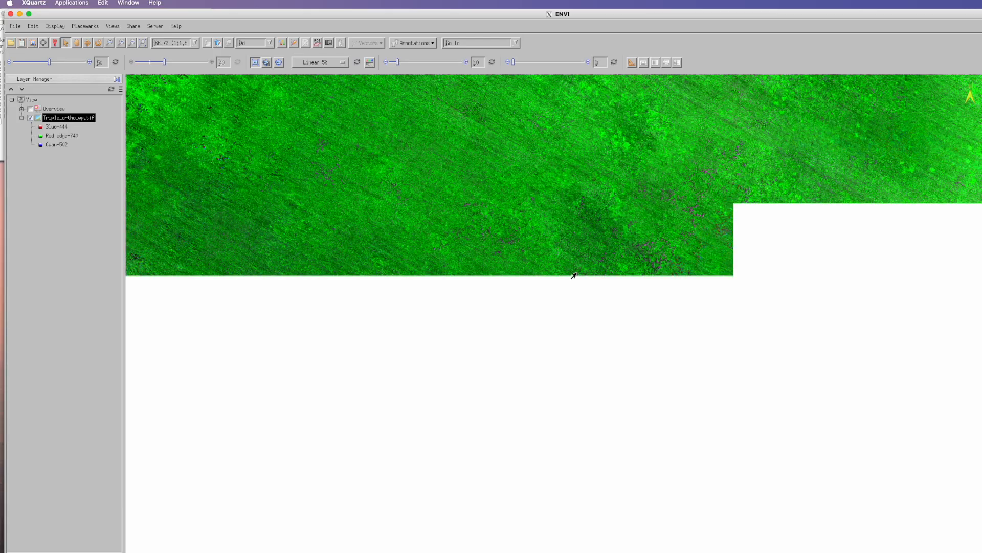
{"action": "scroll", "coordinate": [512, 260], "scroll_direction": "down", "scroll_amount": 8}
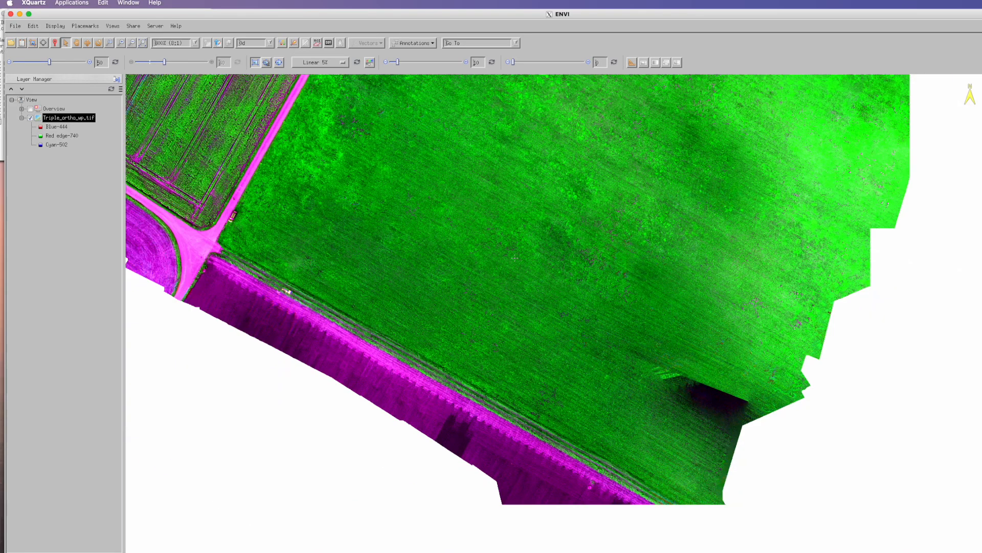
{"action": "scroll", "coordinate": [469, 207], "scroll_direction": "up", "scroll_amount": 4}
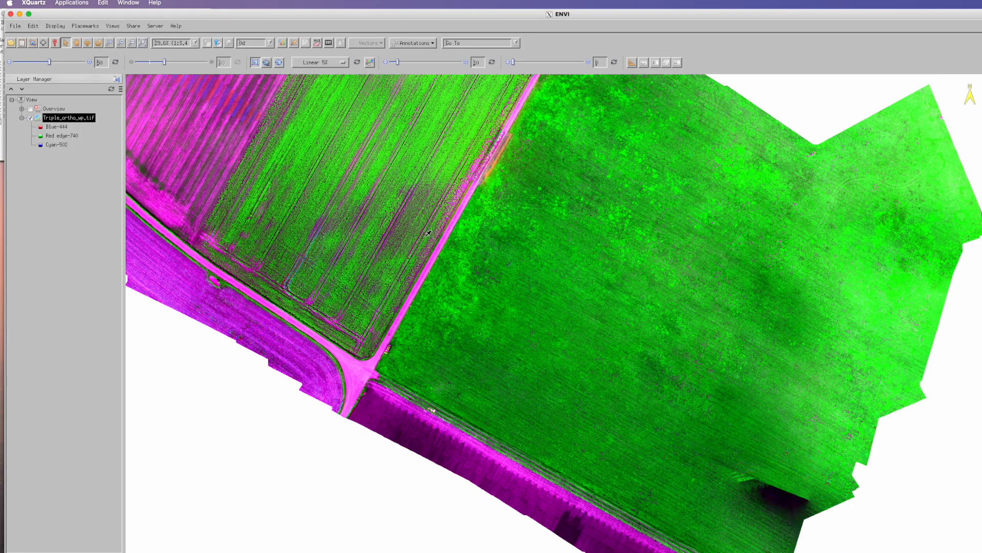
{"action": "scroll", "coordinate": [429, 233], "scroll_direction": "up", "scroll_amount": 4}
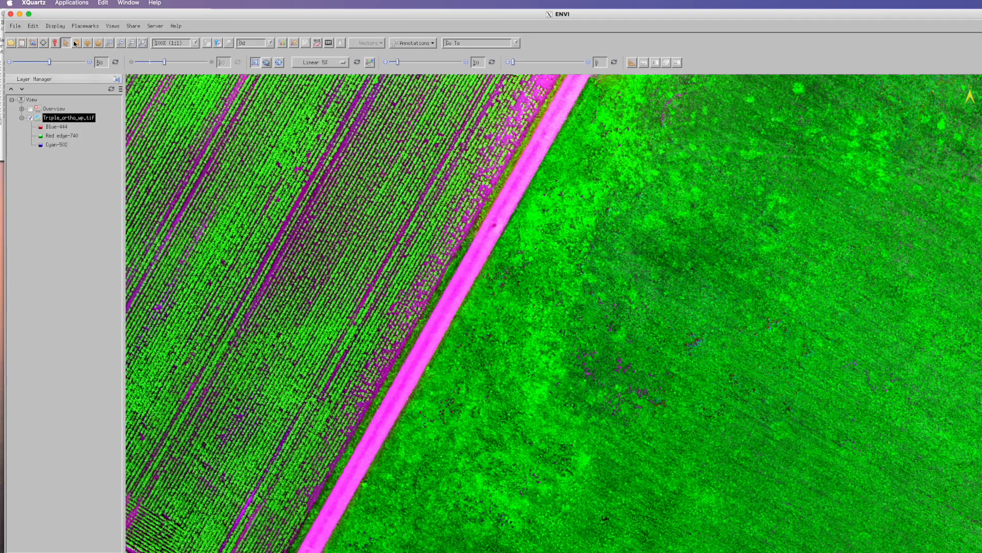
Examine the vegetation patterns across the large pasture beside the road in the false-colour orthomosaic.
{"action": "left_click", "coordinate": [77, 43]}
{"action": "left_click_drag", "start_coordinate": [785, 395], "coordinate": [615, 255]}
{"action": "left_click_drag", "start_coordinate": [625, 293], "coordinate": [556, 184]}
{"action": "left_click_drag", "start_coordinate": [686, 385], "coordinate": [610, 282]}
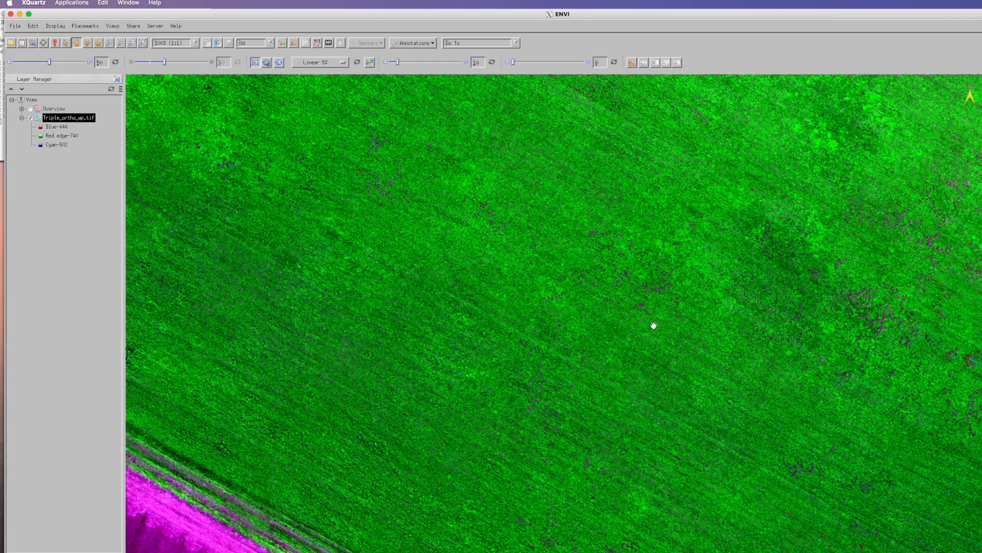
{"action": "left_click_drag", "start_coordinate": [653, 325], "coordinate": [618, 284]}
{"action": "left_click_drag", "start_coordinate": [722, 371], "coordinate": [829, 504]}
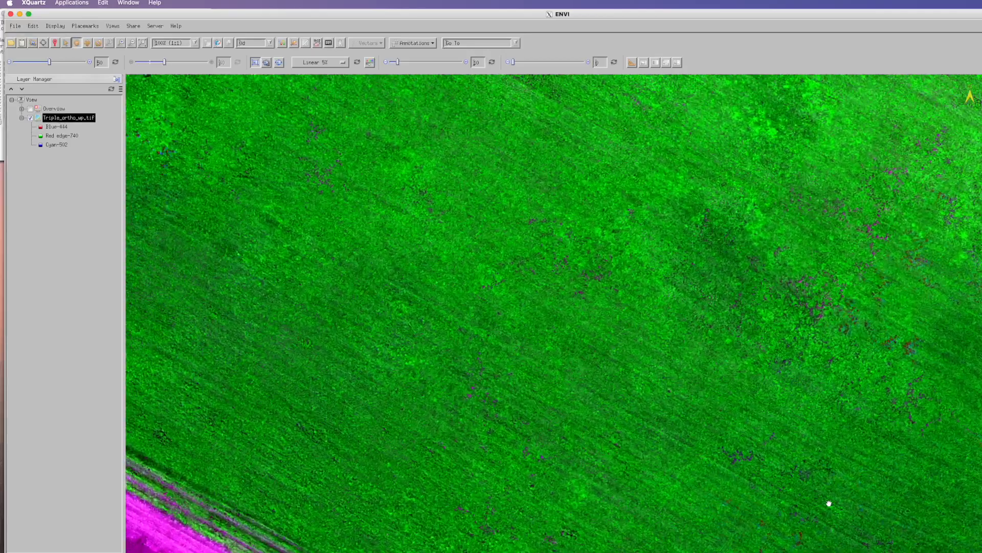
{"action": "left_click_drag", "start_coordinate": [496, 361], "coordinate": [671, 406]}
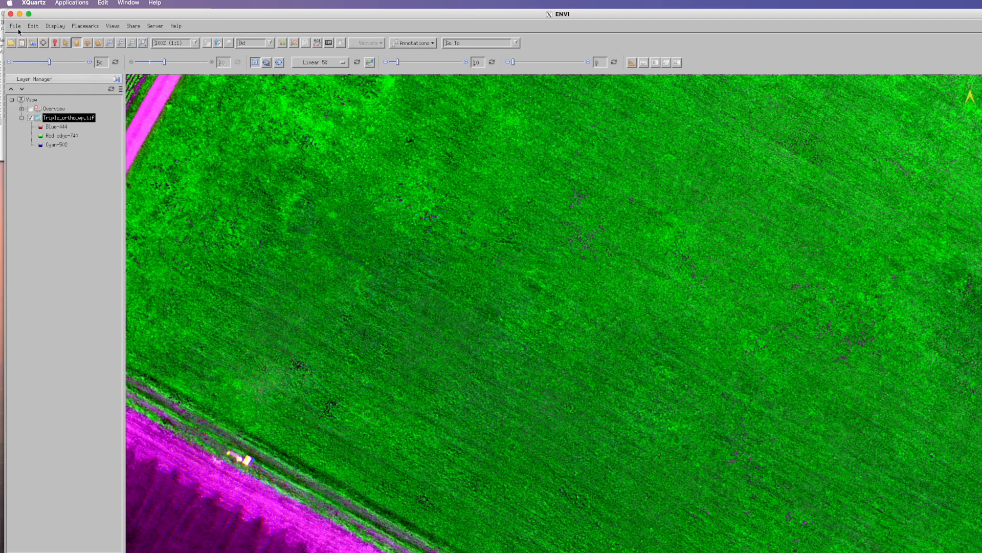
Open Triple_Cam_Orth_bad.tif from the Sample Data folder as a second layer.
{"action": "left_click", "coordinate": [11, 44]}
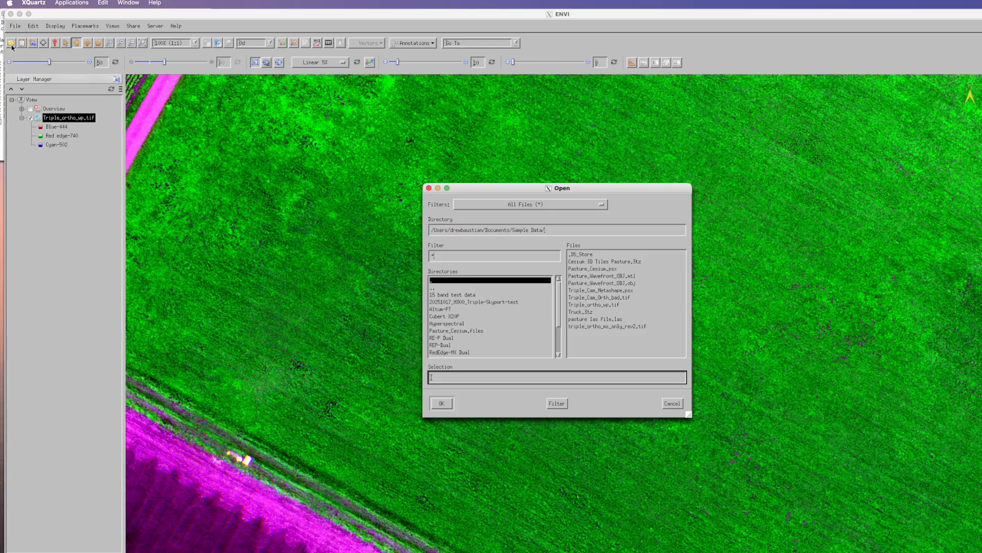
{"action": "left_click", "coordinate": [616, 298]}
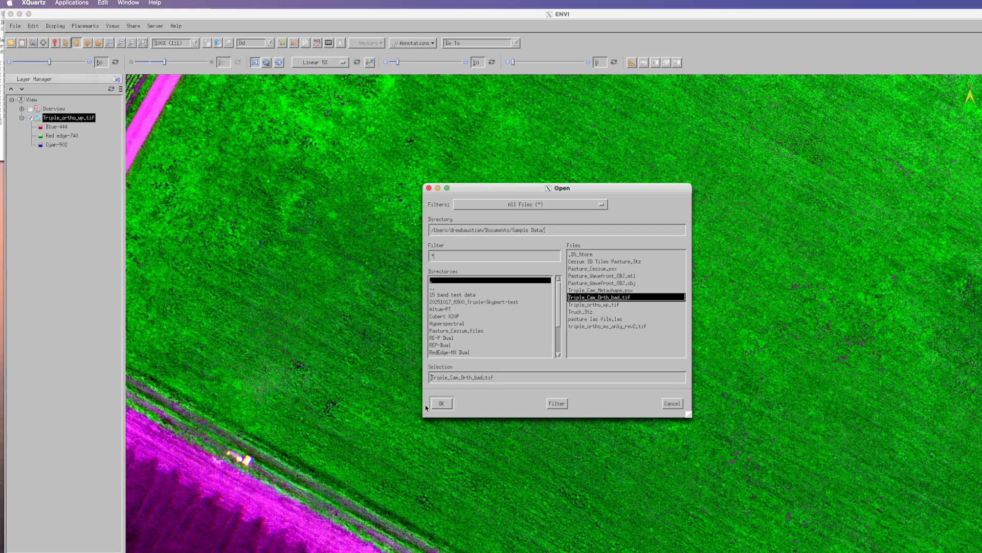
{"action": "left_click", "coordinate": [441, 403]}
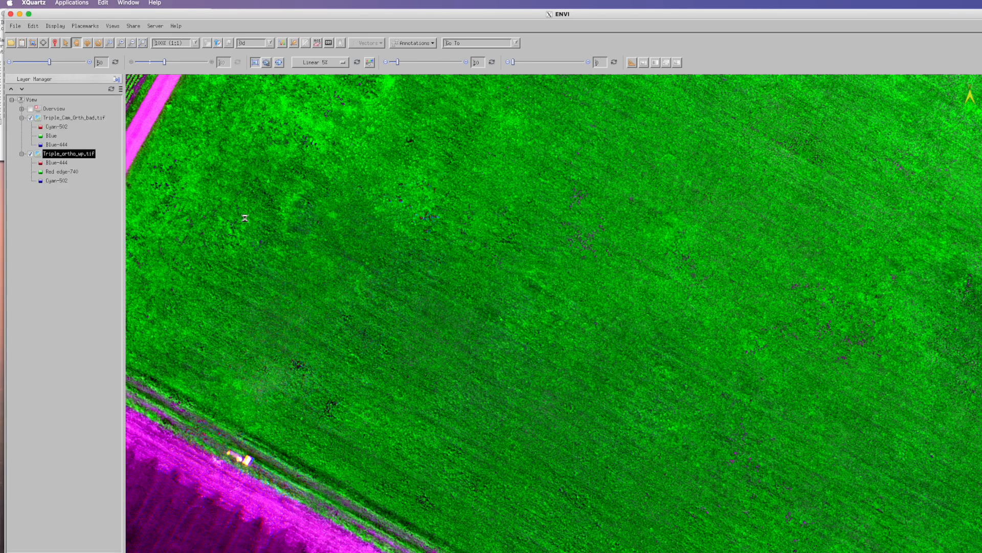
Toggle the visibility of Triple_Cam_Orth_bad.tif to compare it with the Triple_ortho_wp.tif layer beneath.
{"action": "left_click", "coordinate": [34, 119]}
{"action": "left_click", "coordinate": [31, 118]}
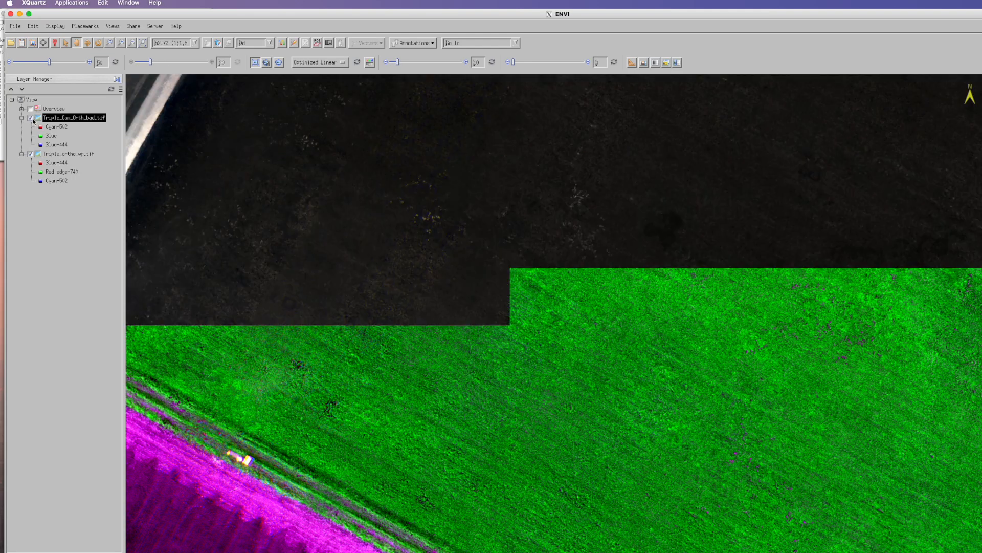
{"action": "left_click", "coordinate": [30, 118]}
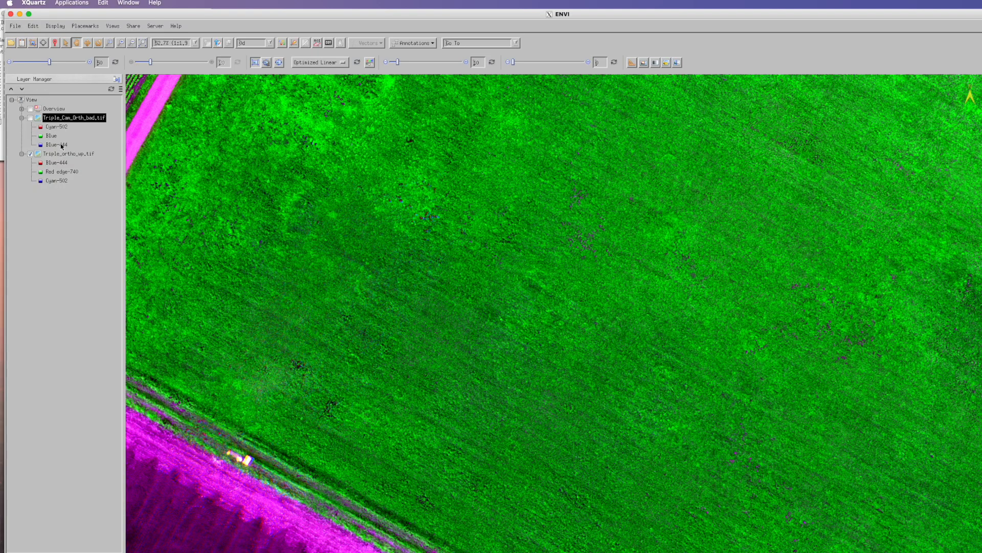
{"action": "left_click", "coordinate": [30, 118]}
Hide Triple_ortho_wp.tif and display Triple_Cam_Orth_bad.tif with Panchro as the red band and a Linear 2% stretch.
{"action": "left_click", "coordinate": [31, 154]}
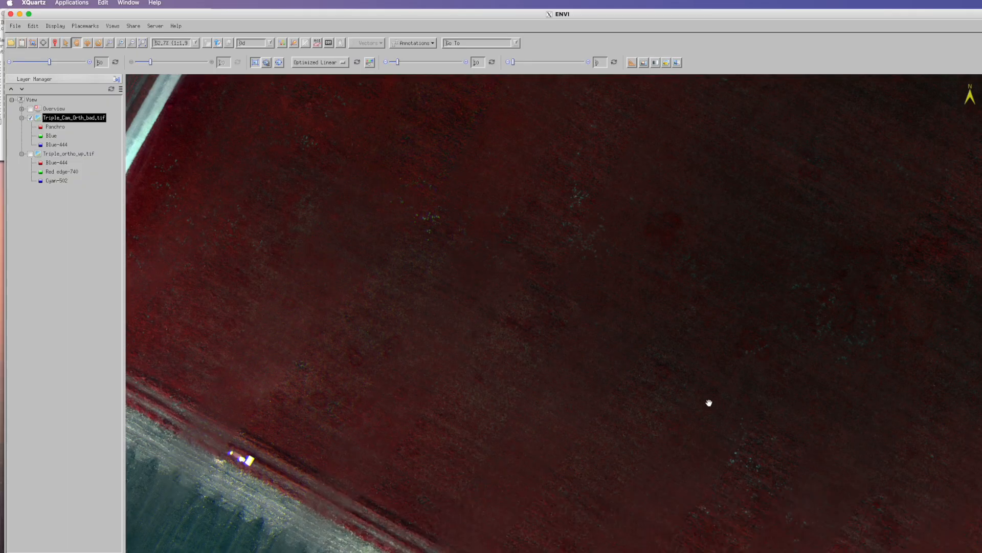
{"action": "left_click", "coordinate": [321, 63]}
{"action": "left_click", "coordinate": [315, 129]}
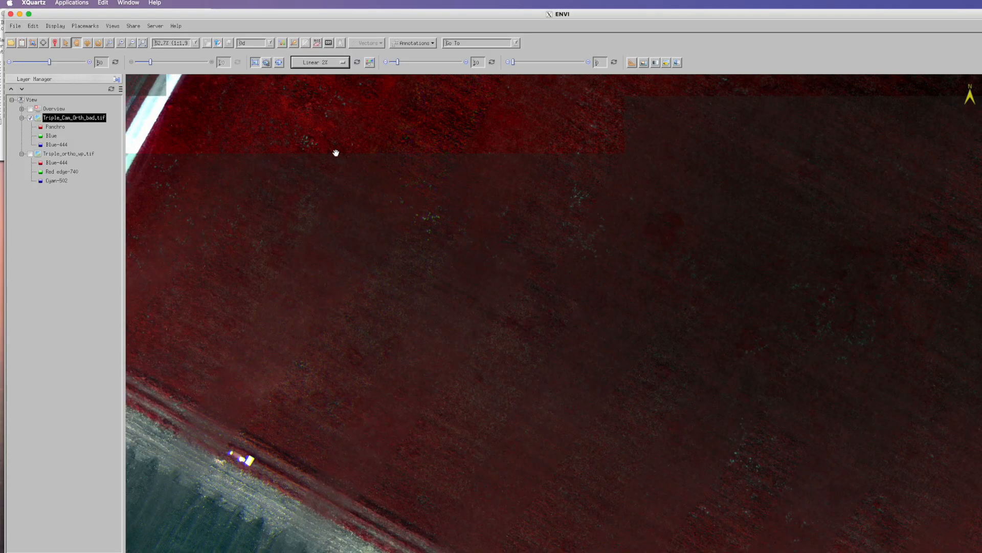
Apply a Linear 5% stretch to Triple_Cam_Orth_bad.tif and inspect the southern edge of the large pasture.
{"action": "left_click", "coordinate": [336, 64]}
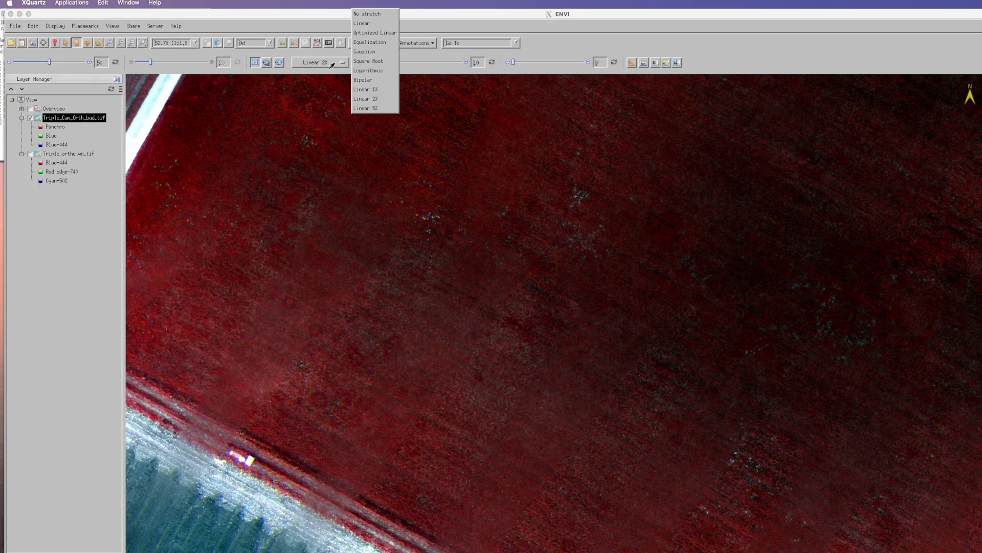
{"action": "left_click", "coordinate": [358, 117]}
{"action": "left_click_drag", "start_coordinate": [708, 377], "coordinate": [574, 215]}
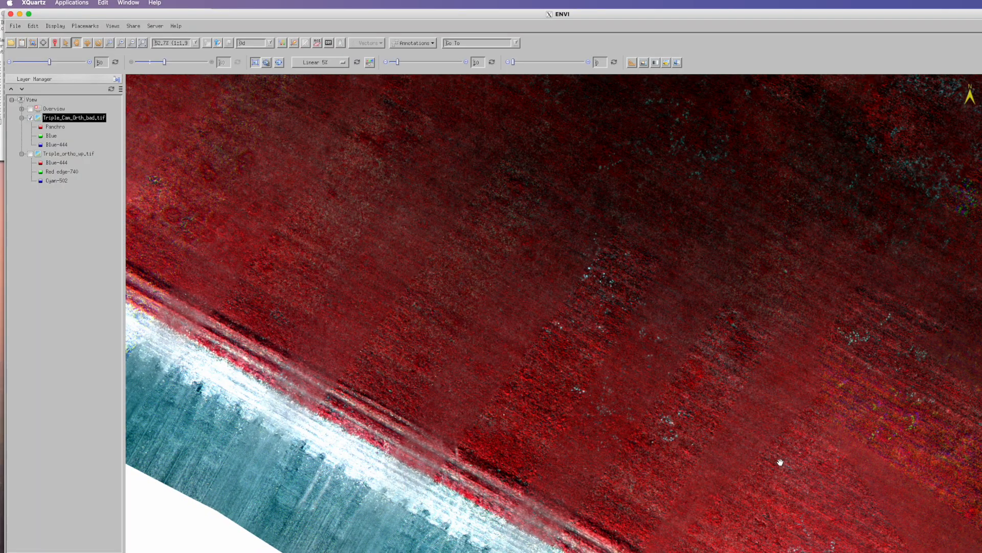
{"action": "left_click_drag", "start_coordinate": [779, 460], "coordinate": [645, 355]}
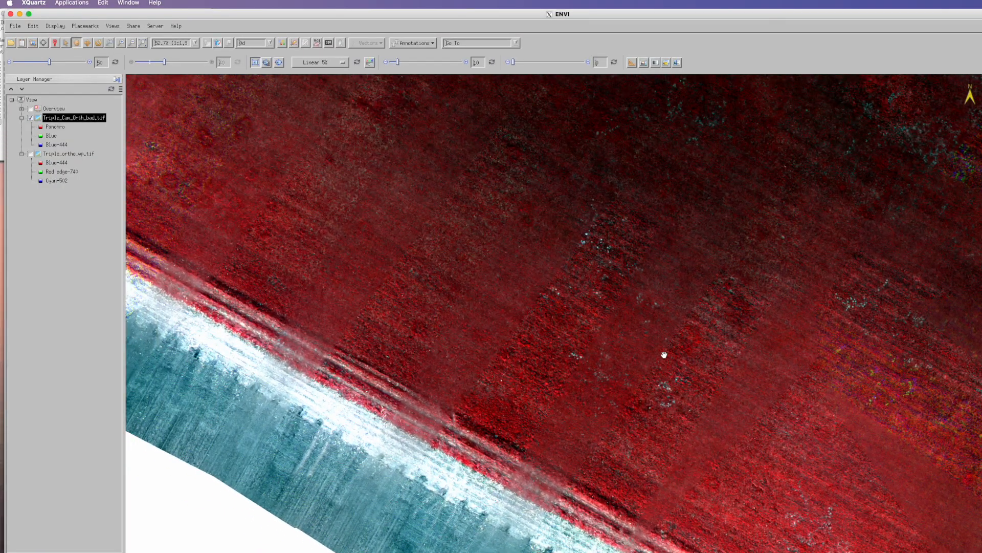
Examine the band alignment and colour artefacts across the crop rows, road and large pasture in Triple_Cam_Orth_bad.tif.
{"action": "left_click_drag", "start_coordinate": [493, 274], "coordinate": [627, 397]}
{"action": "left_click_drag", "start_coordinate": [485, 296], "coordinate": [680, 454]}
{"action": "left_click_drag", "start_coordinate": [472, 180], "coordinate": [693, 372]}
{"action": "left_click_drag", "start_coordinate": [450, 180], "coordinate": [563, 345]}
{"action": "left_click_drag", "start_coordinate": [363, 193], "coordinate": [502, 312]}
{"action": "scroll", "coordinate": [570, 201], "scroll_direction": "up", "scroll_amount": 3}
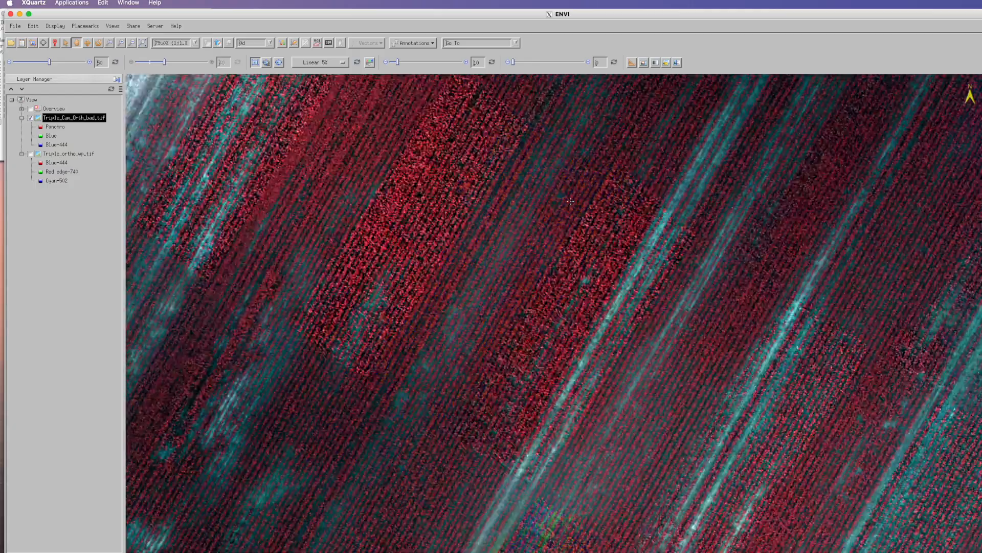
{"action": "scroll", "coordinate": [447, 278], "scroll_direction": "down", "scroll_amount": 3}
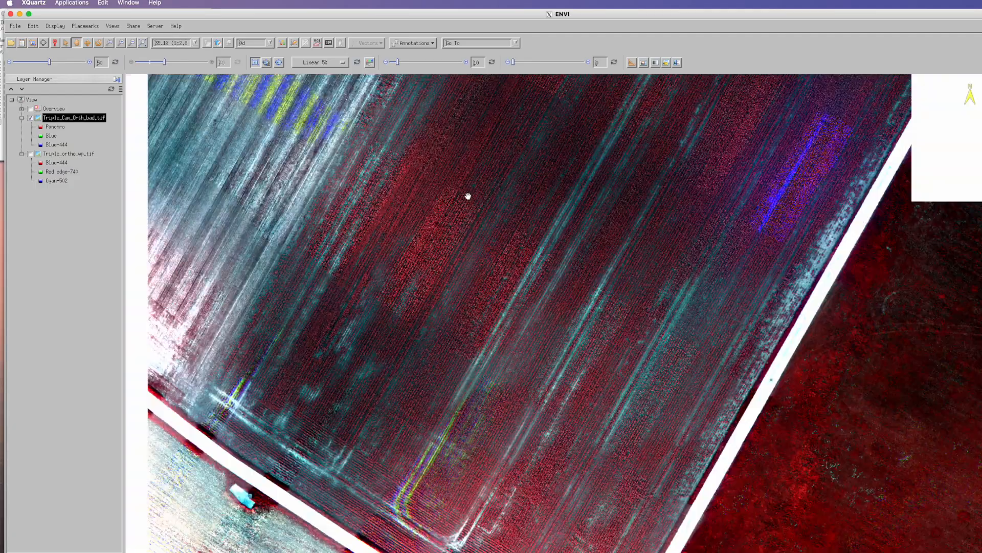
{"action": "left_click_drag", "start_coordinate": [662, 175], "coordinate": [553, 252]}
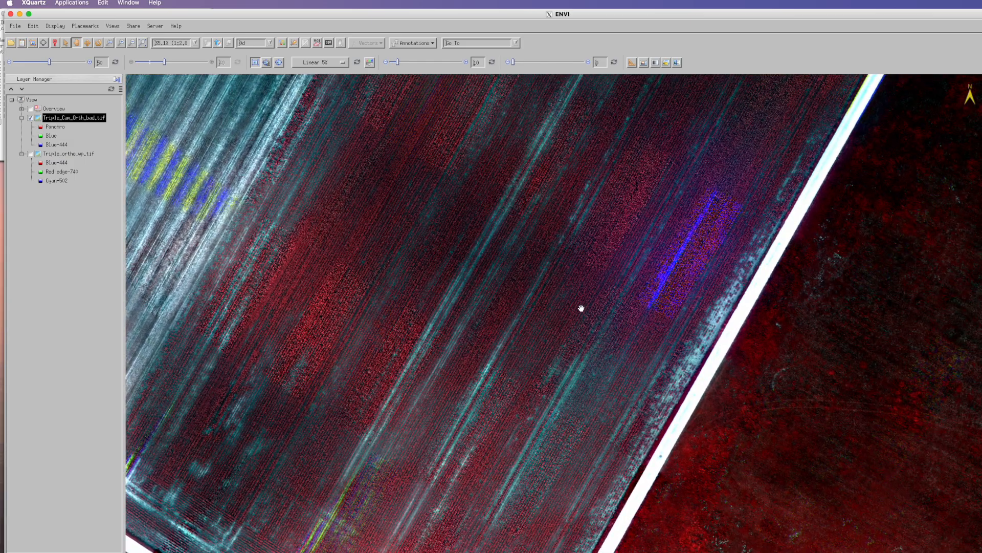
{"action": "left_click_drag", "start_coordinate": [605, 338], "coordinate": [558, 254]}
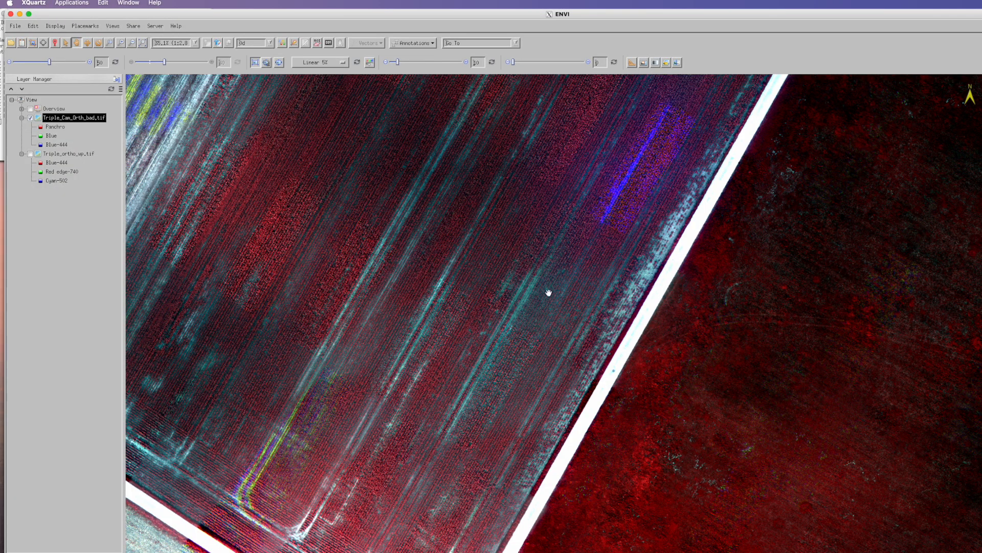
{"action": "left_click_drag", "start_coordinate": [734, 325], "coordinate": [548, 257]}
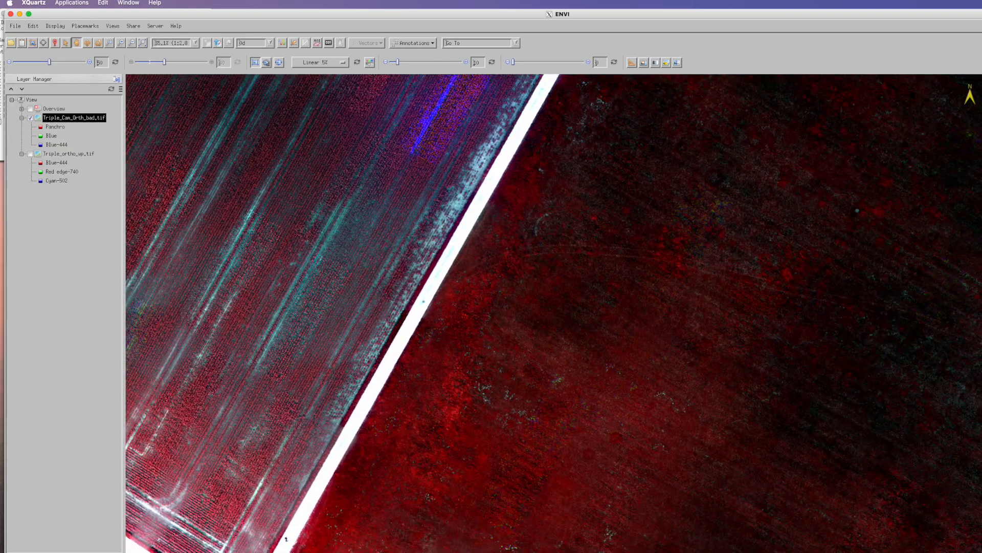
{"action": "scroll", "coordinate": [671, 339], "scroll_direction": "down", "scroll_amount": 3}
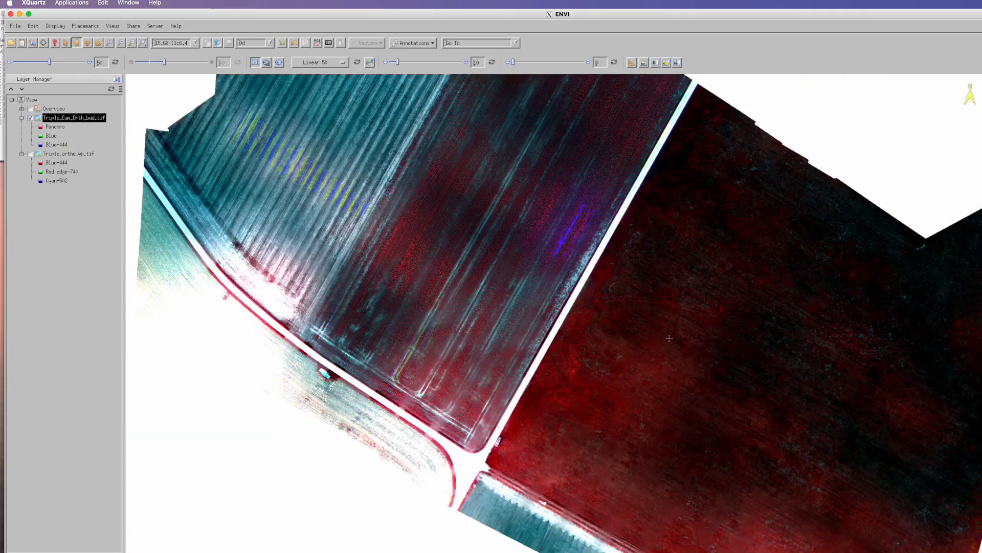
{"action": "left_click_drag", "start_coordinate": [706, 348], "coordinate": [601, 336]}
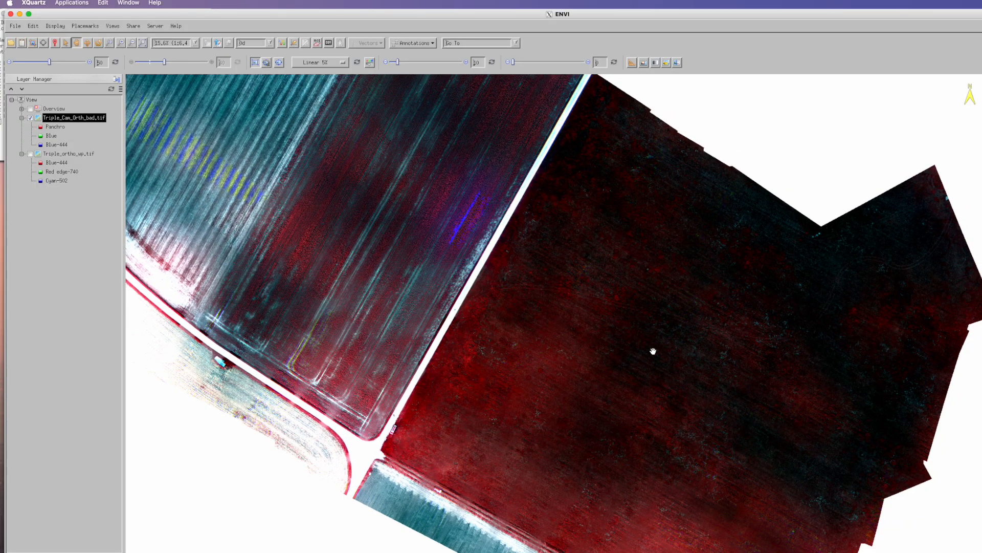
{"action": "left_click_drag", "start_coordinate": [600, 319], "coordinate": [587, 281]}
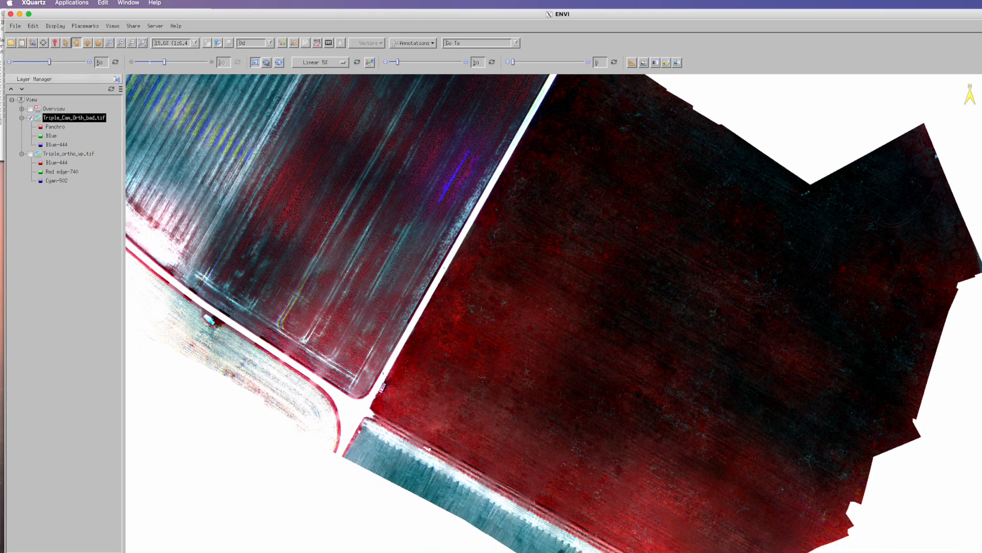
Switch to Metashape to review the processing workflow commands of the Triple_Cam_Metashape.psx project, and minimize its window.
{"action": "key", "text": "super+Tab"}
{"action": "left_click", "coordinate": [147, 3]}
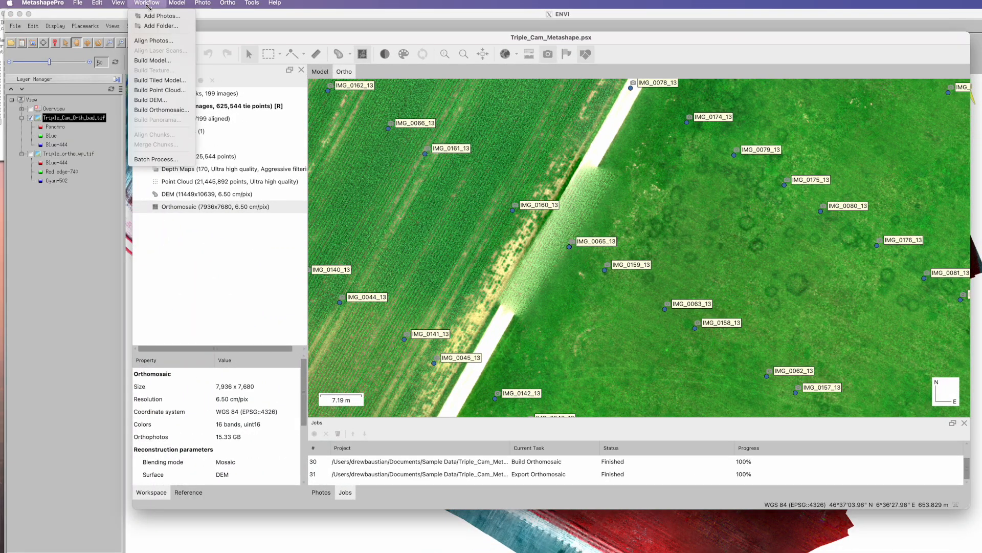
{"action": "left_click", "coordinate": [149, 3]}
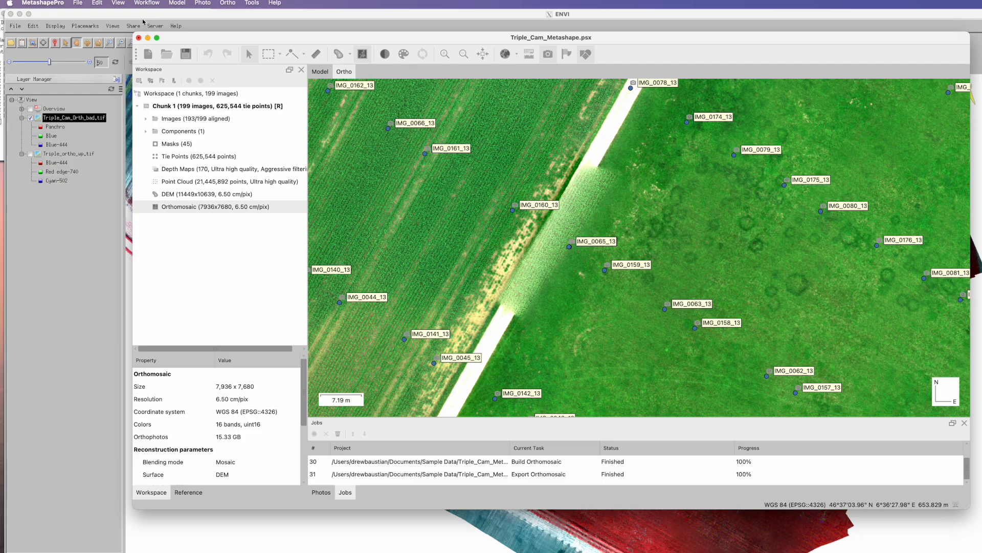
{"action": "left_click", "coordinate": [251, 3]}
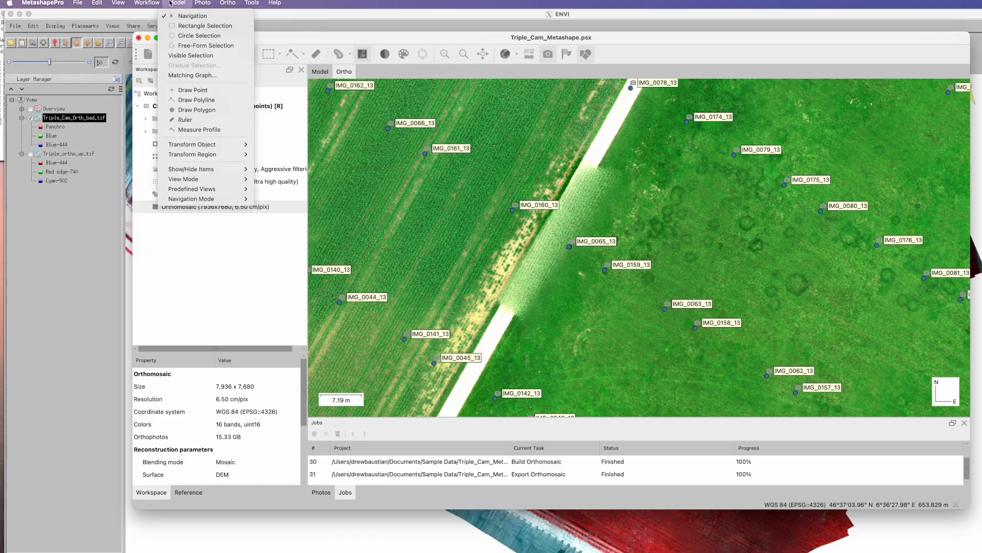
{"action": "mouse_move", "coordinate": [160, 2]}
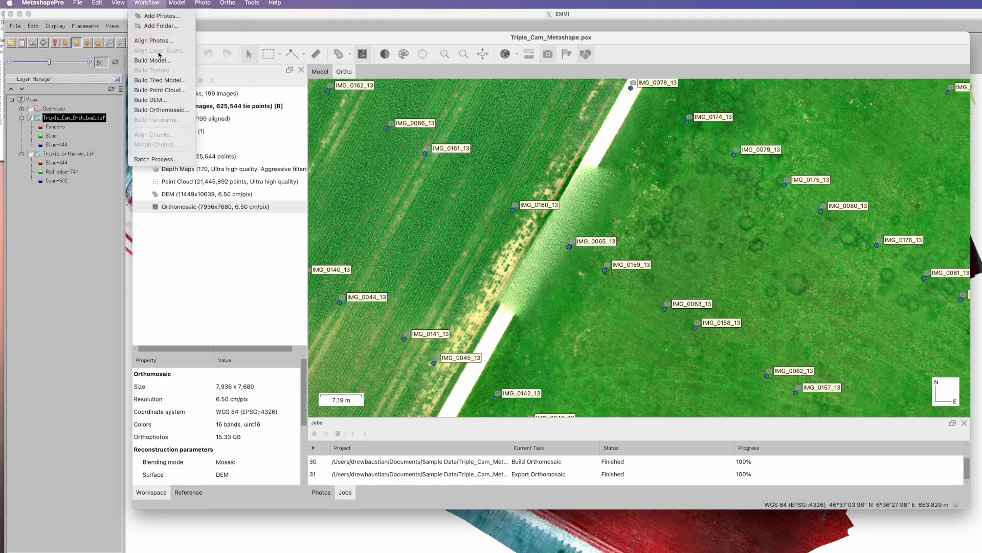
{"action": "left_click", "coordinate": [253, 36]}
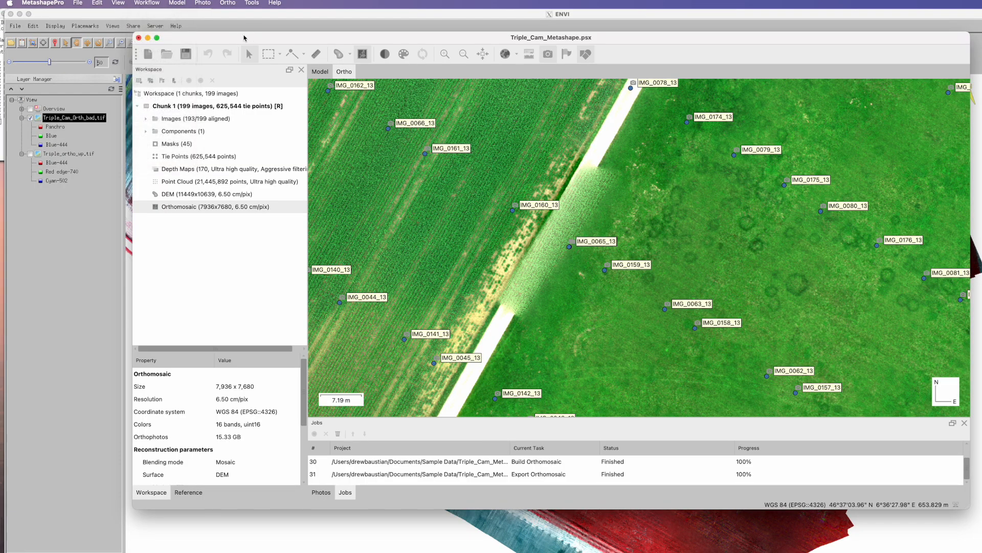
{"action": "left_click", "coordinate": [148, 38]}
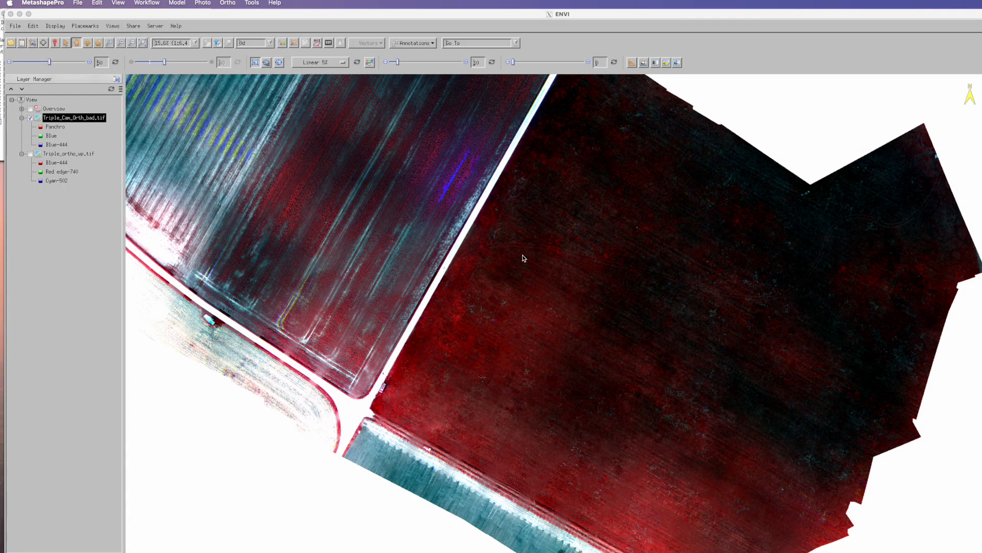